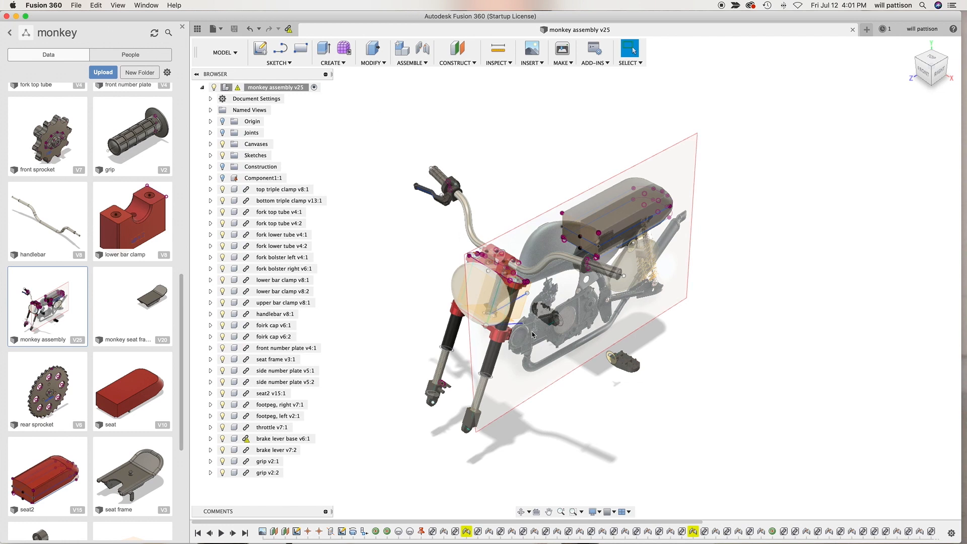
Examine the monkey assembly from several angles, then look closely at its front fork and handlebar area.
left_click(522, 512)
left_click_drag(564, 424, 588, 435)
left_click_drag(552, 354, 590, 329)
left_click_drag(660, 298, 531, 262)
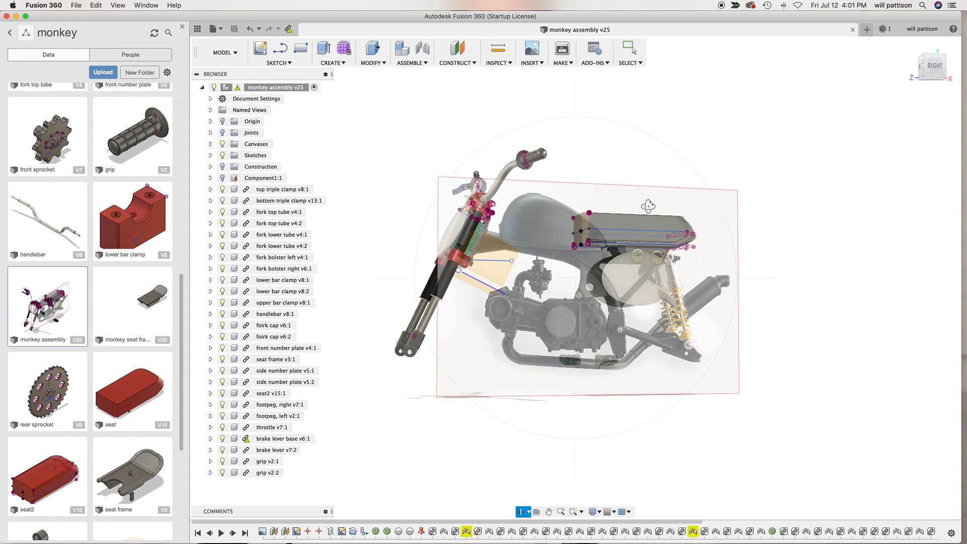
mouse_move(556, 213)
left_mouse_down()
mouse_move(632, 243)
mouse_move(556, 225)
left_mouse_up()
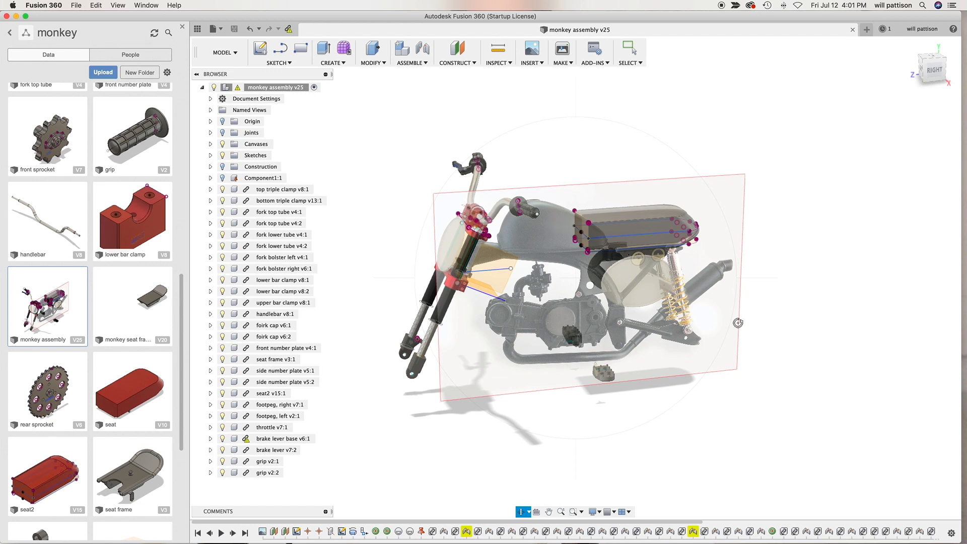
left_click_drag(618, 270, 603, 252)
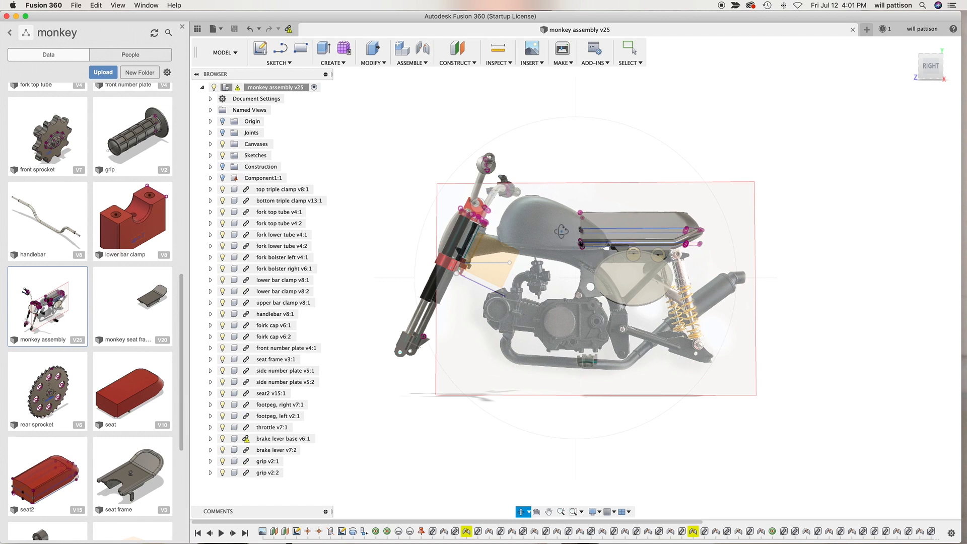
left_click_drag(587, 224, 564, 241)
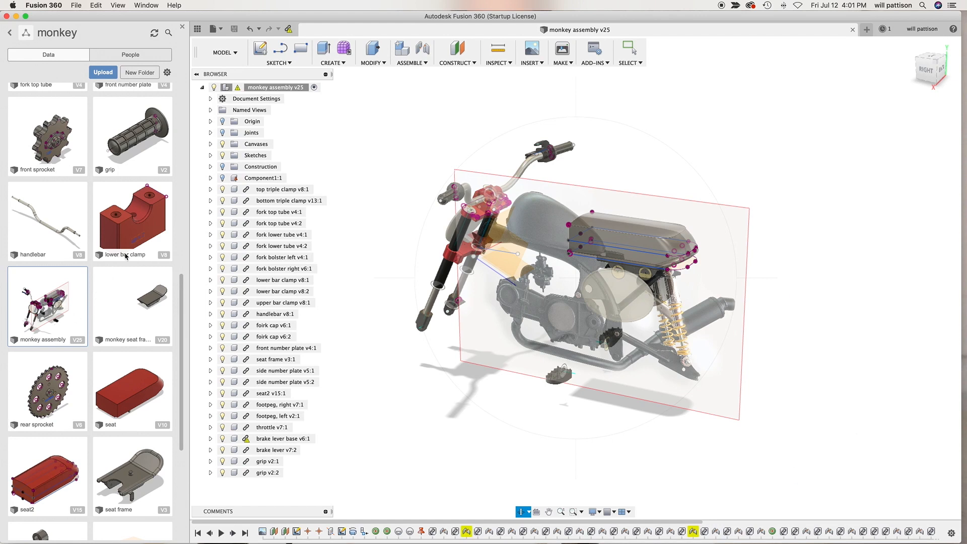
left_click(561, 511)
left_click_drag(429, 150, 478, 182)
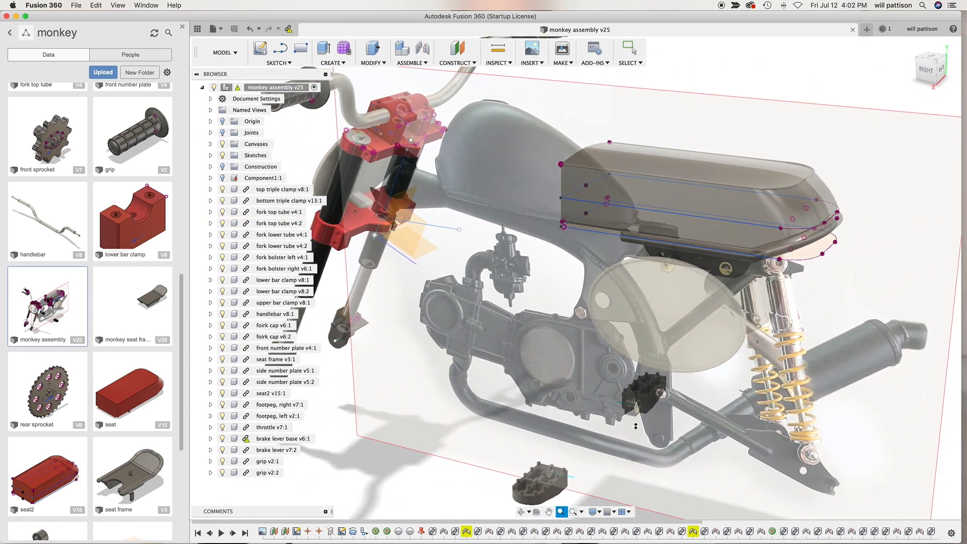
left_click(548, 512)
left_click_drag(418, 229, 532, 323)
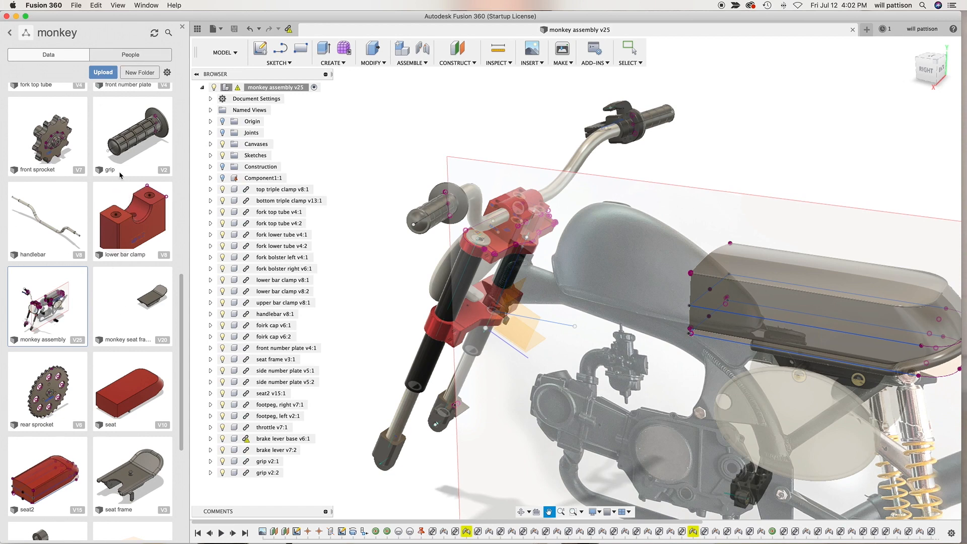
Open the grip design from the monkey project and inspect it from the side, the end and at an angle.
left_click(144, 144)
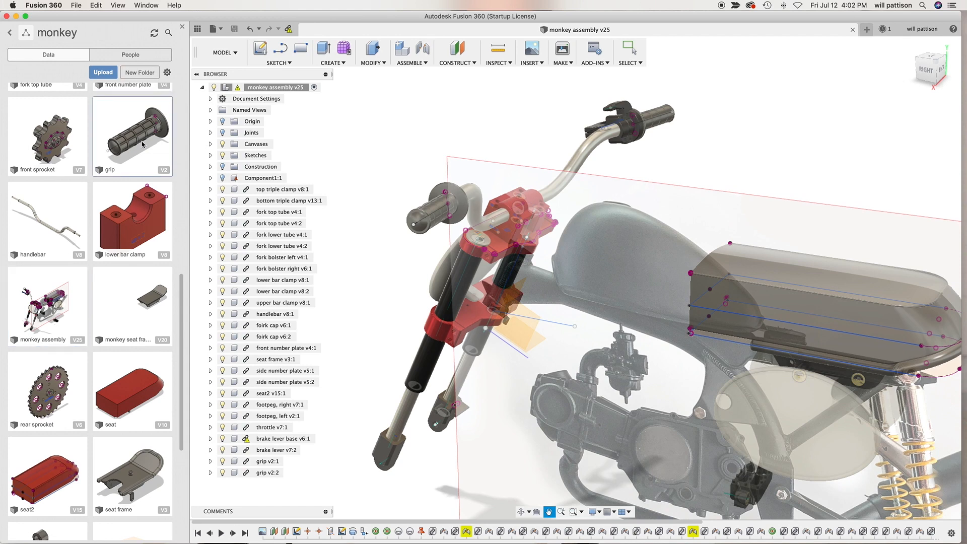
key("Escape")
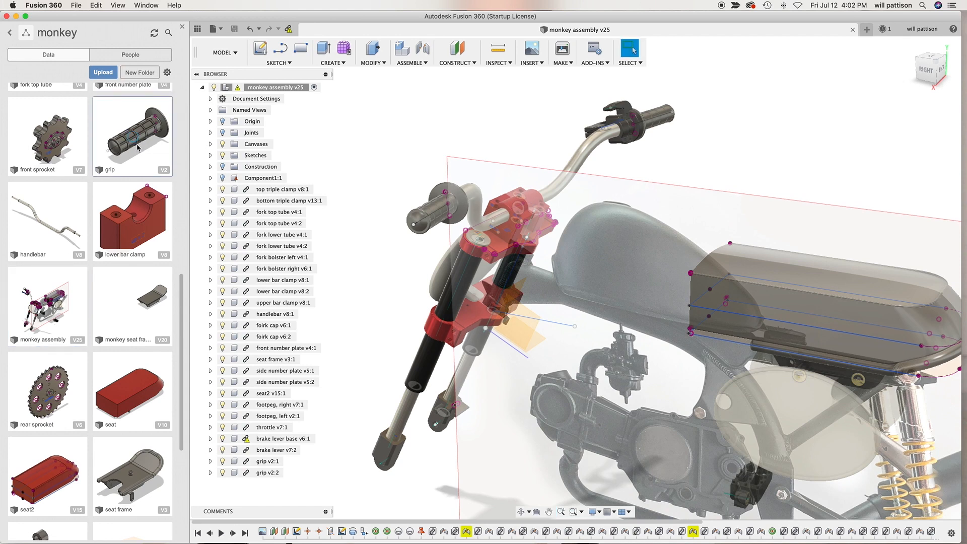
double_click(137, 147)
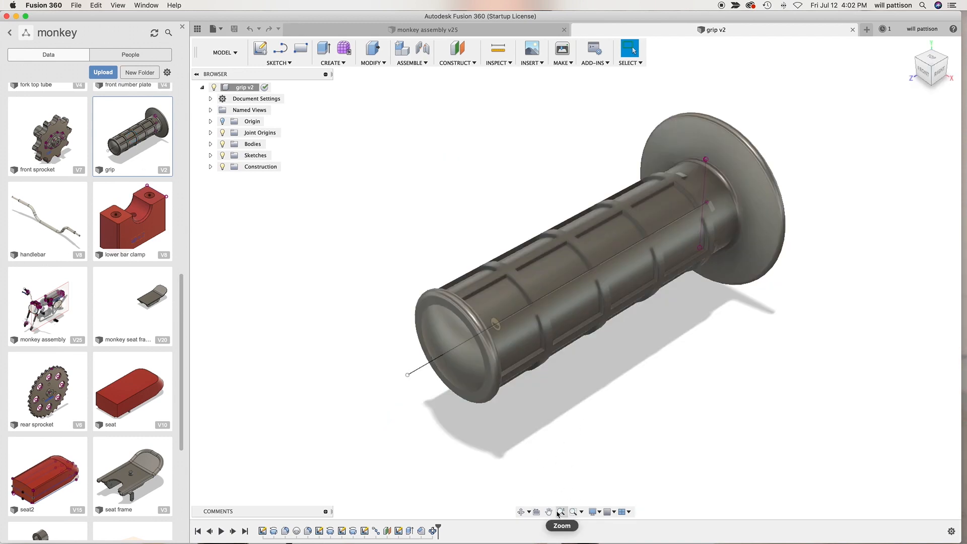
left_click(521, 511)
left_click_drag(556, 395, 525, 402)
left_click_drag(527, 310, 591, 300)
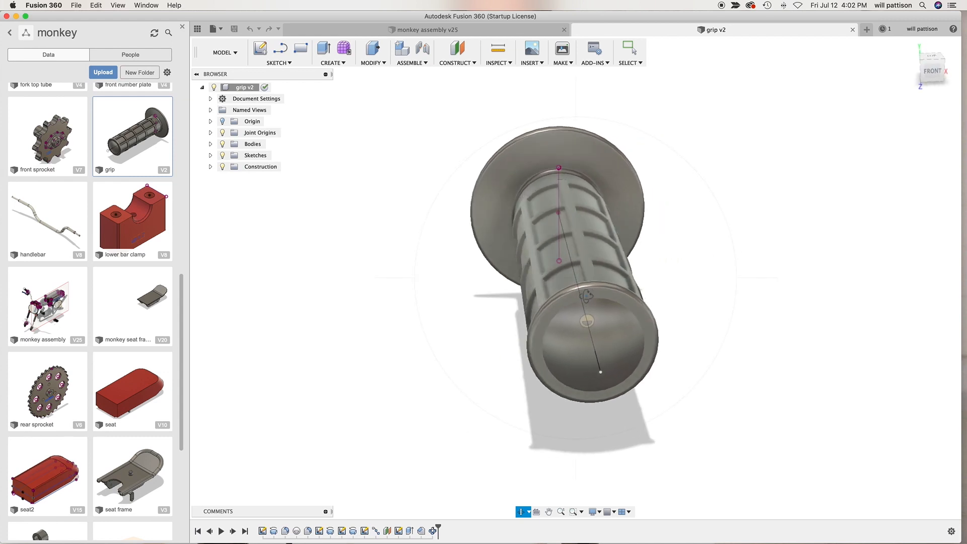
left_click_drag(606, 310, 529, 273)
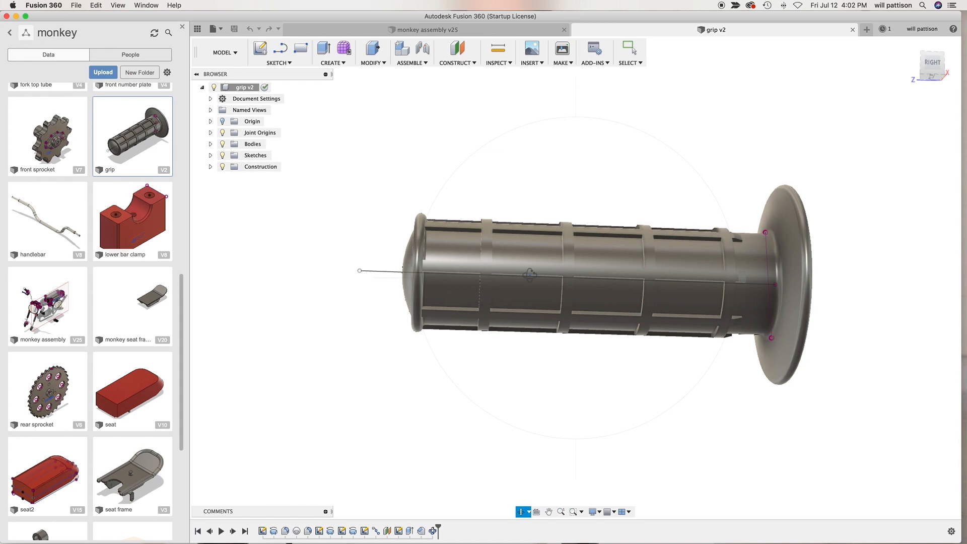
left_click_drag(529, 274, 564, 327)
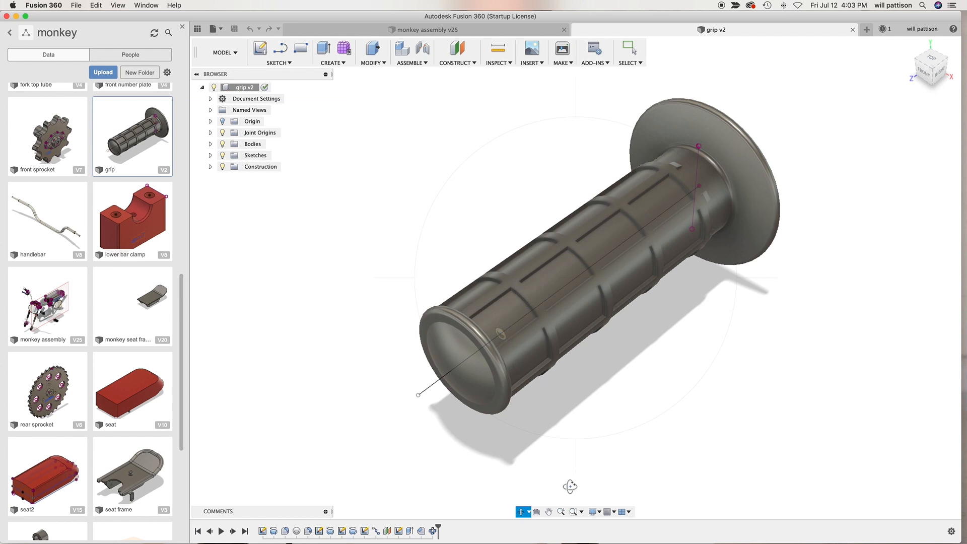
left_click_drag(462, 365, 519, 332)
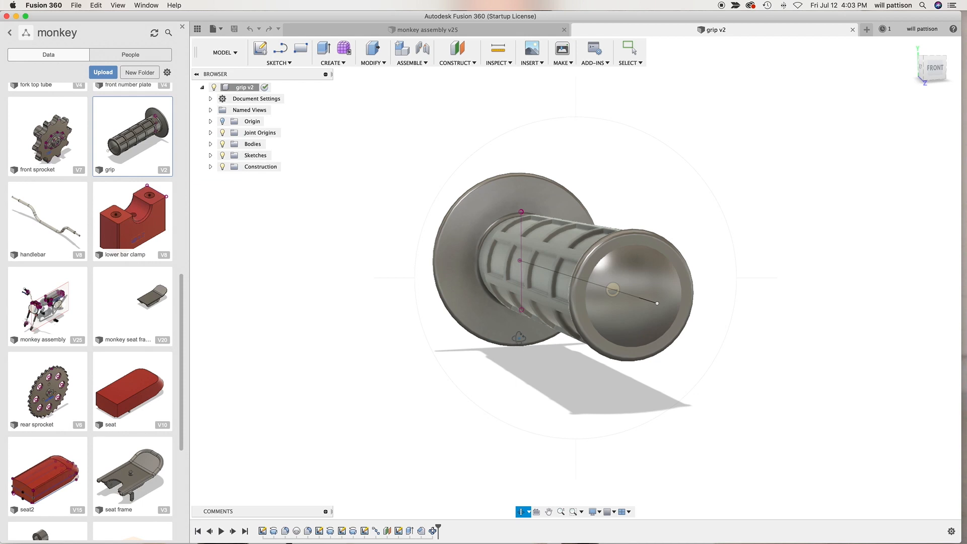
left_click_drag(628, 291, 570, 418)
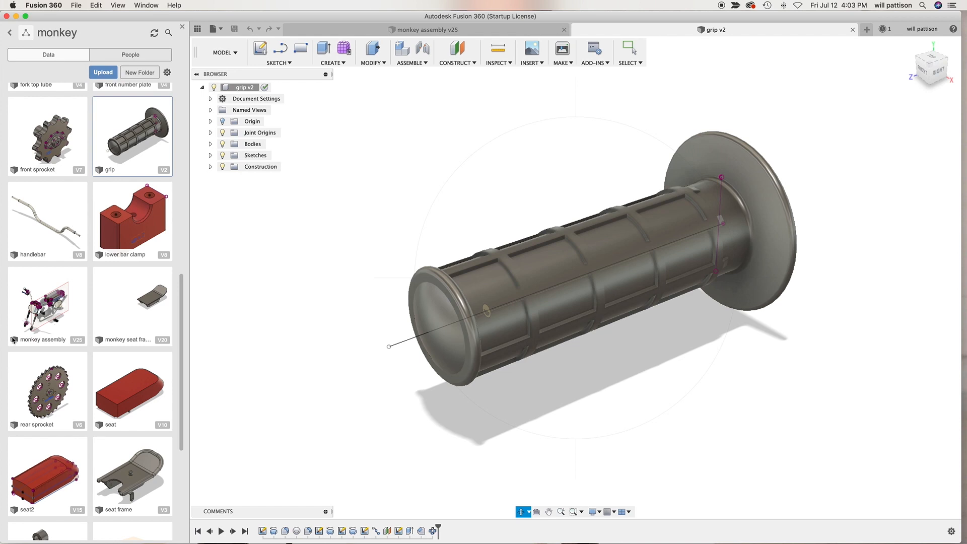
Return to the monkey assembly and examine how the grips, levers and handlebar fit together from the back and front.
left_click(494, 33)
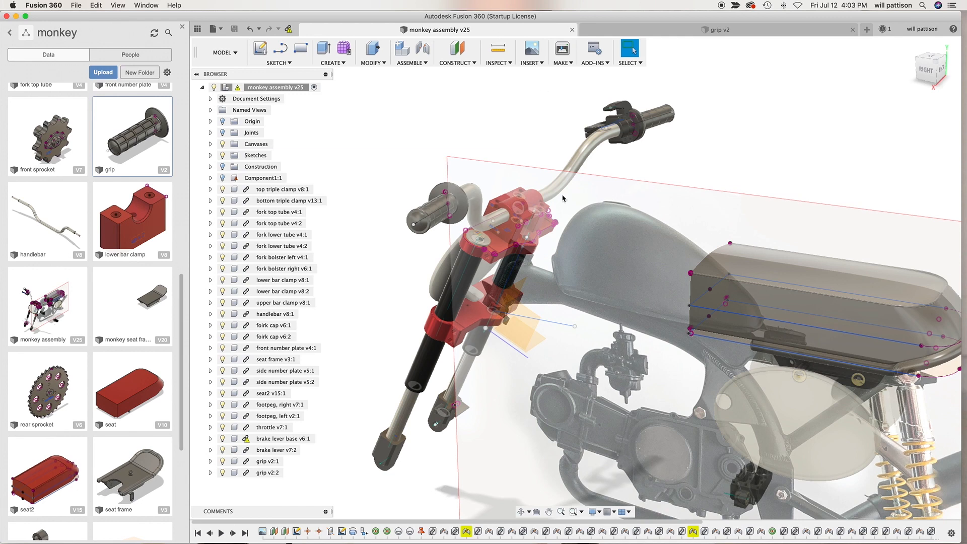
left_click(520, 511)
left_click_drag(577, 275, 554, 290)
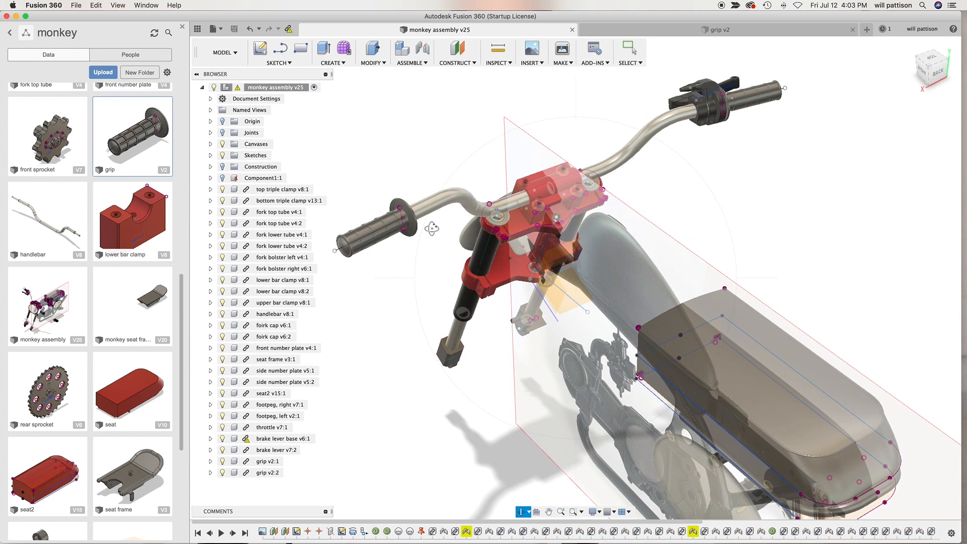
left_click_drag(408, 298, 400, 288)
left_click_drag(552, 290, 537, 296)
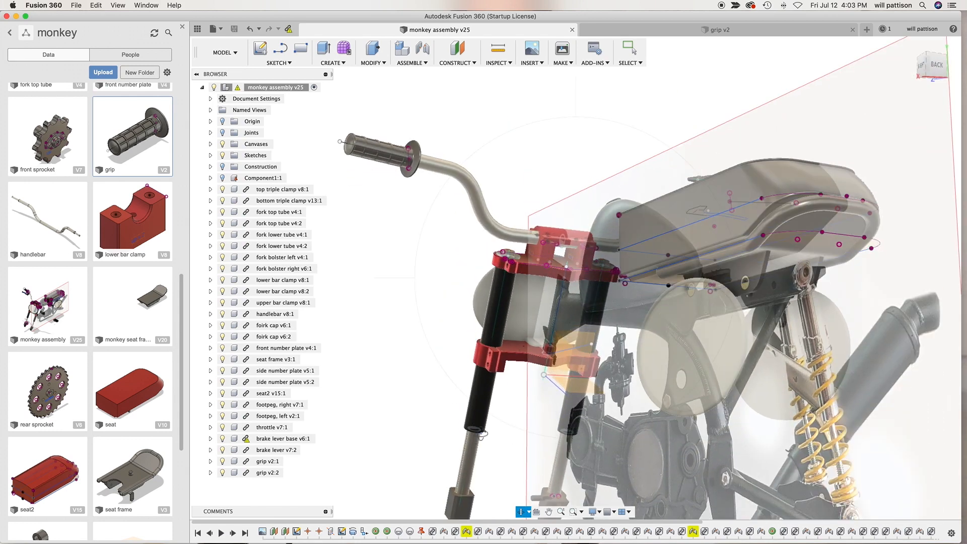
left_click_drag(522, 378, 603, 385)
left_click_drag(540, 381, 567, 416)
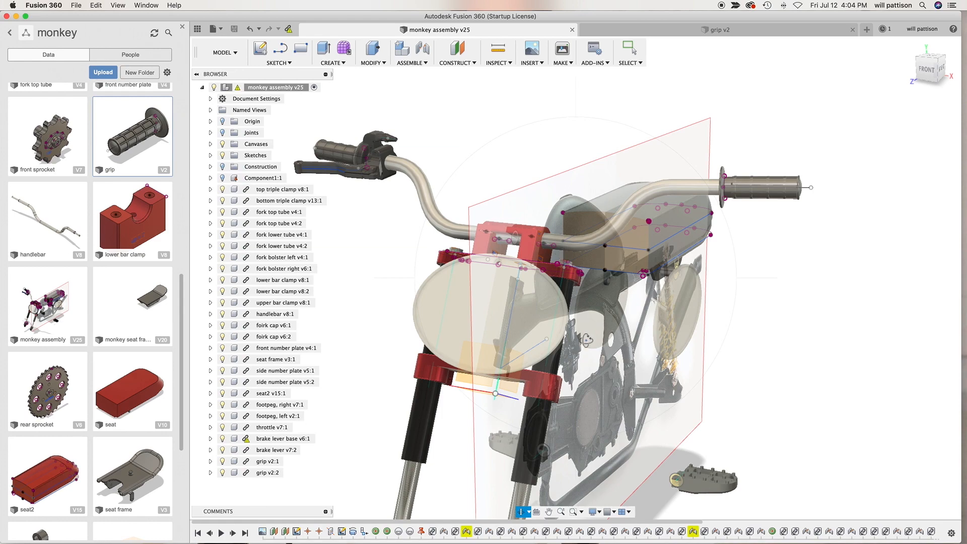
left_click_drag(586, 341, 605, 323)
left_click_drag(483, 287, 504, 318)
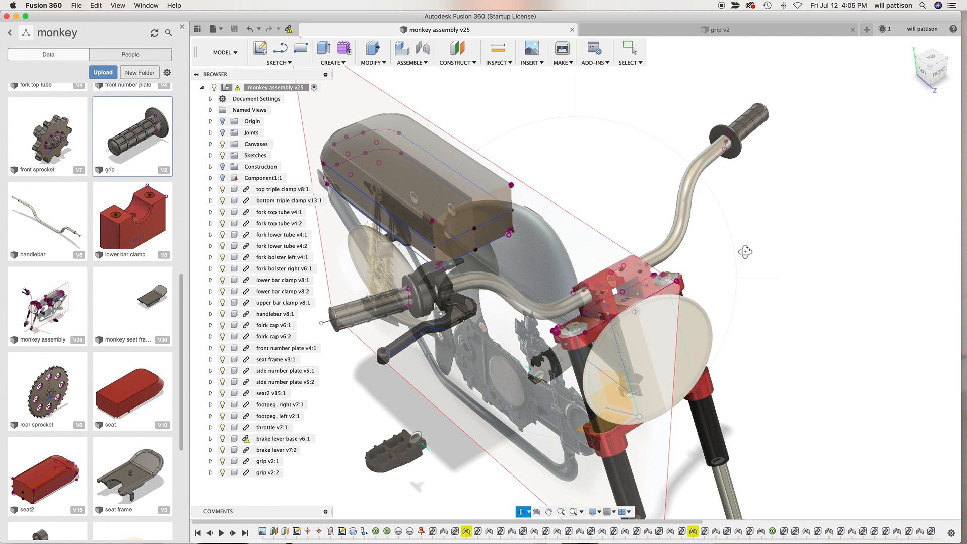
left_click_drag(679, 361, 591, 313)
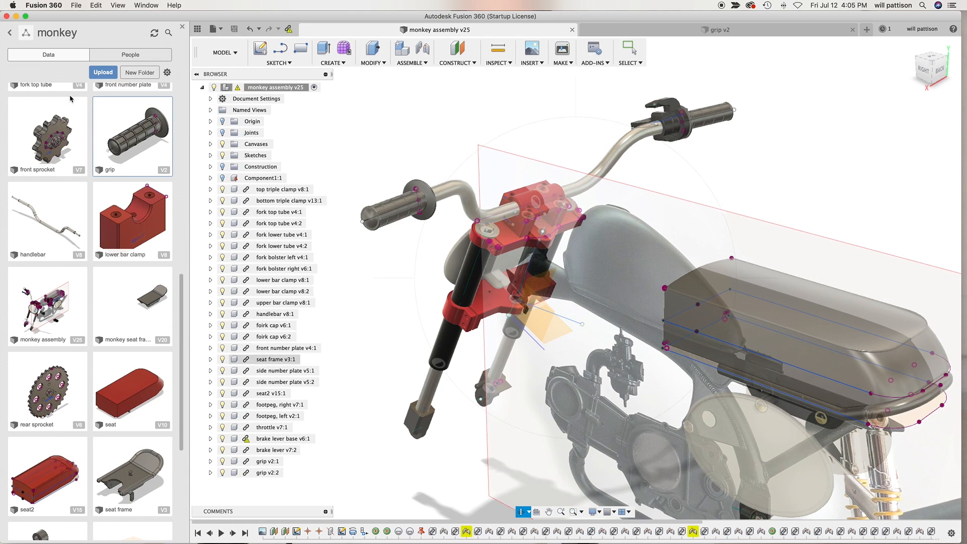
Open the model aircraft fixture project and close the monkey assembly and grip documents.
left_click(11, 33)
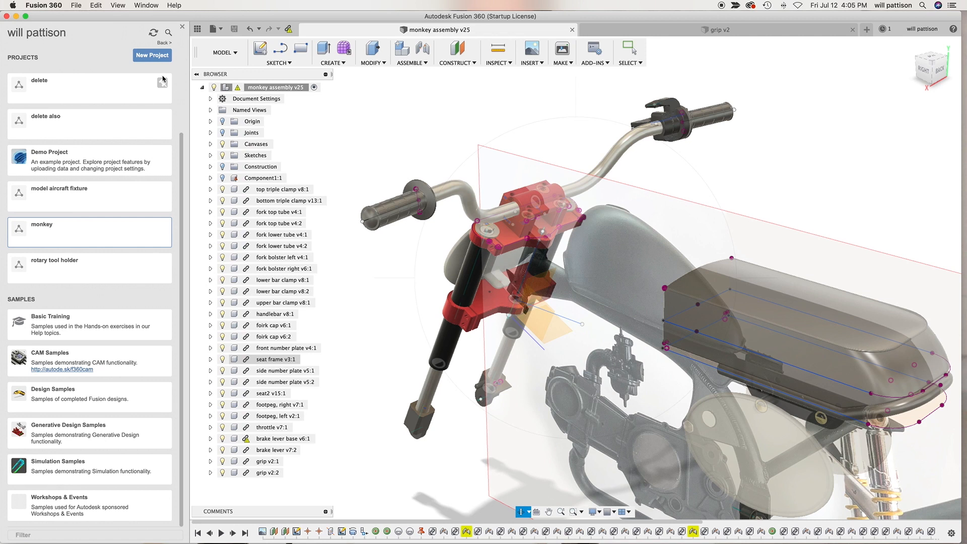
left_click(107, 198)
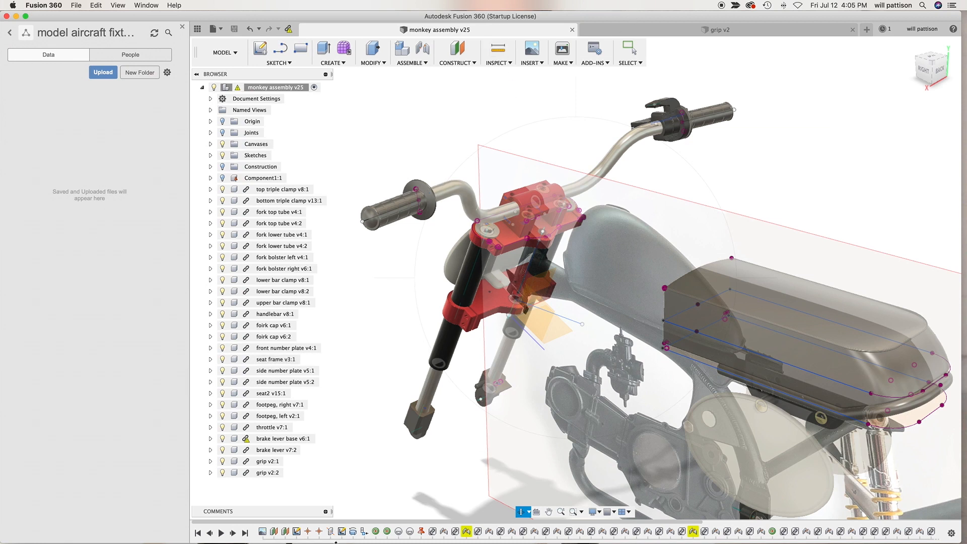
left_click(572, 31)
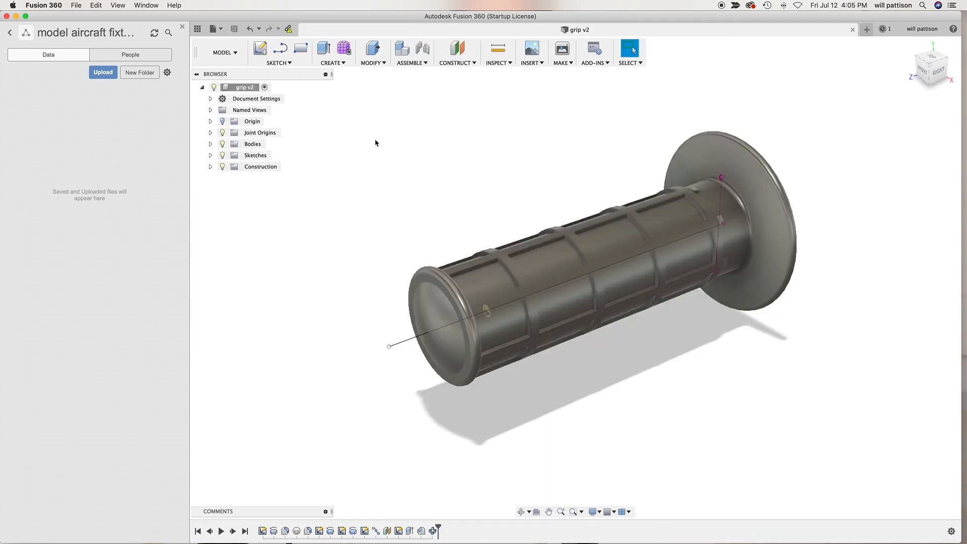
left_click(853, 30)
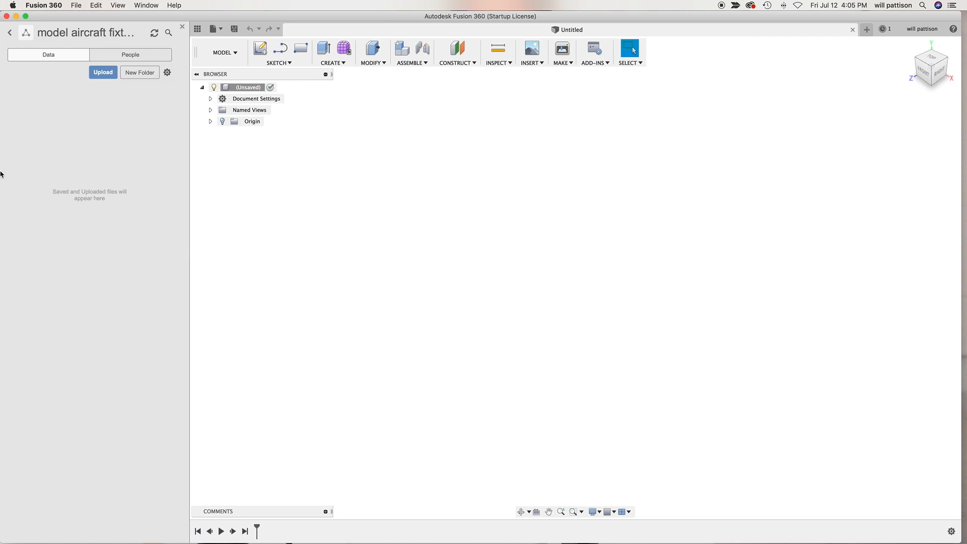
Create a new design and make its origin planes and axes visible.
left_click(79, 7)
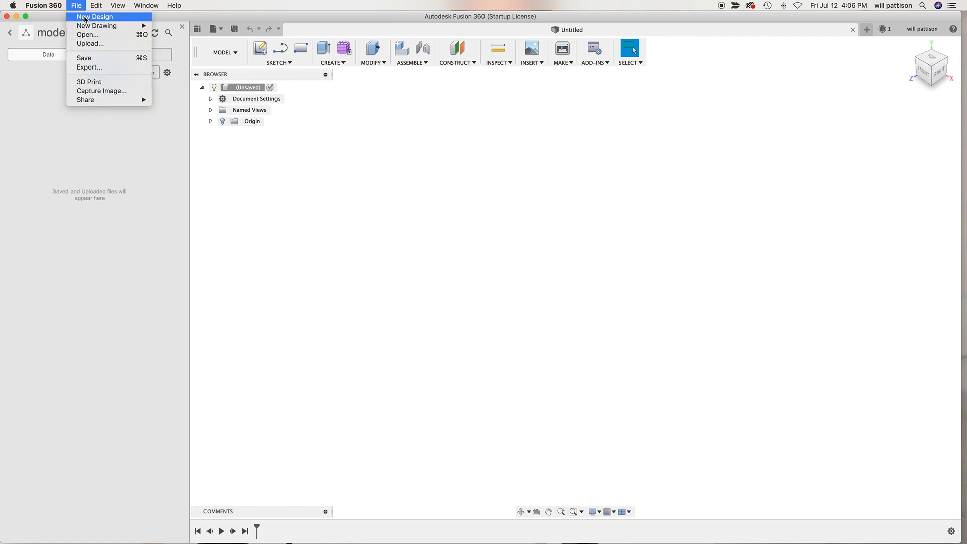
left_click(86, 17)
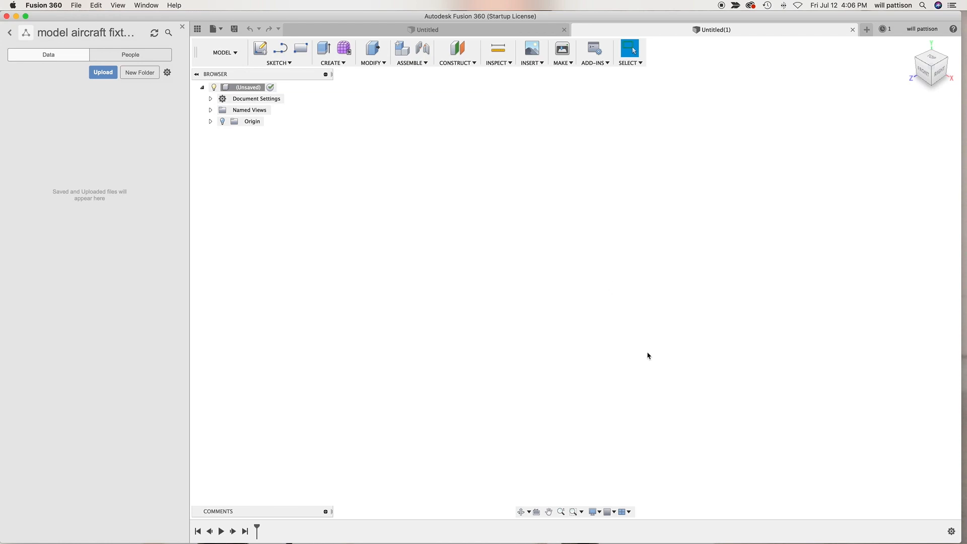
left_click(223, 122)
left_click(222, 122)
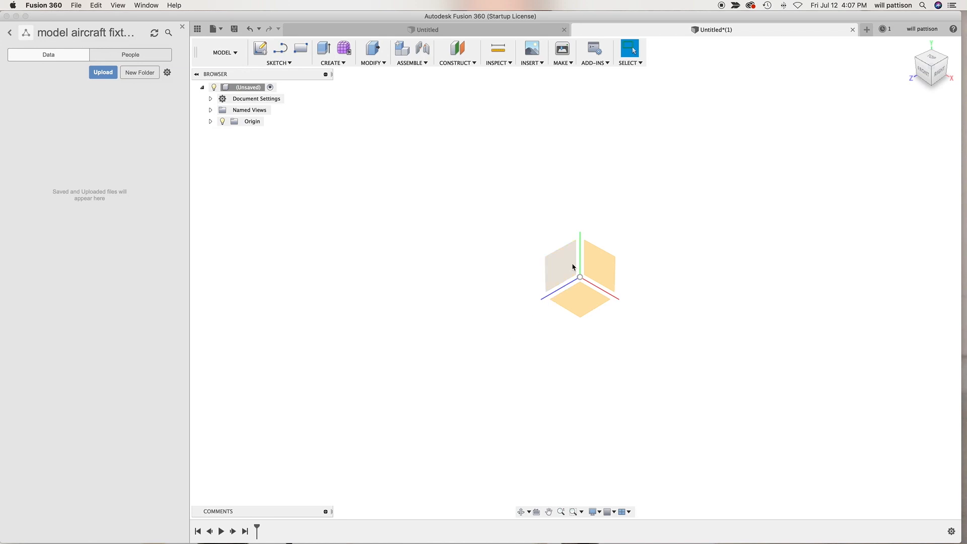
Start a sketch on the vertical YZ origin plane.
left_click(302, 64)
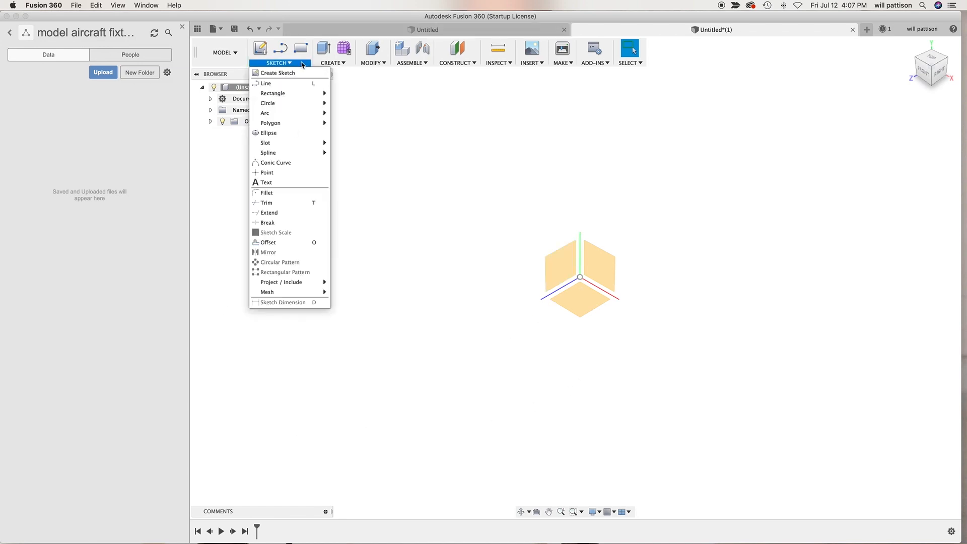
left_click(304, 75)
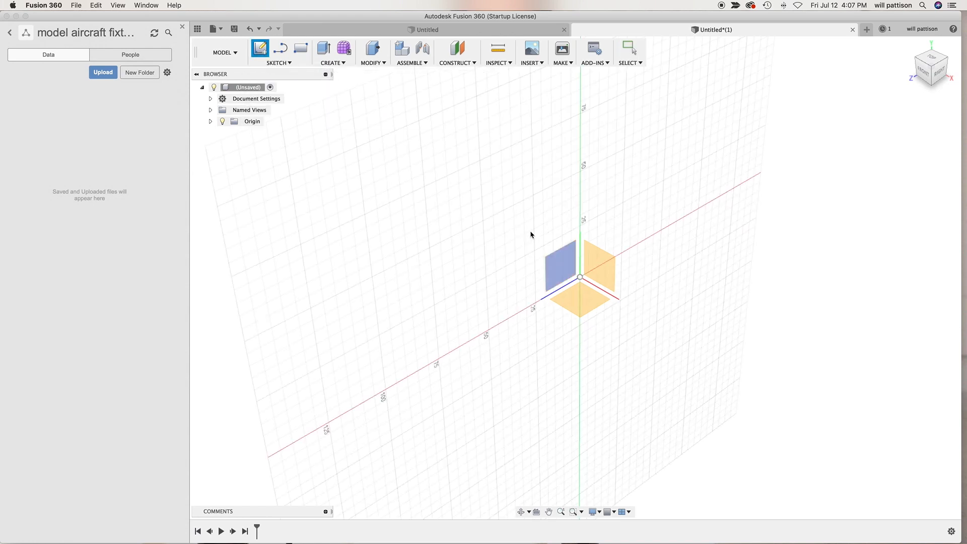
left_click(565, 271)
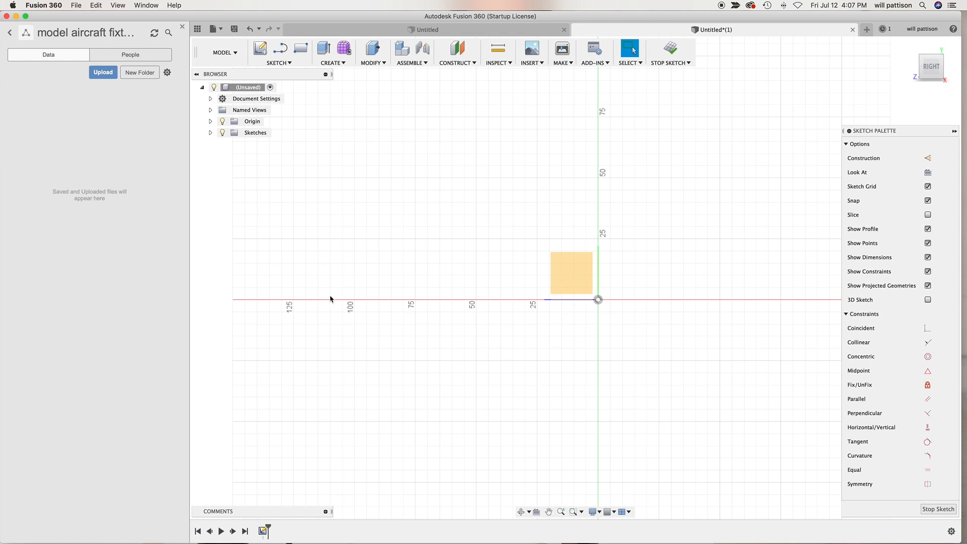
Draw a closed L-shaped line profile about 45 mm wide, 55 mm tall and 5 mm thick, its base on the horizontal axis reaching 10 mm right of the origin.
left_click(290, 64)
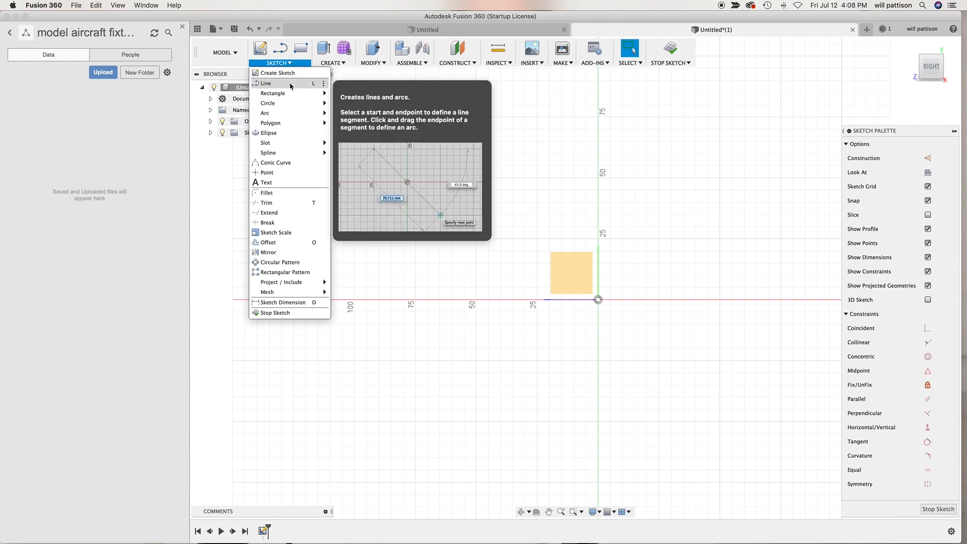
left_click(291, 85)
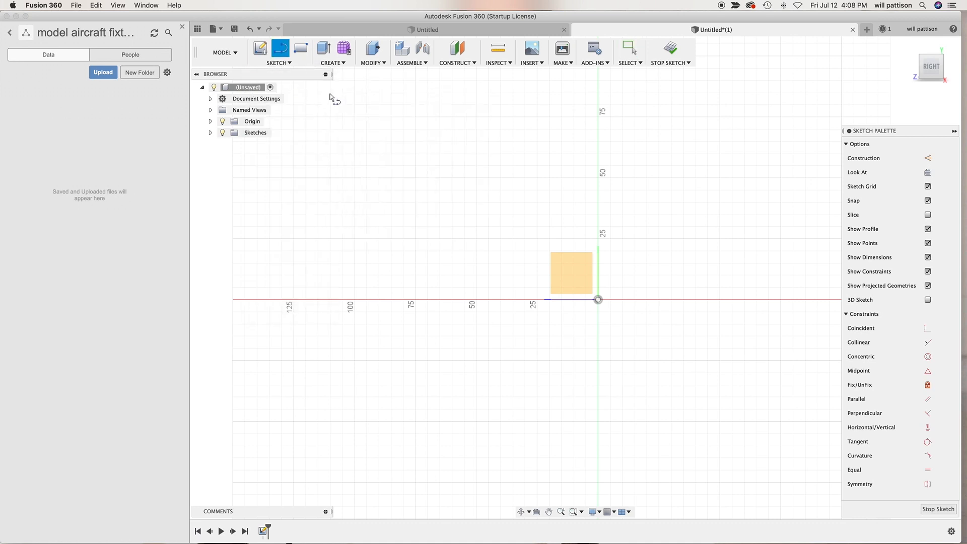
left_click(513, 299)
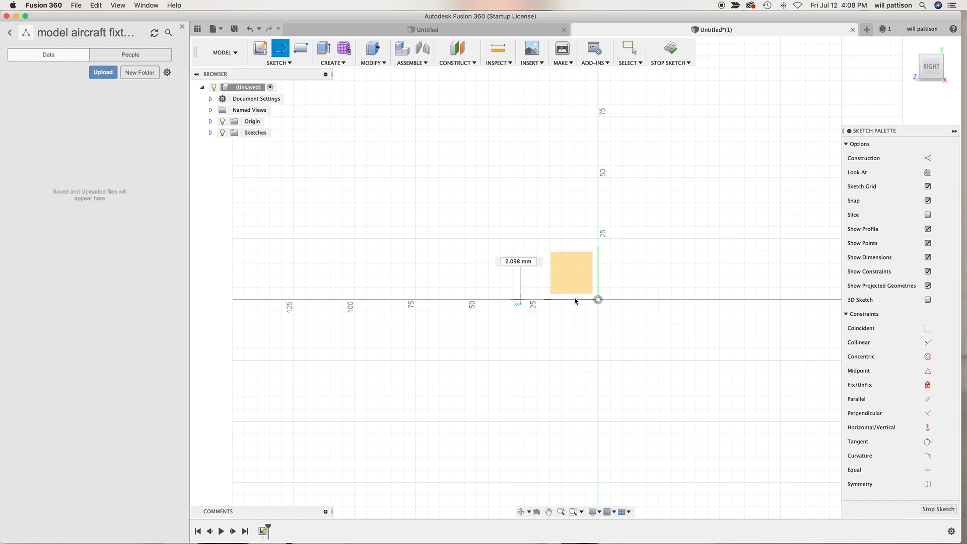
left_click(622, 299)
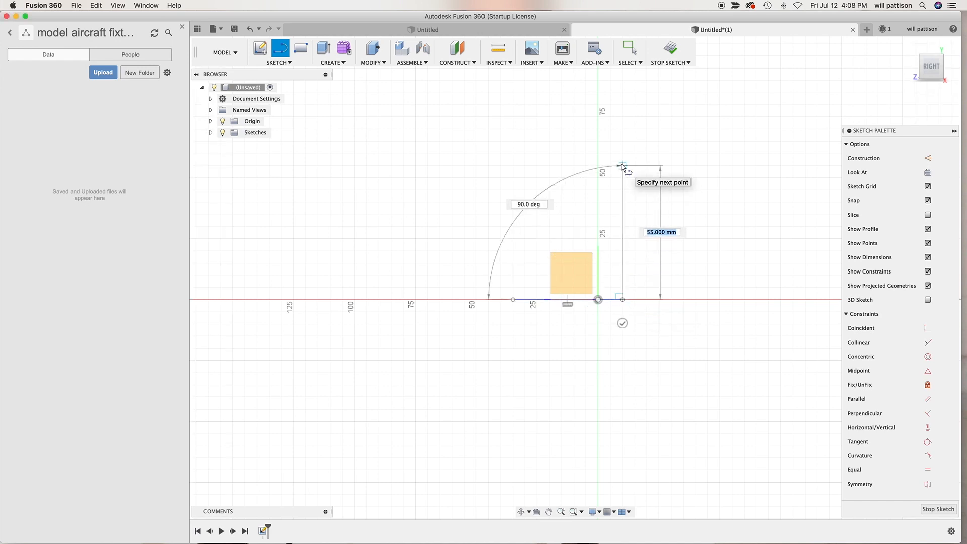
left_click(623, 166)
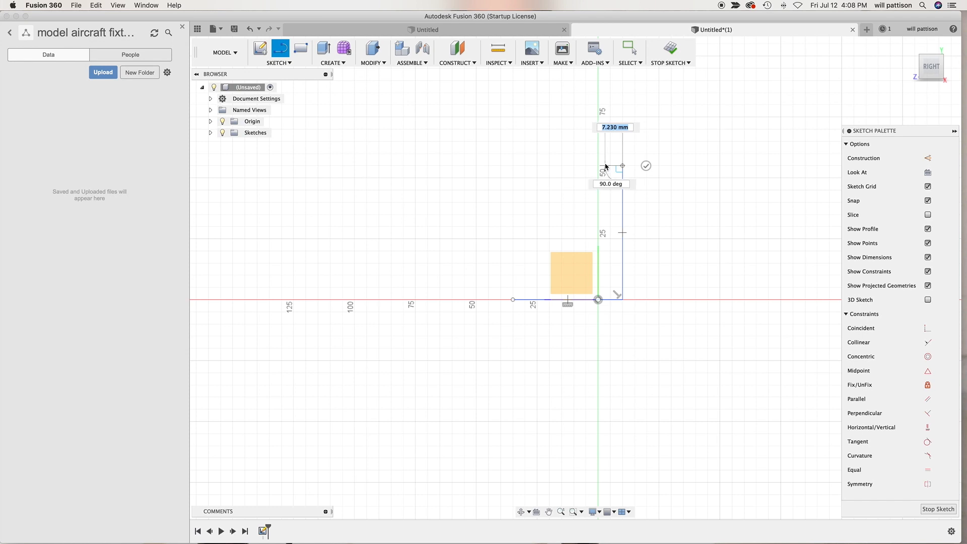
left_click(610, 167)
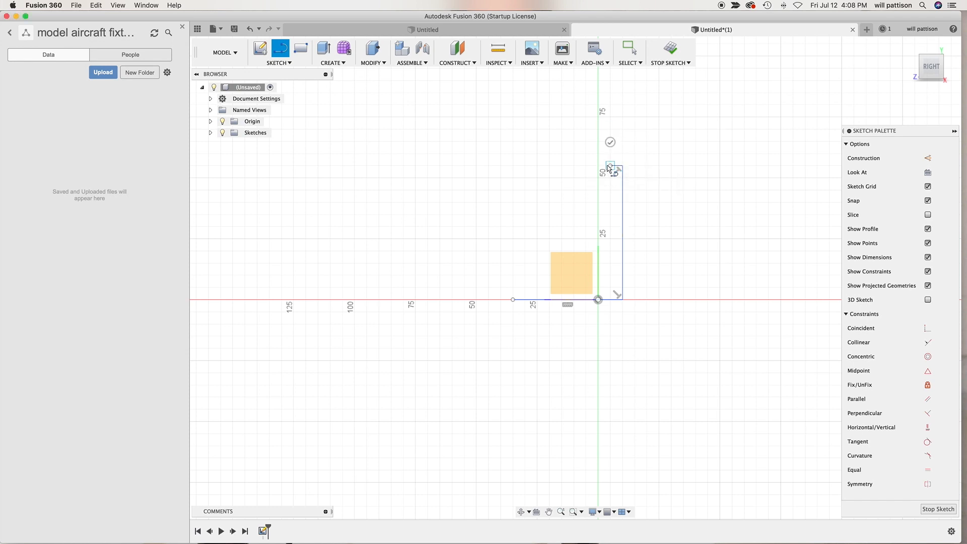
left_click(609, 287)
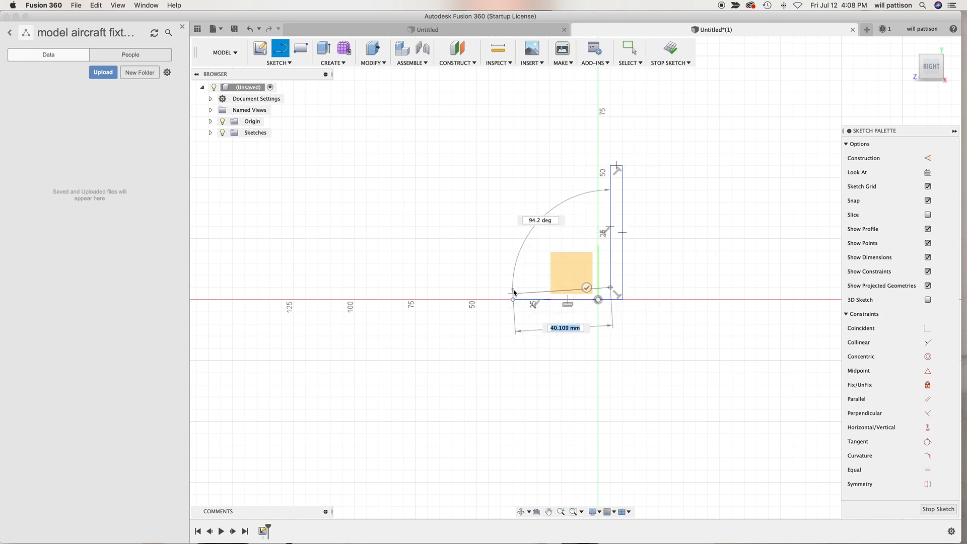
left_click(513, 288)
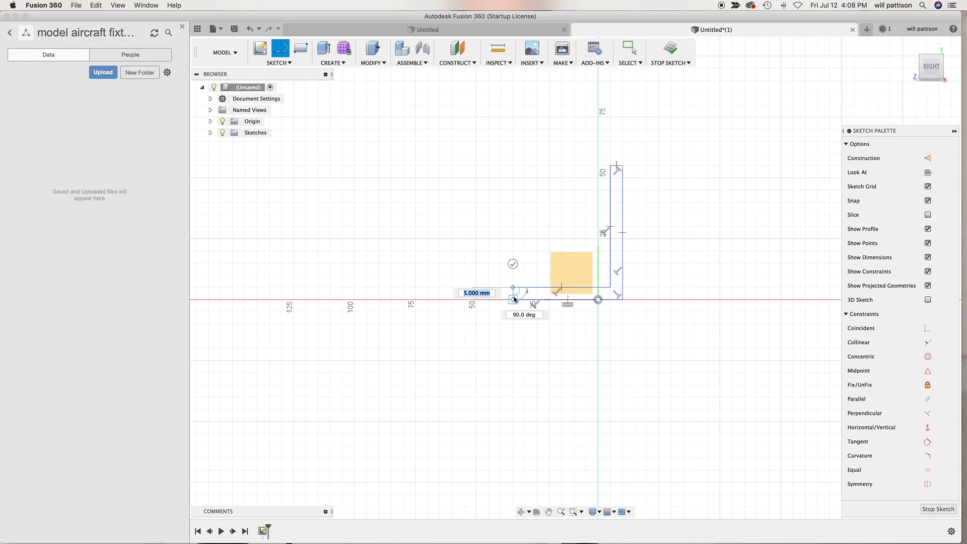
left_click(513, 299)
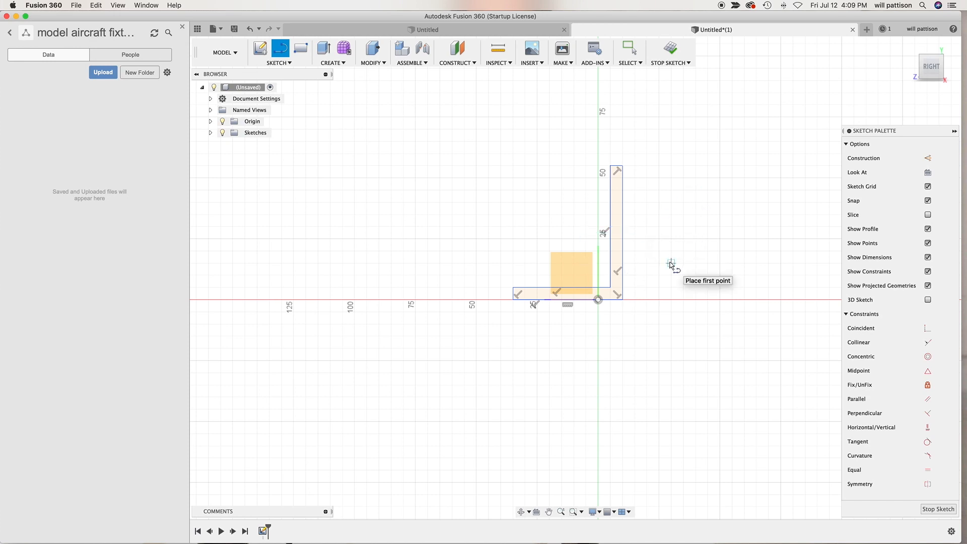
Dimension the upright leg of the L profile with a height of 55 mm and a thickness of 5 mm.
key("d")
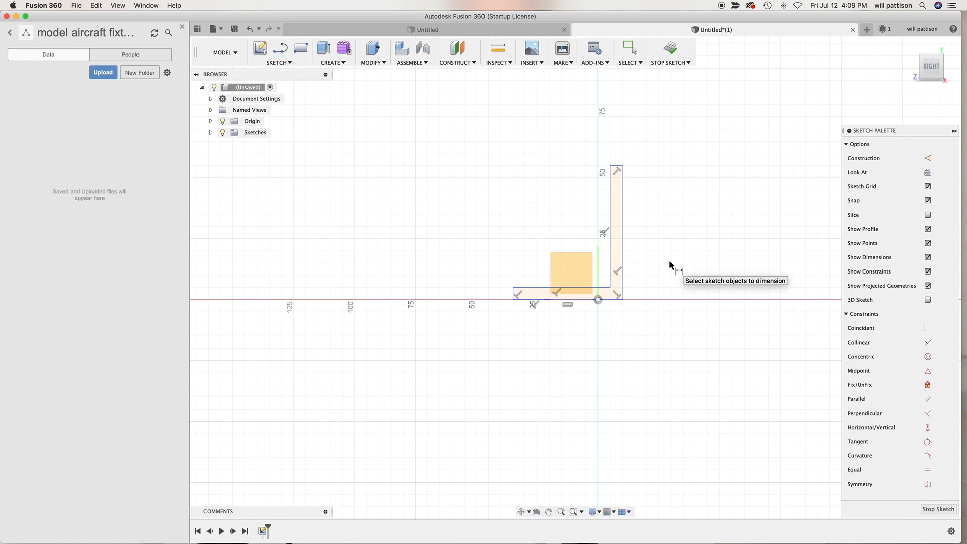
left_click(622, 233)
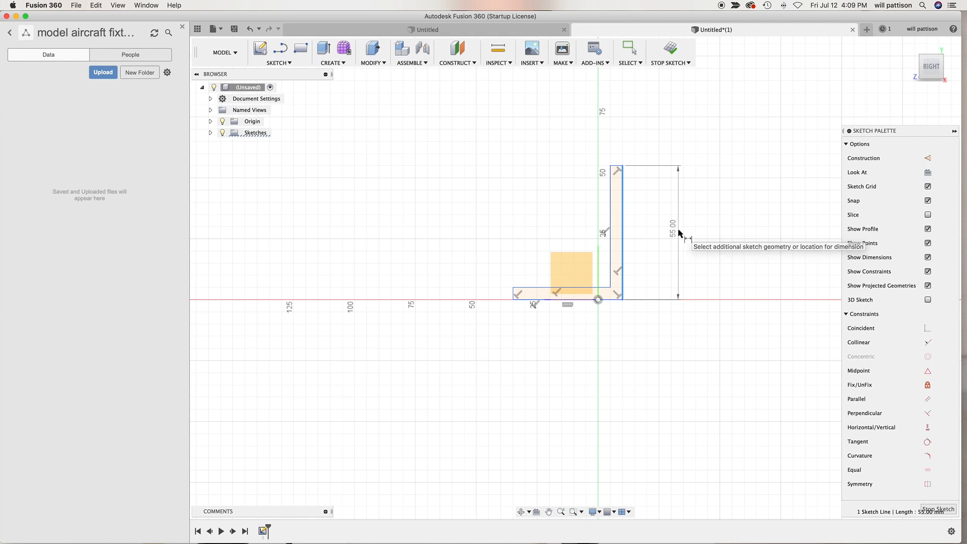
left_click(678, 233)
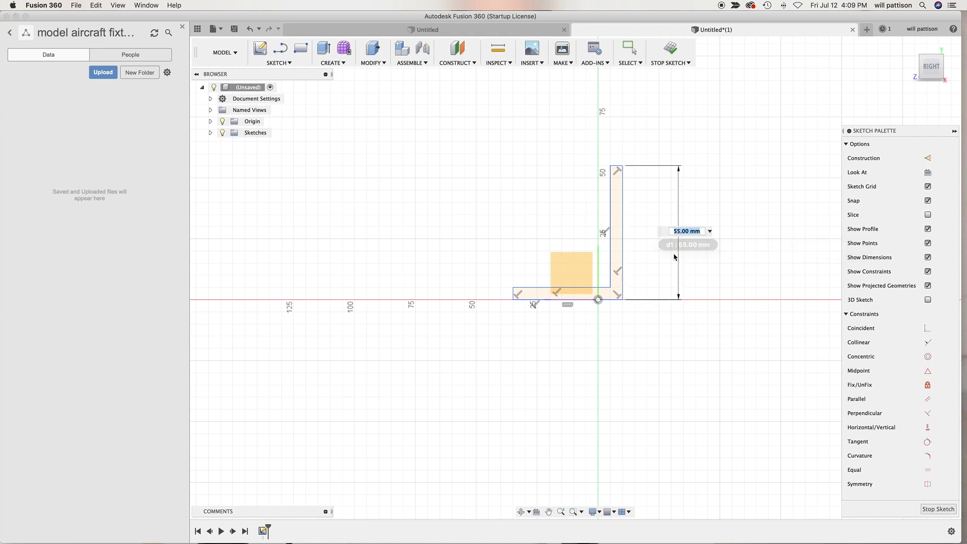
key("Return")
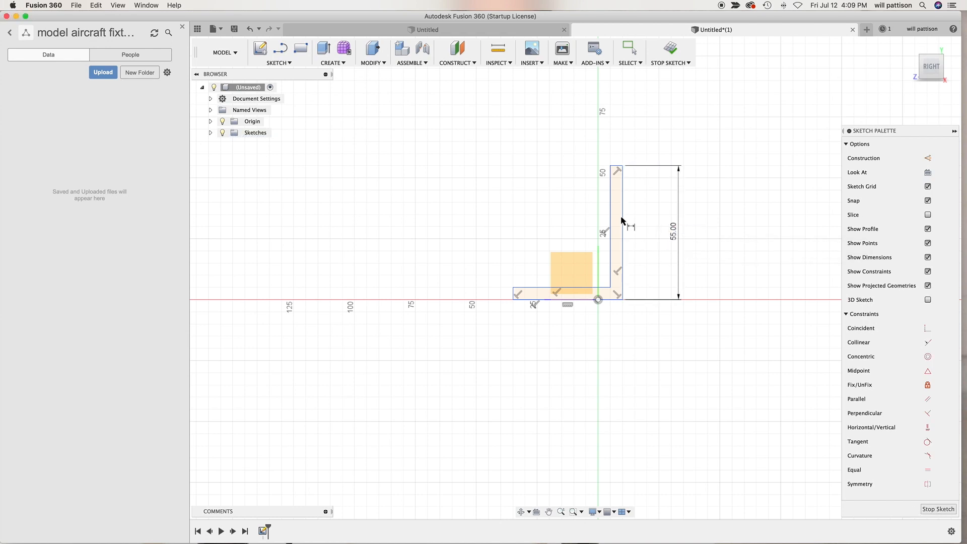
left_click(619, 166)
left_click(618, 139)
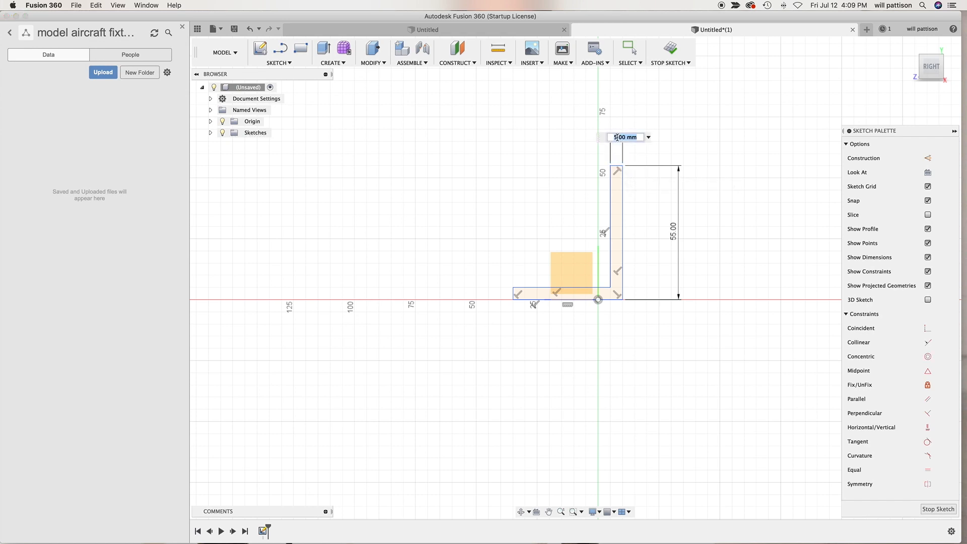
key("Return")
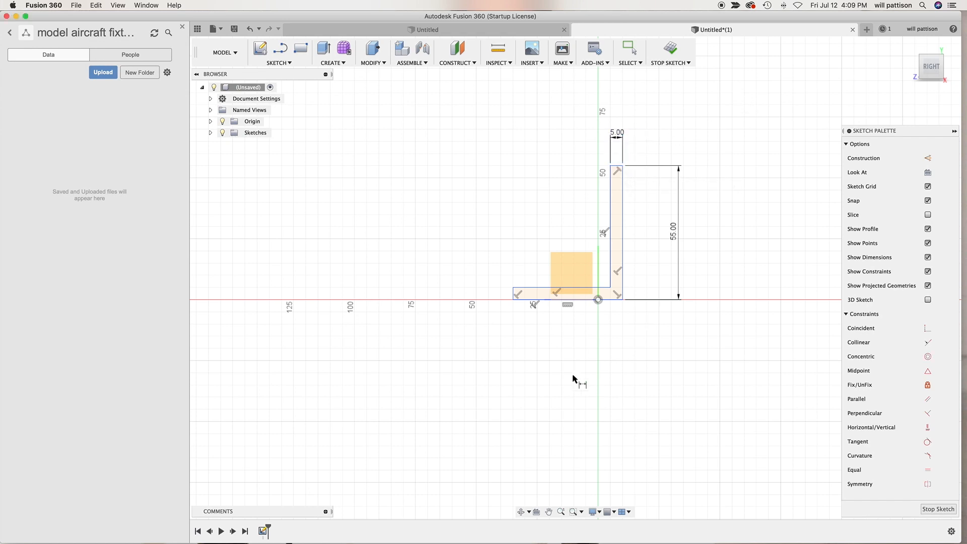
Dimension the base leg of the L profile with a length of 45 mm and a thickness of 5 mm.
left_click(590, 300)
left_click(579, 340)
key("Return")
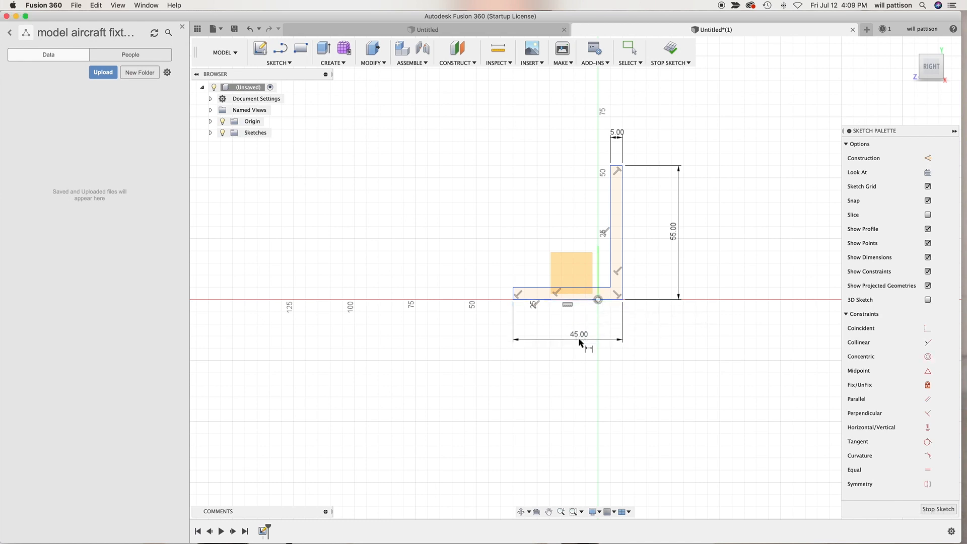
left_click(515, 296)
left_click(492, 293)
key("Return")
Dimension the distance from the origin to the upright leg's outer edge as 10 mm.
left_click(598, 300)
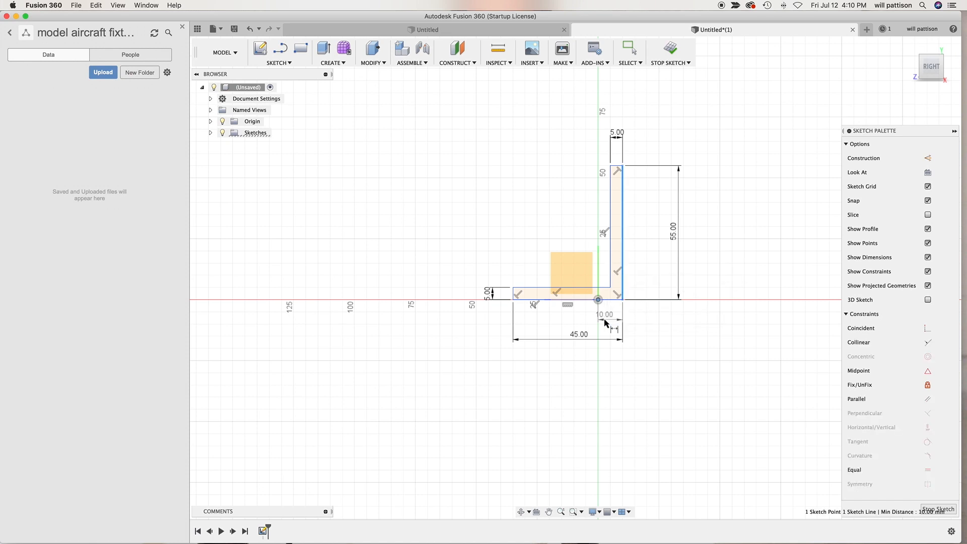
left_click(611, 327)
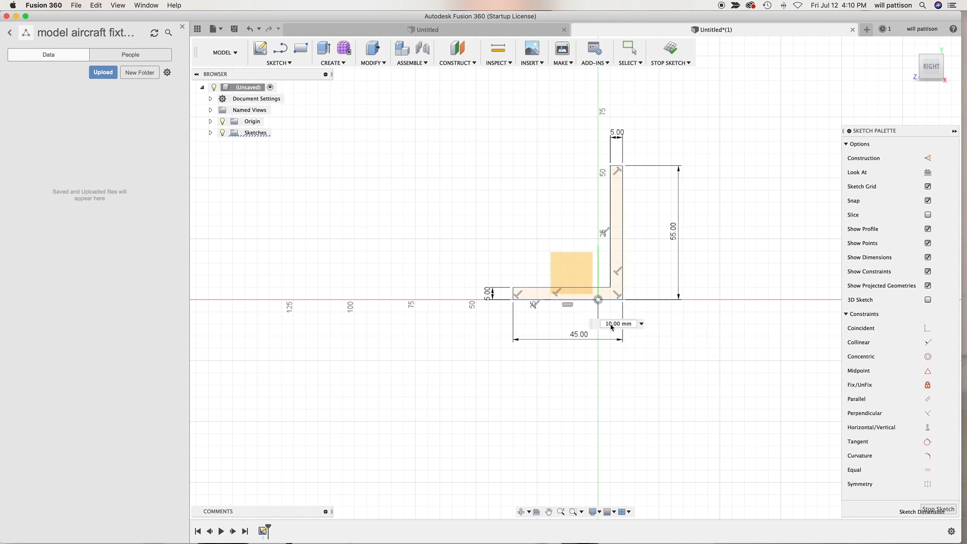
key("Return")
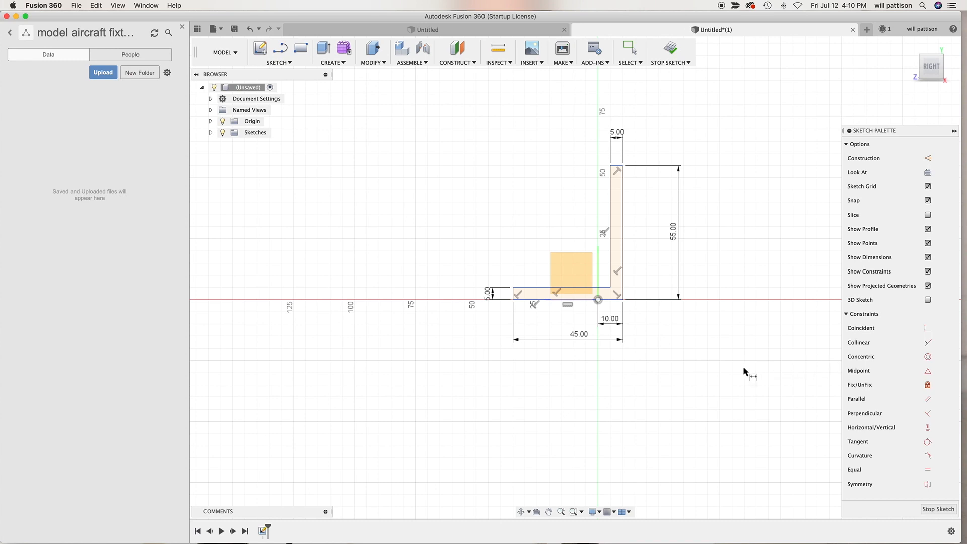
key("Escape")
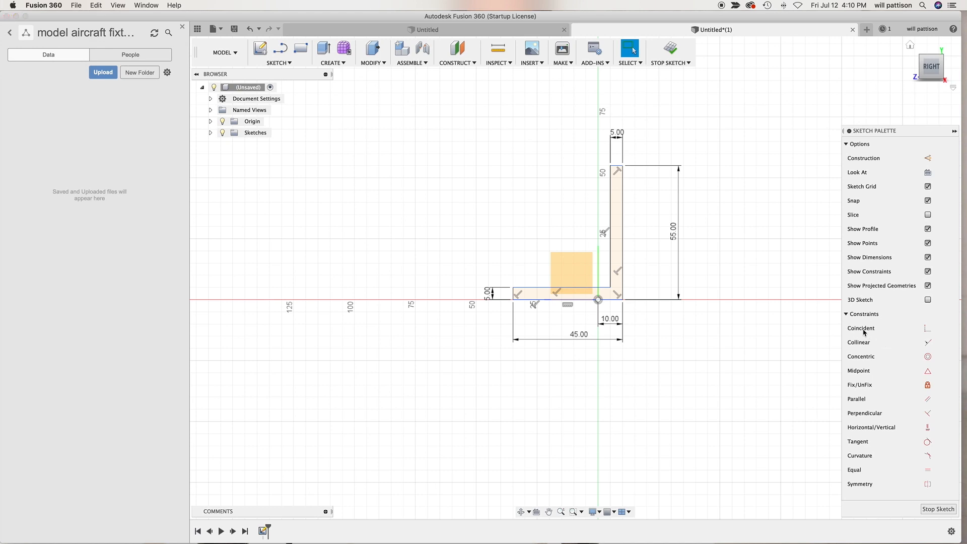
Constrain the profile's bottom line coincident with the origin point and finish the sketch.
left_click(926, 330)
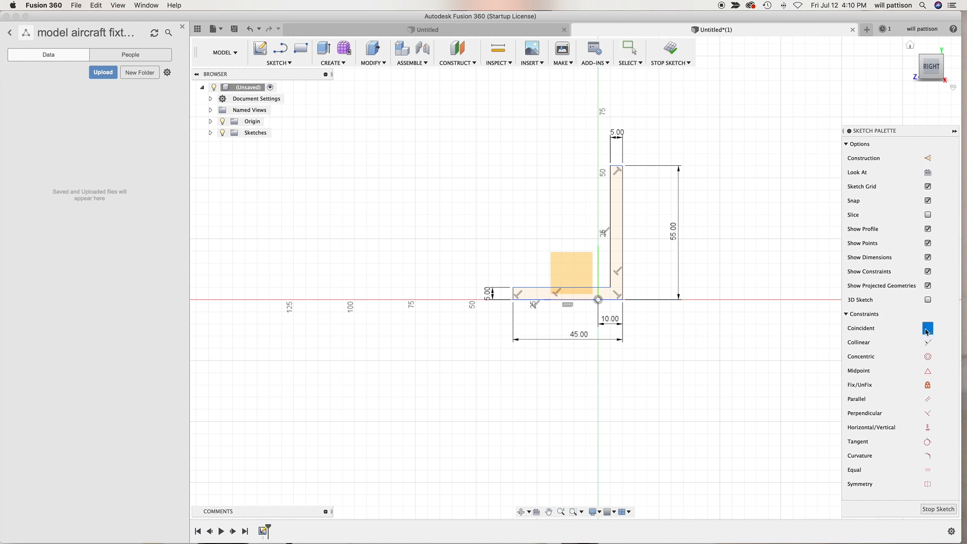
left_click(593, 301)
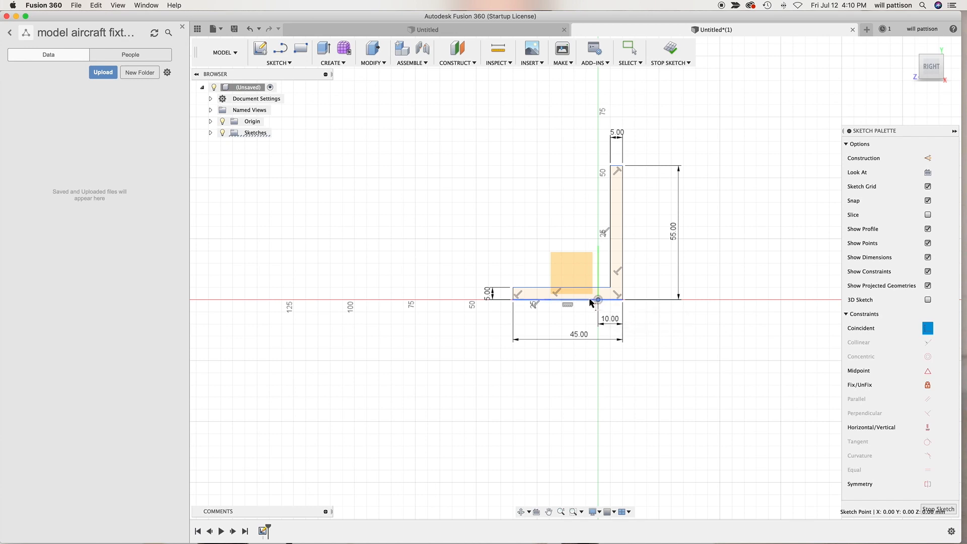
left_click(570, 299)
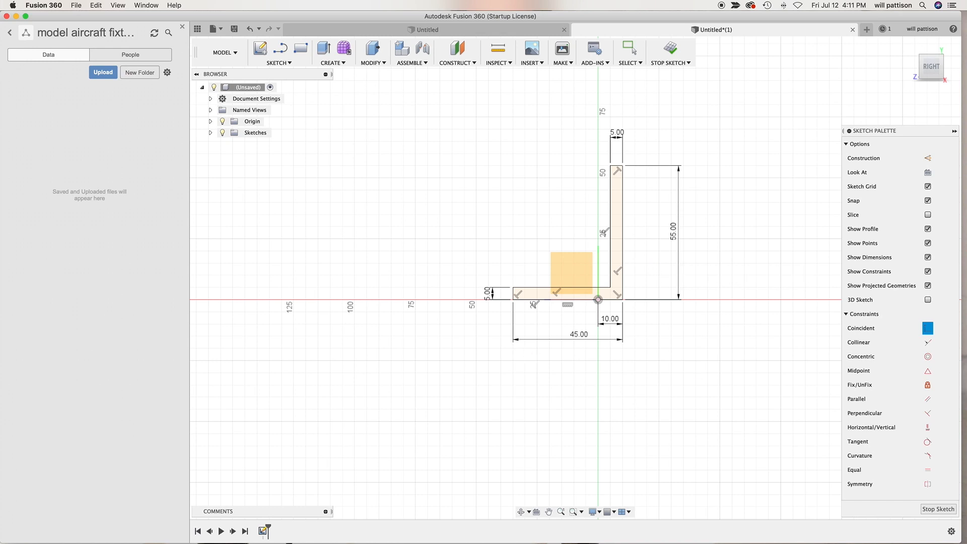
left_click(940, 509)
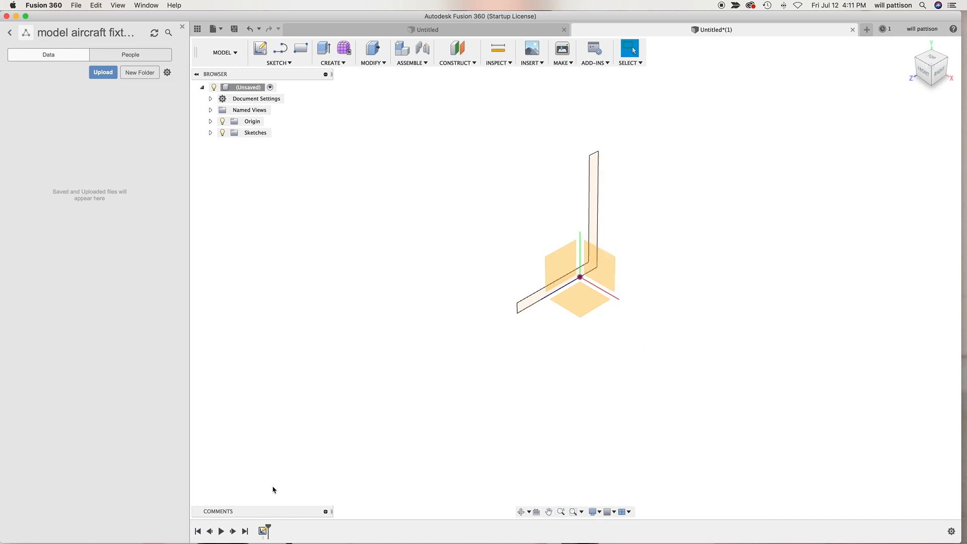
Extrude the L-shaped profile 35 mm to one side as a new body.
left_click(344, 63)
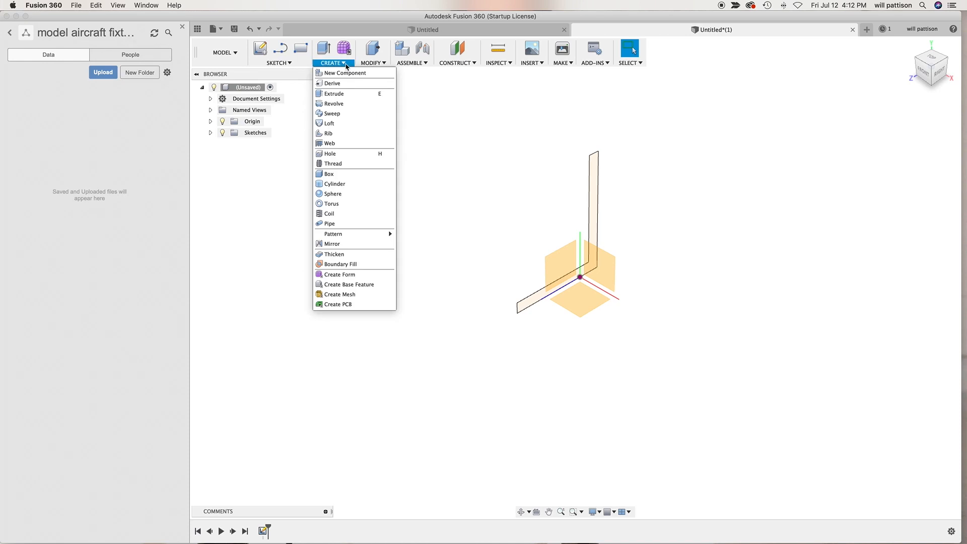
left_click(344, 95)
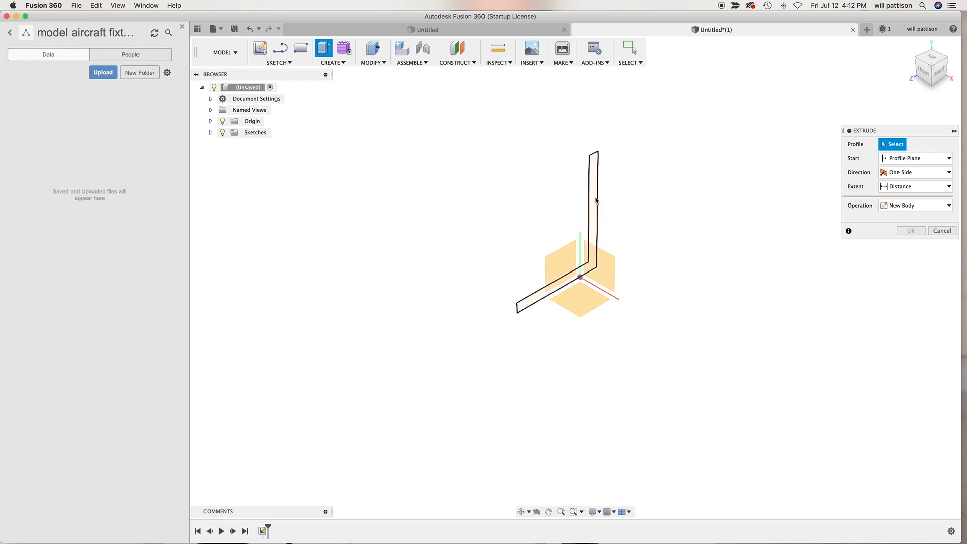
left_click(596, 199)
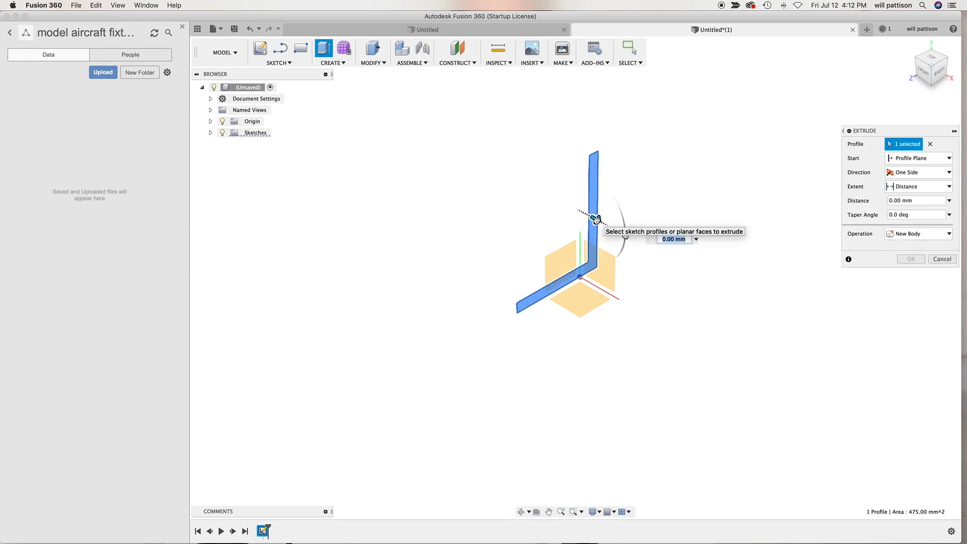
left_click_drag(595, 219, 650, 260)
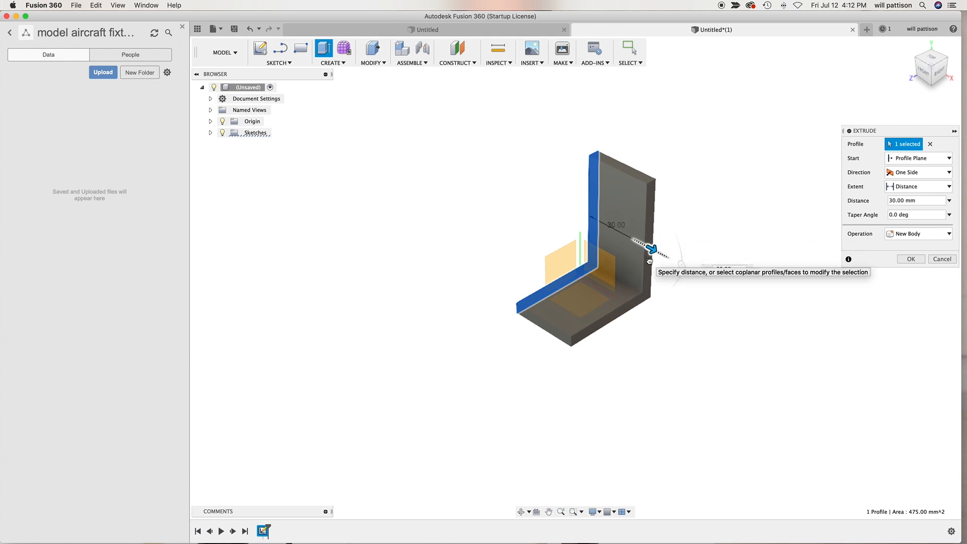
left_click_drag(650, 261, 655, 267)
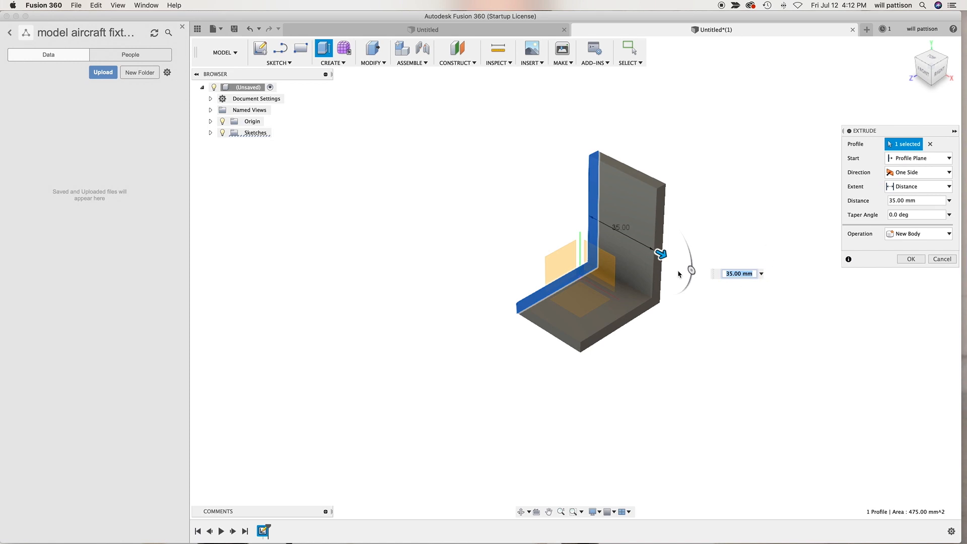
mouse_move(663, 256)
left_mouse_down()
mouse_move(633, 239)
mouse_move(663, 258)
left_mouse_up()
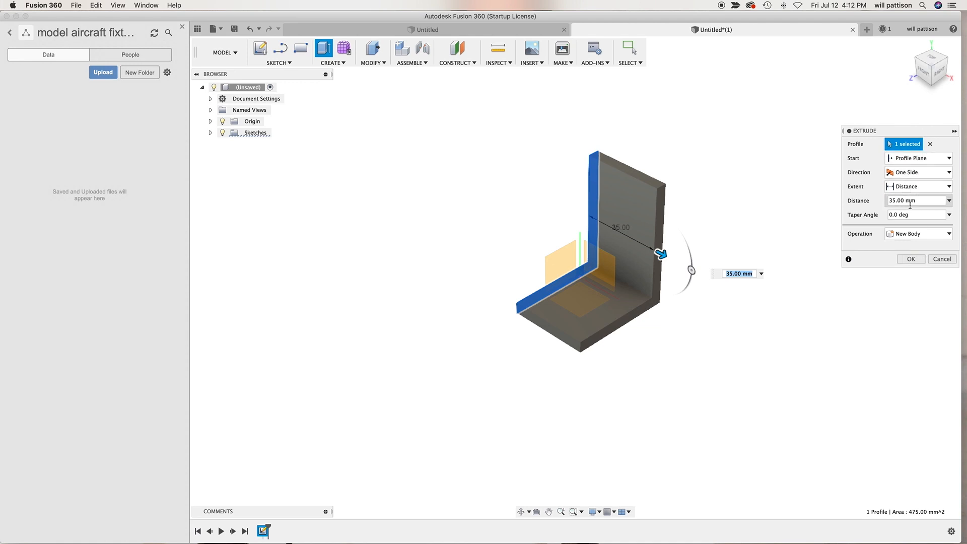
left_click(910, 260)
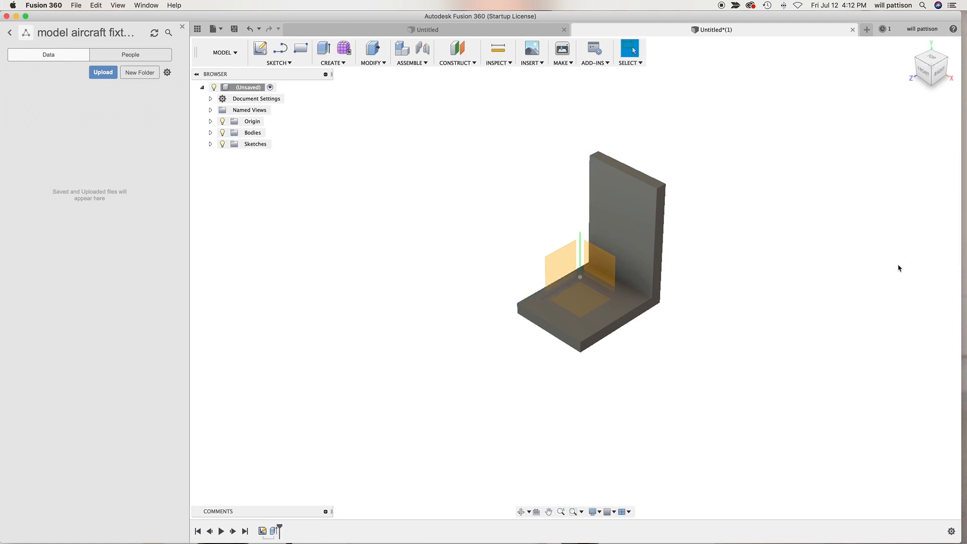
Create a new sketch on the top face of the bracket's base leg.
left_click(521, 512)
mouse_move(630, 345)
left_mouse_down()
mouse_move(617, 320)
mouse_move(676, 323)
mouse_move(656, 371)
mouse_move(613, 338)
mouse_move(609, 323)
mouse_move(611, 352)
mouse_move(624, 356)
left_mouse_up()
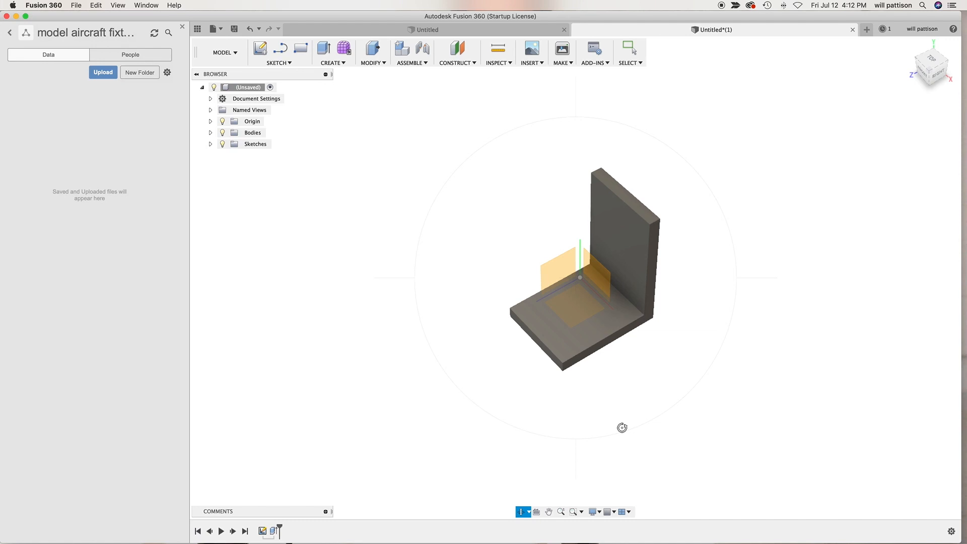
mouse_move(2, 359)
key("Escape")
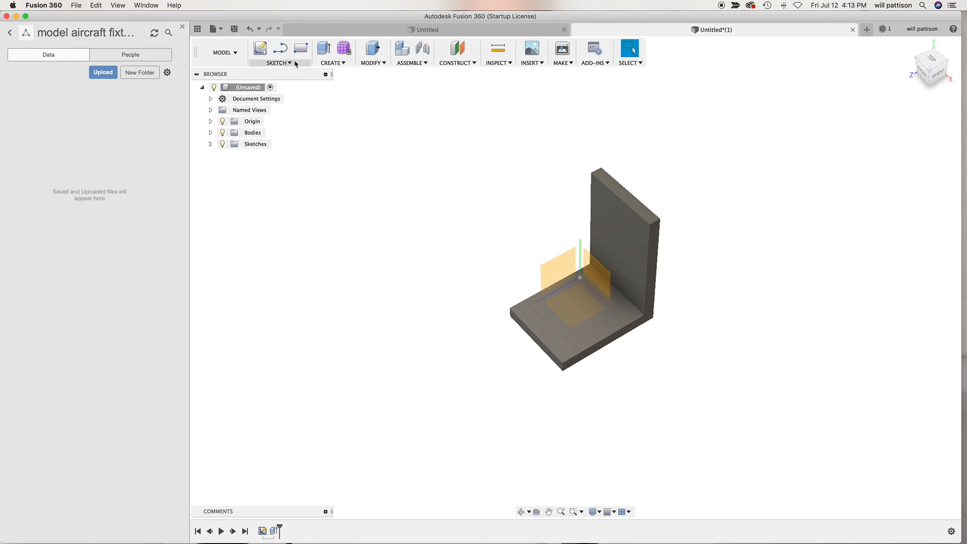
left_click(342, 63)
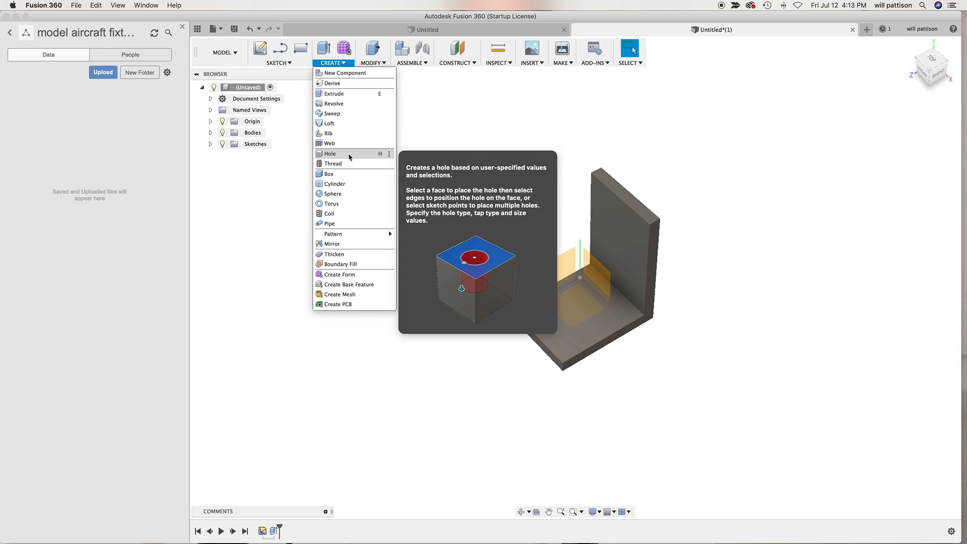
left_click(288, 64)
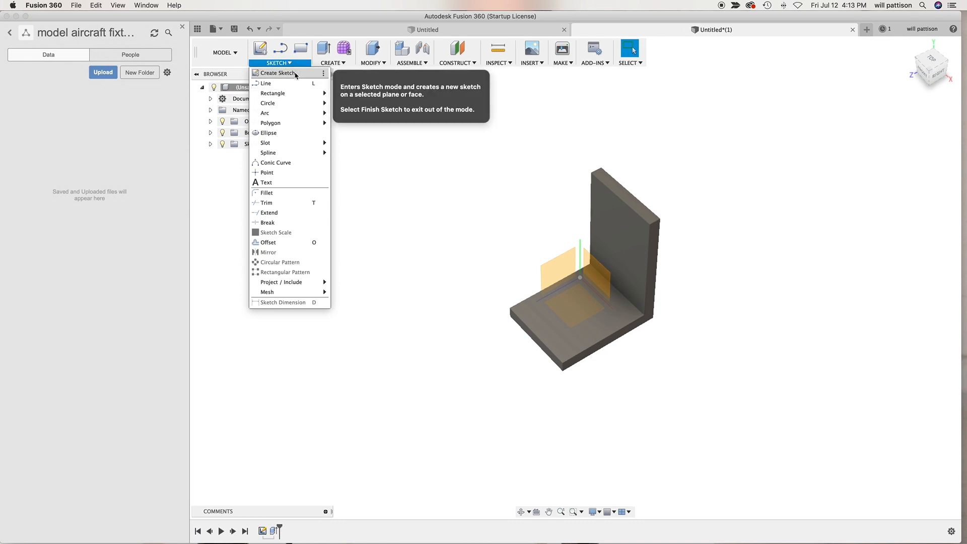
left_click(296, 75)
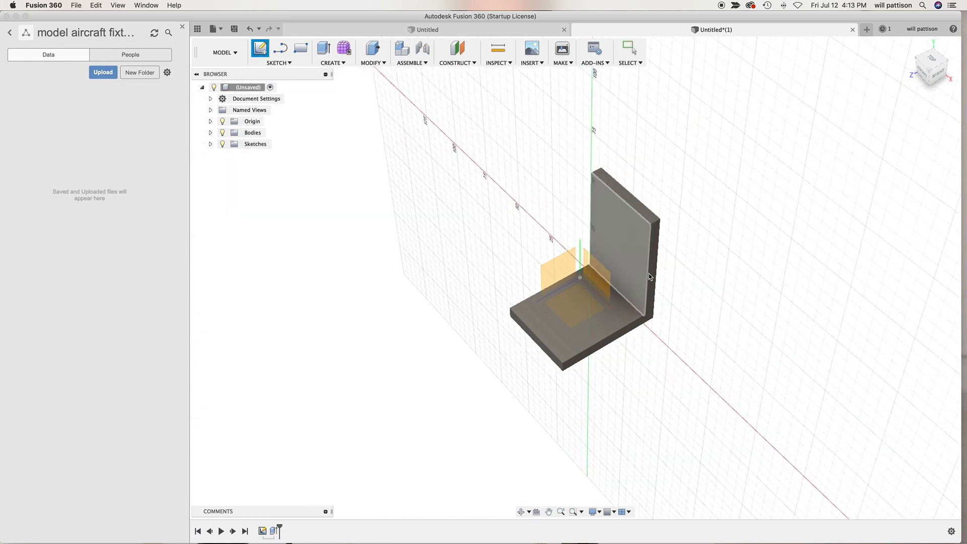
left_click(577, 313)
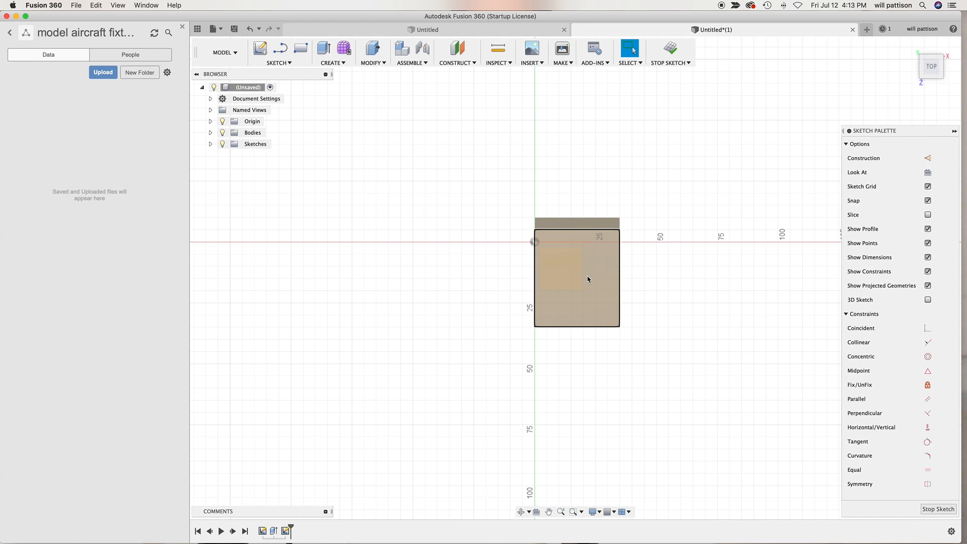
Sketch a circle with a 10 mm diameter near the middle of the base leg's top face.
key("c")
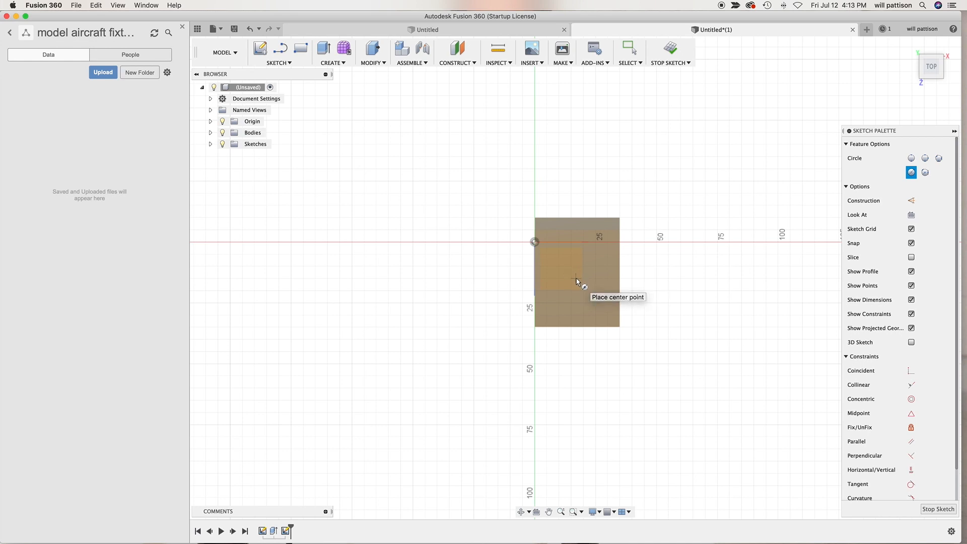
left_click(576, 278)
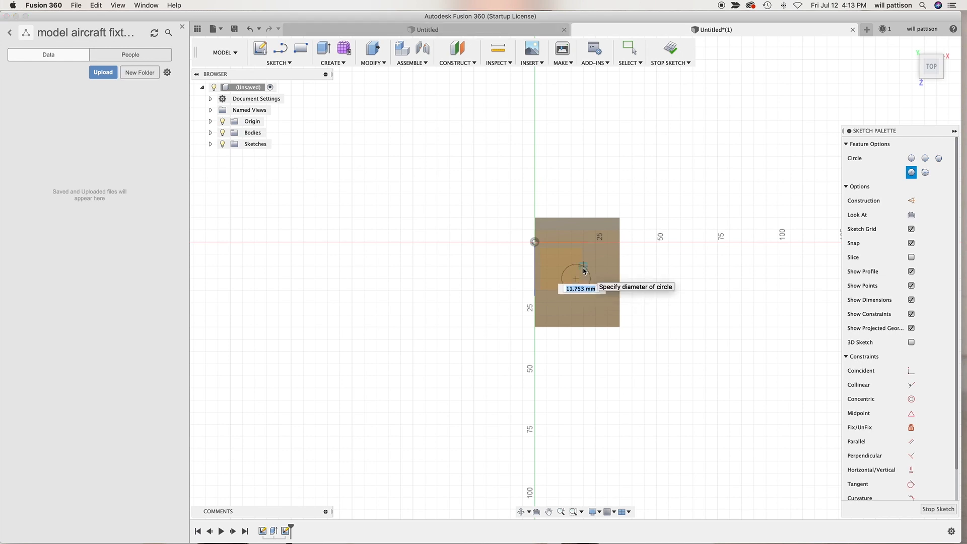
type("10")
key("Return")
key("Escape")
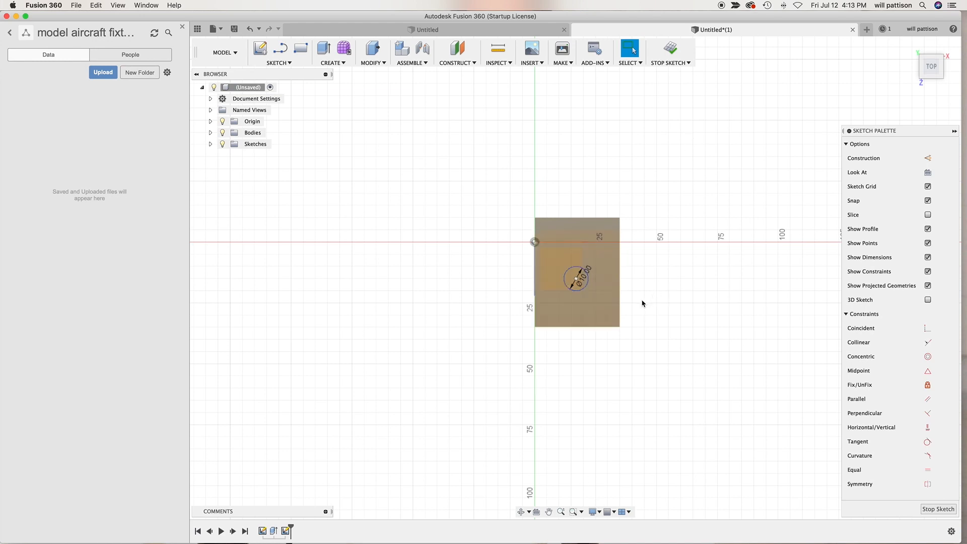
Dimension the circle's centre 15 mm from the free end edge of the base leg.
key("d")
left_click(576, 279)
left_click(587, 327)
left_click(648, 305)
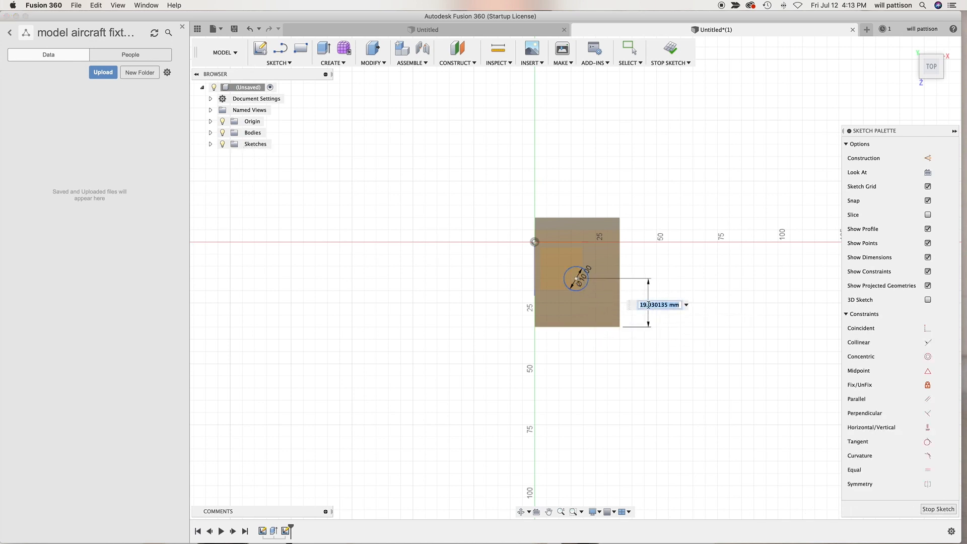
type("15")
key("Return")
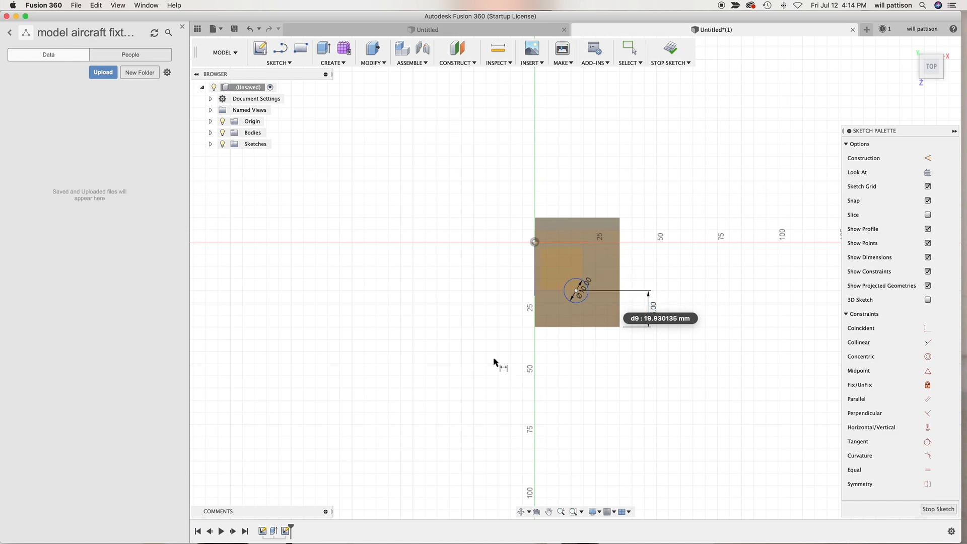
Dimension the circle's centre 17.5 mm from the base leg's long side edge and finish the sketch.
left_click(577, 291)
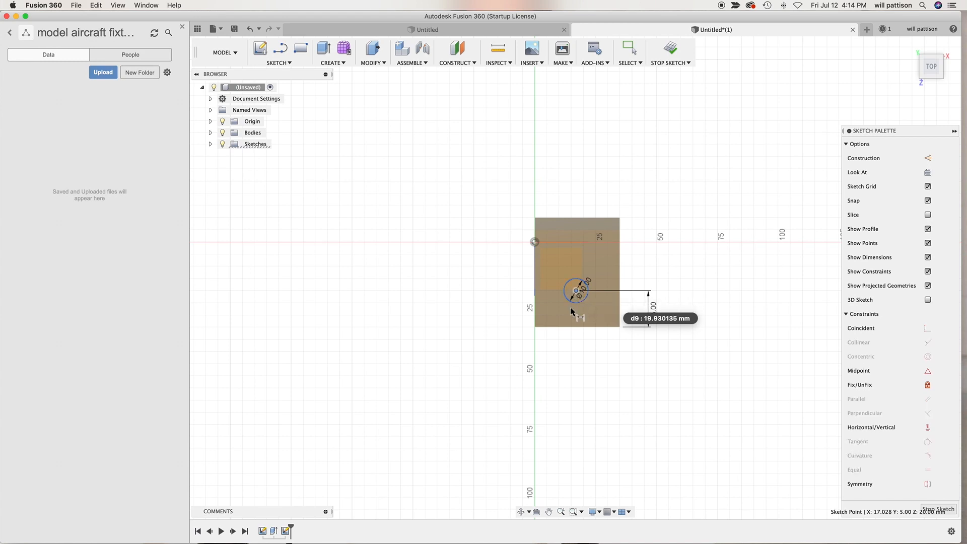
left_click(619, 308)
left_click(592, 372)
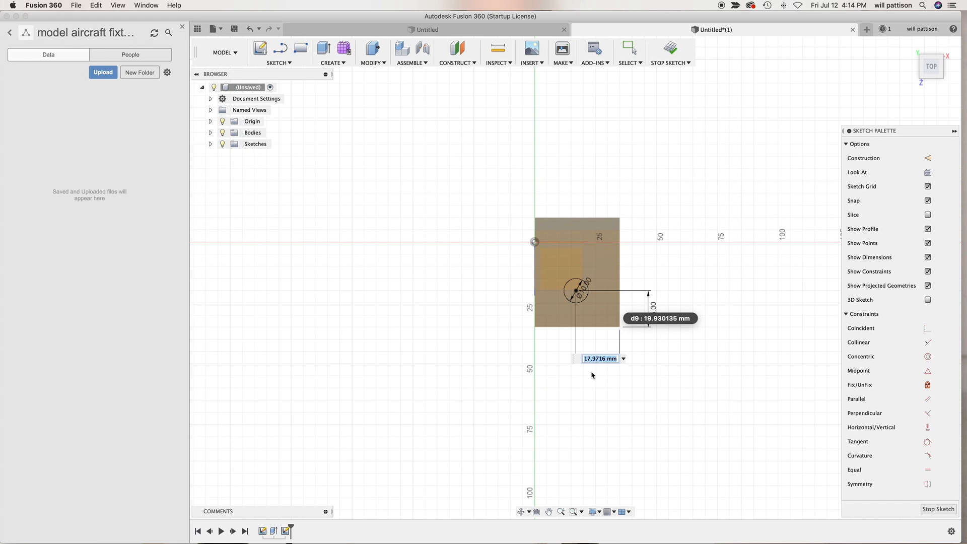
type("17.5")
key("Return")
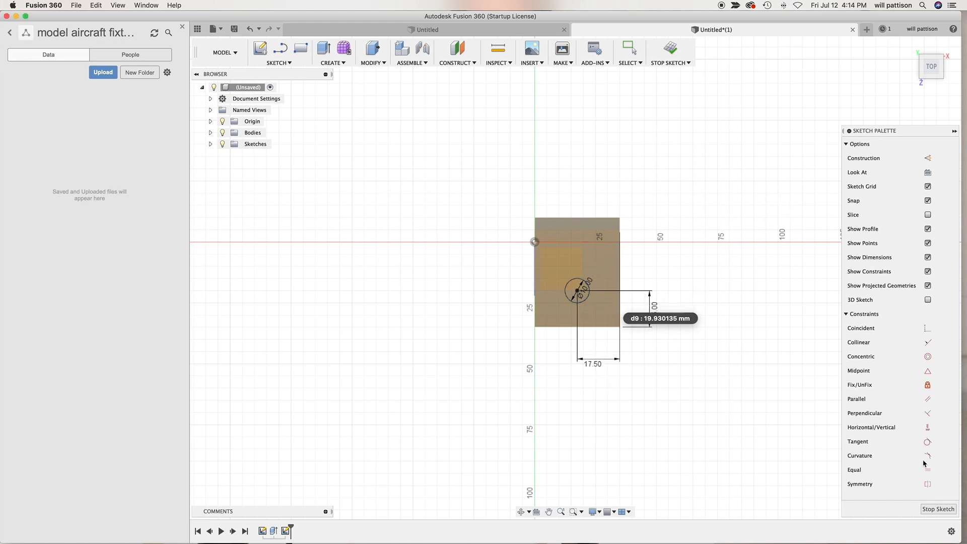
left_click(937, 509)
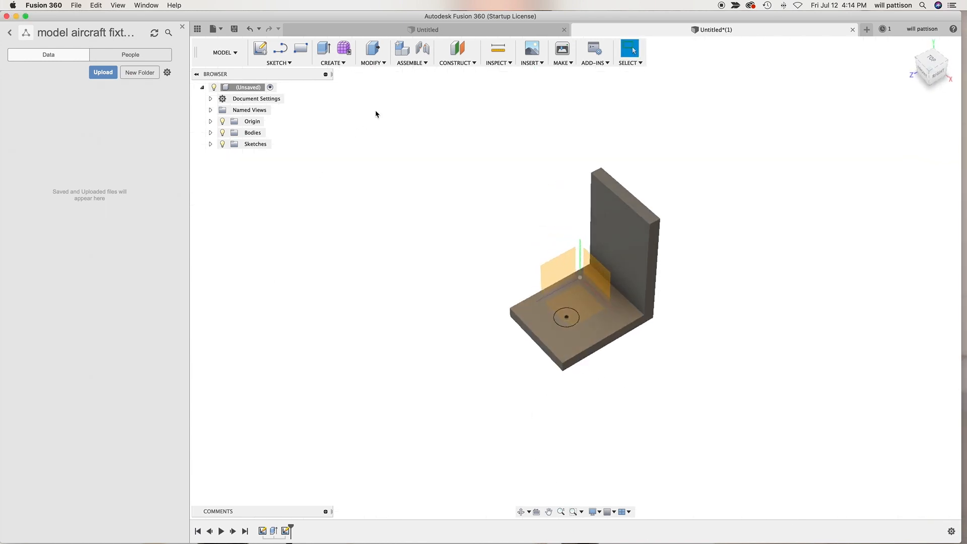
Extrude the circle as a cut with a distance of -20 mm down through the base leg.
left_click(342, 65)
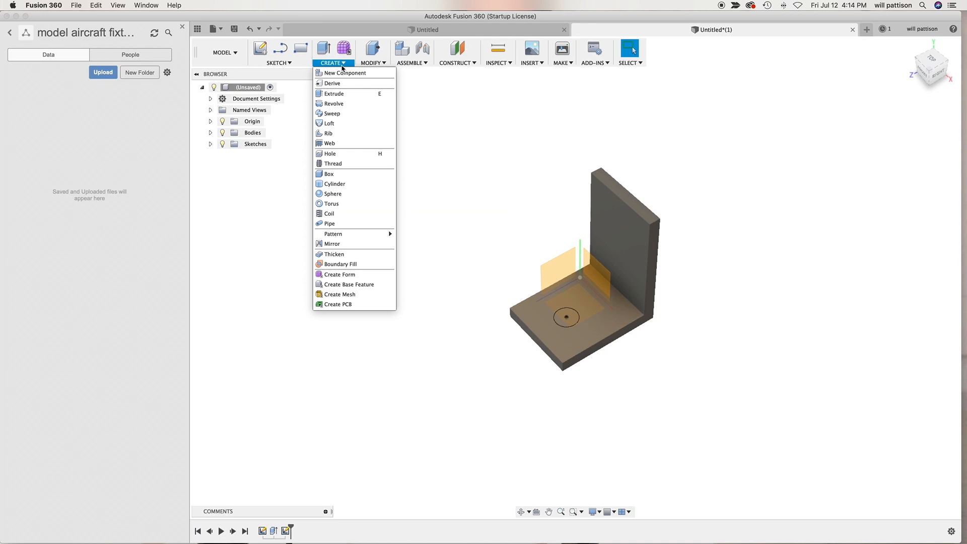
left_click(344, 95)
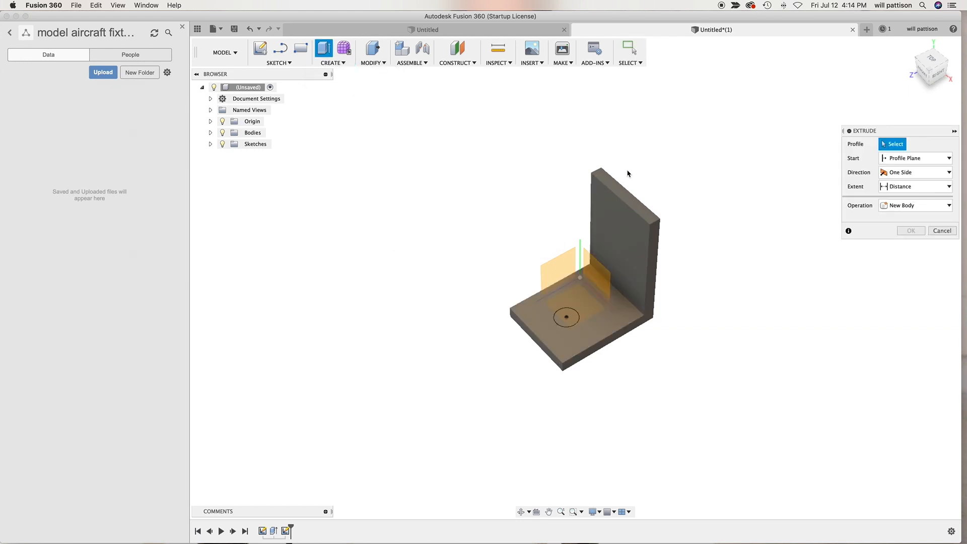
left_click(567, 317)
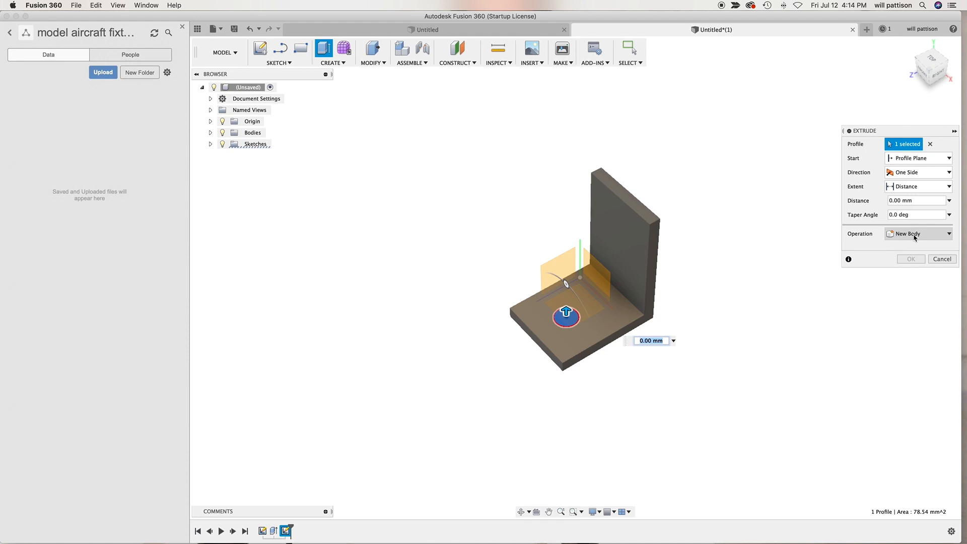
left_click(949, 235)
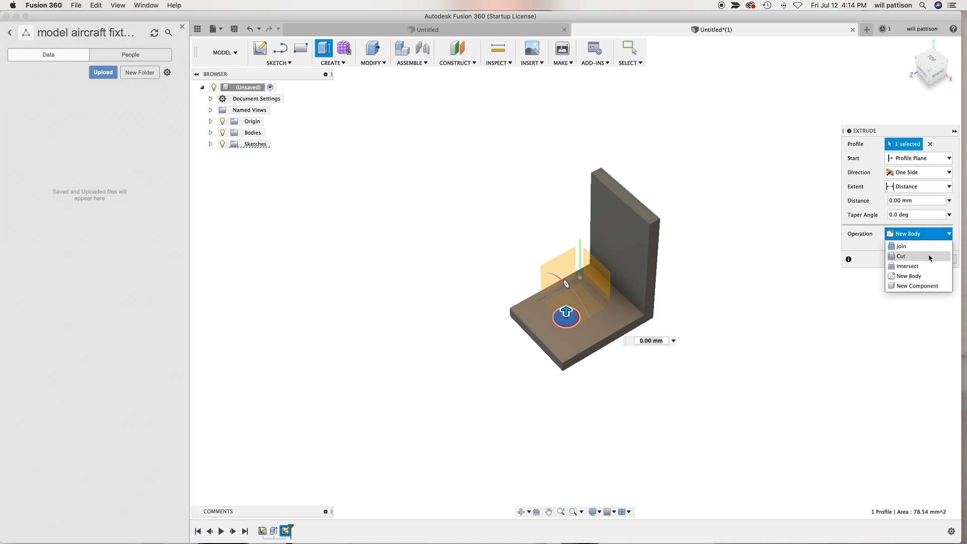
left_click(929, 256)
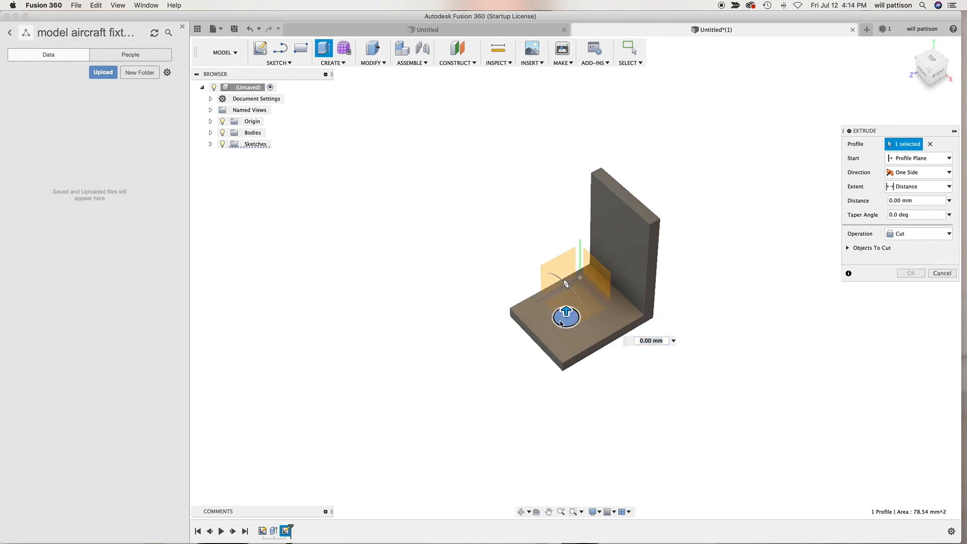
left_click_drag(562, 320, 566, 342)
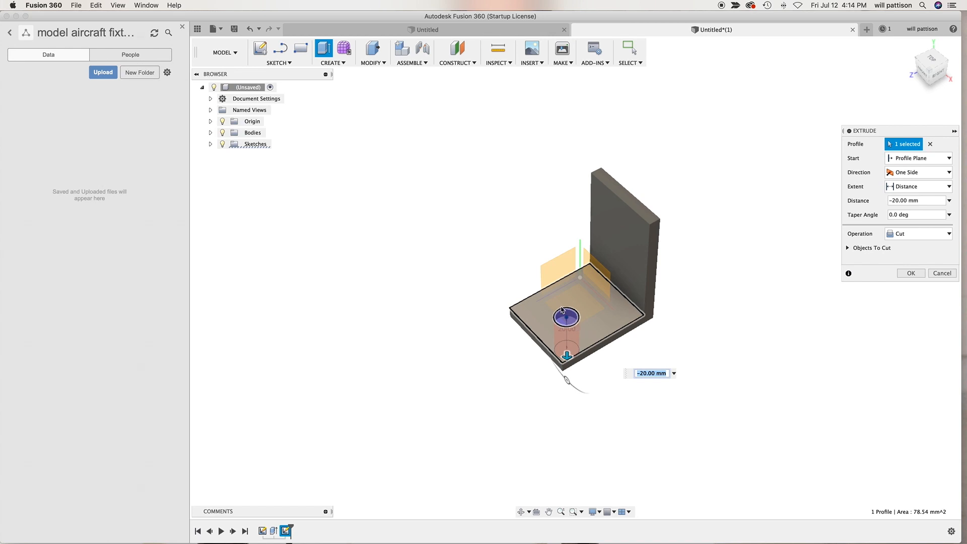
left_click(910, 273)
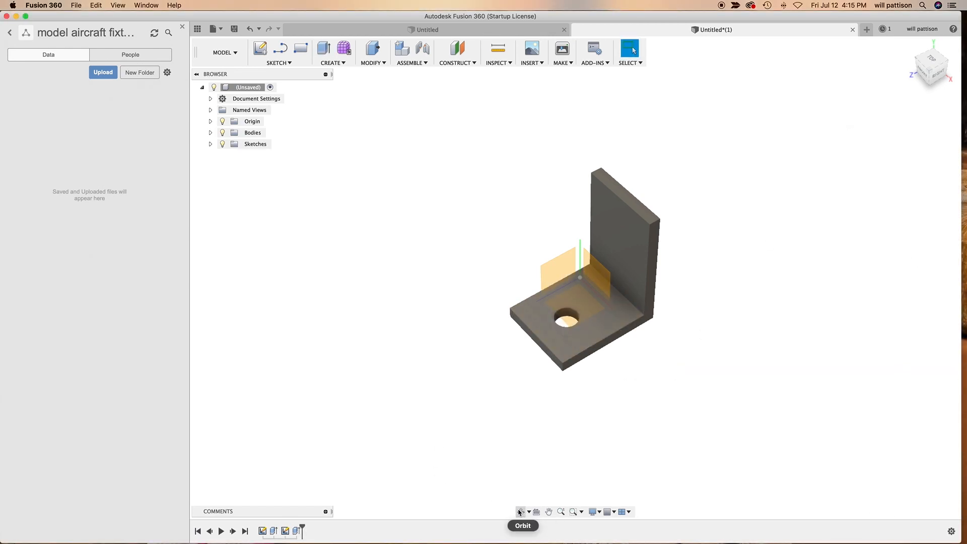
Apply a fillet with a 2 mm radius to the inner corner edge between the base and upright legs.
left_click(521, 512)
left_click_drag(587, 410, 567, 409)
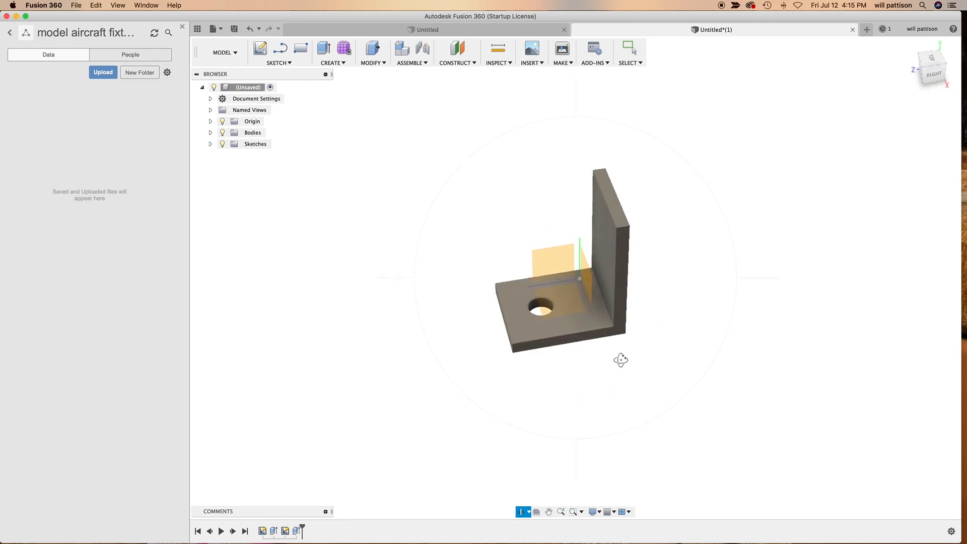
left_click_drag(606, 382, 579, 403)
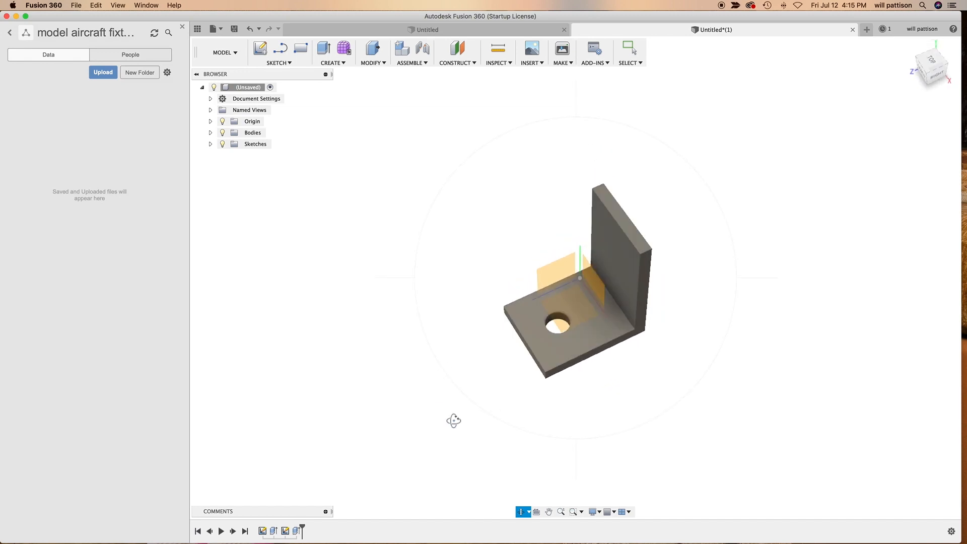
key("Escape")
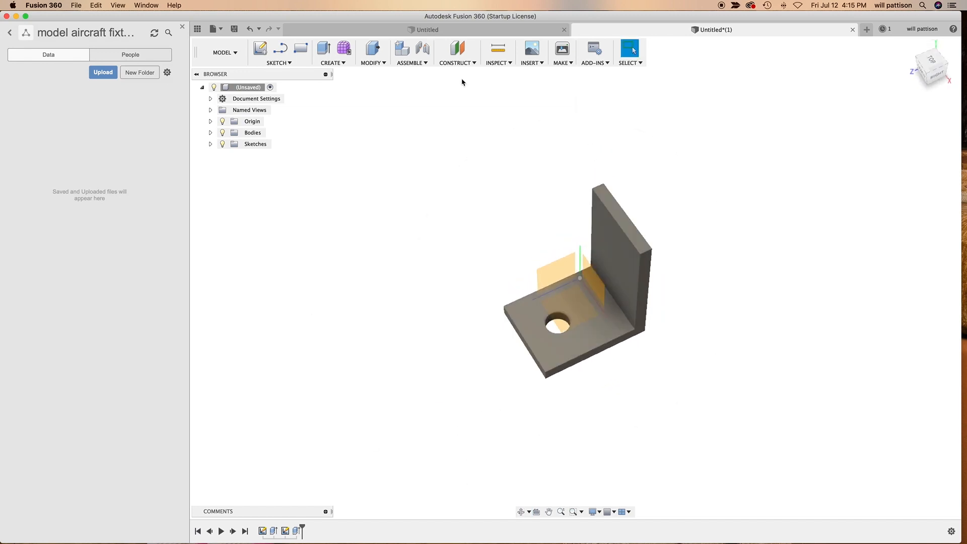
left_click(383, 64)
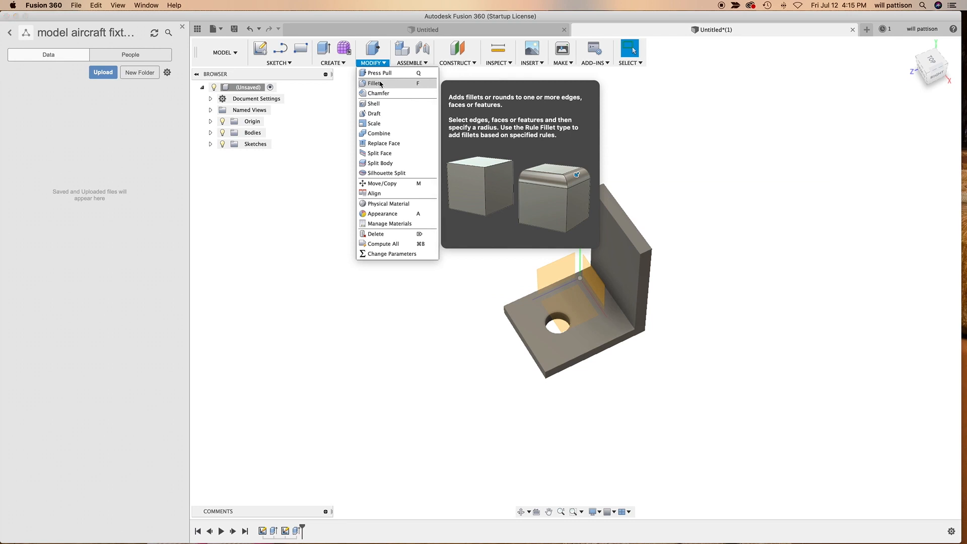
left_click(380, 83)
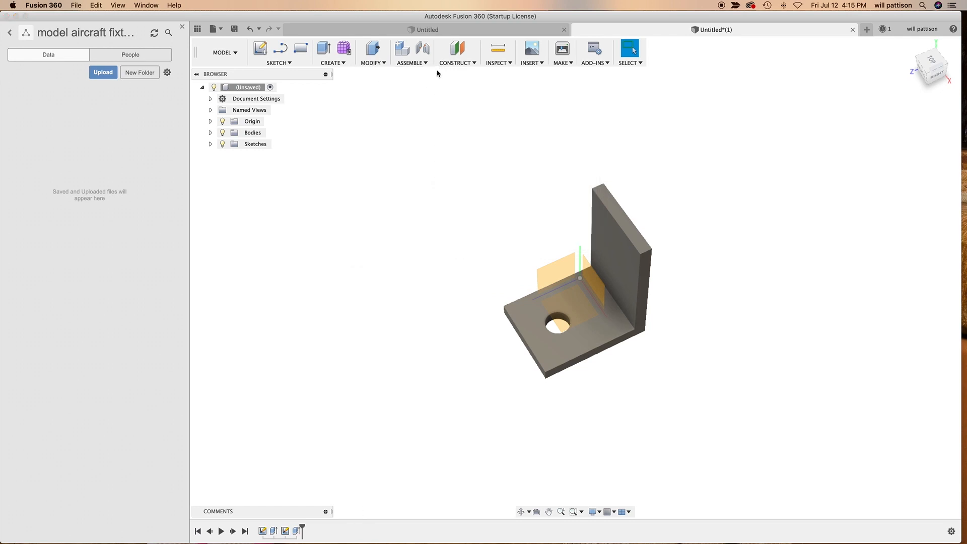
left_click(619, 304)
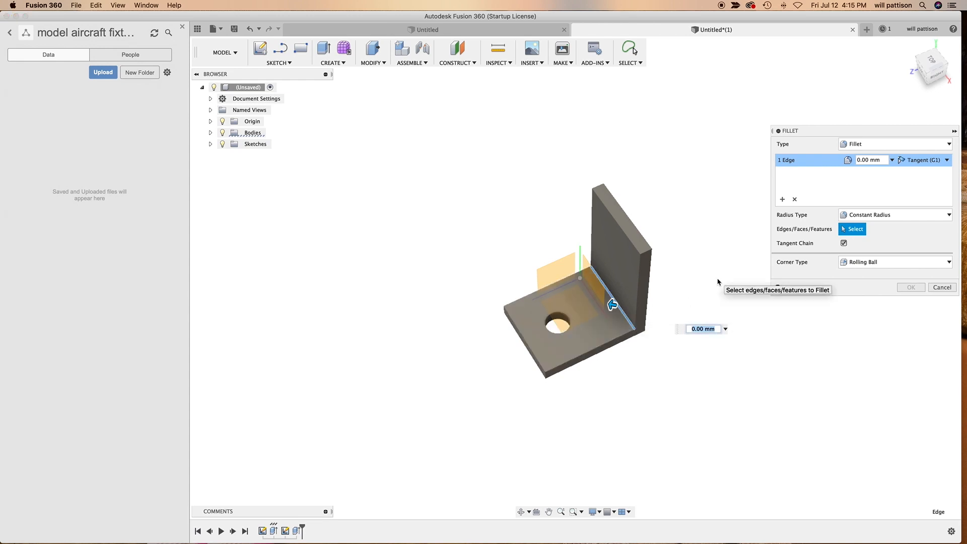
type("2")
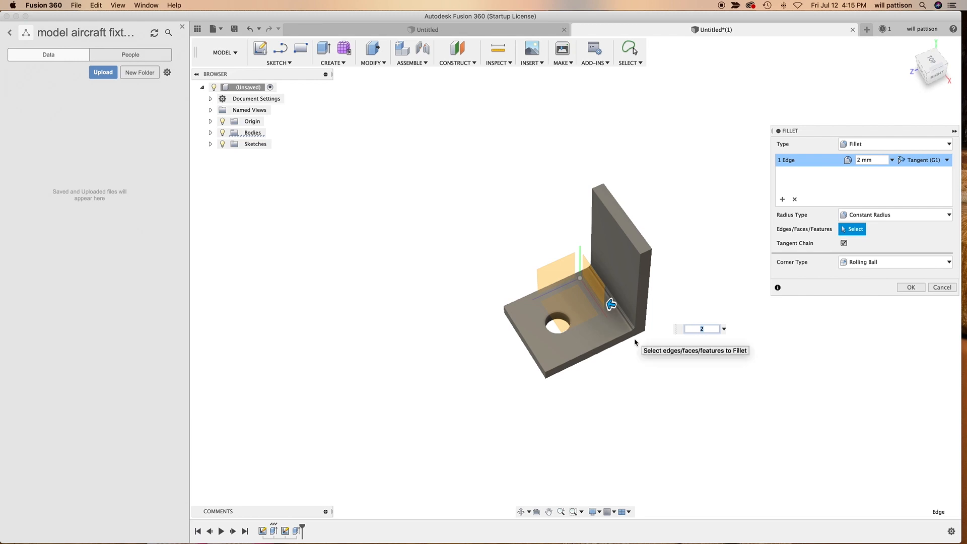
Set the inner corner fillet's radius to 5 mm and complete the fillet.
left_click(522, 512)
left_click_drag(574, 384, 651, 247)
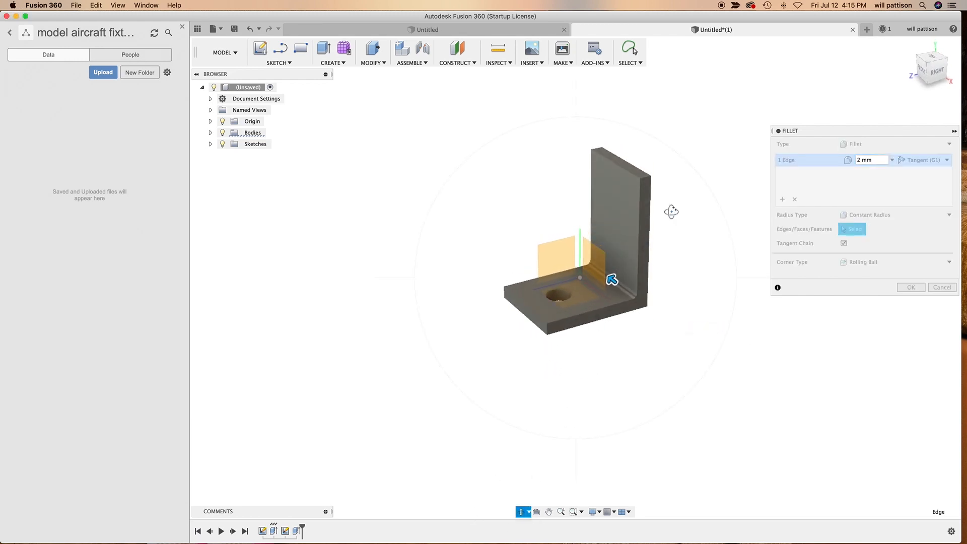
key("Escape")
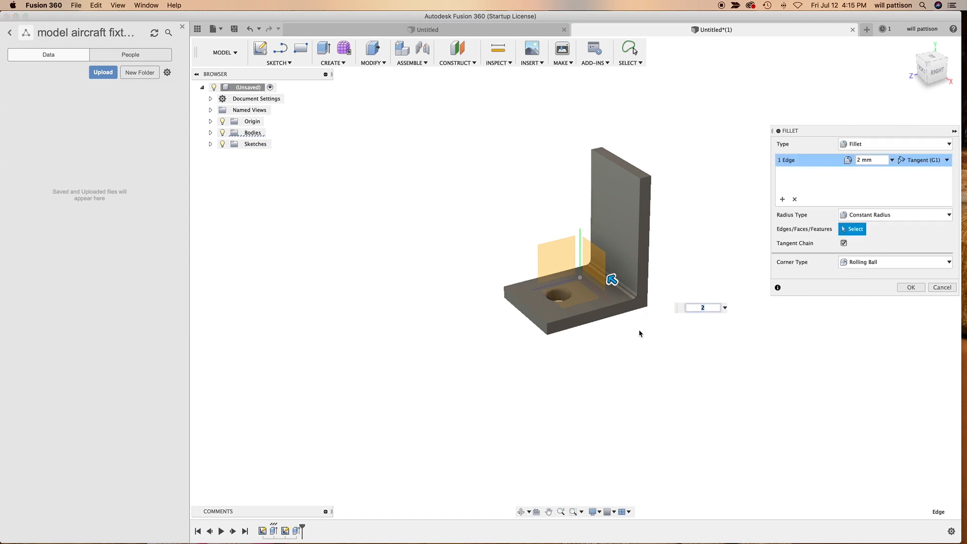
left_click(709, 308)
double_click(708, 308)
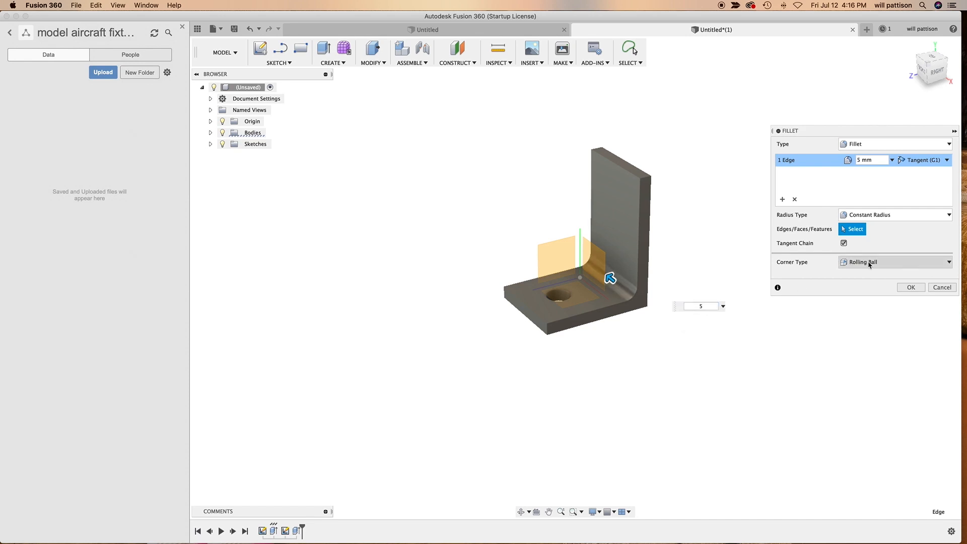
left_click(910, 288)
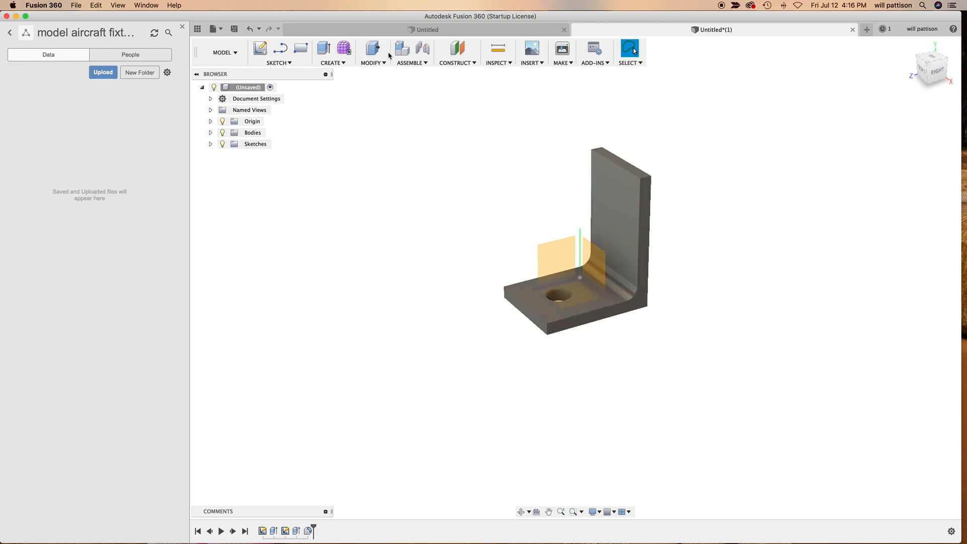
Fillet the four outer corner edges at the free ends of the base and upright legs with a 3 mm radius.
key("f")
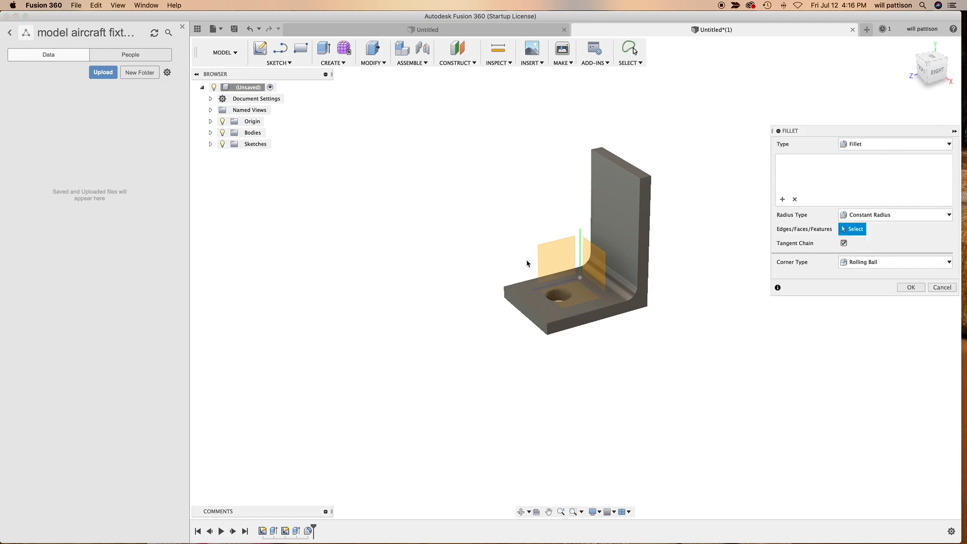
left_click(505, 300)
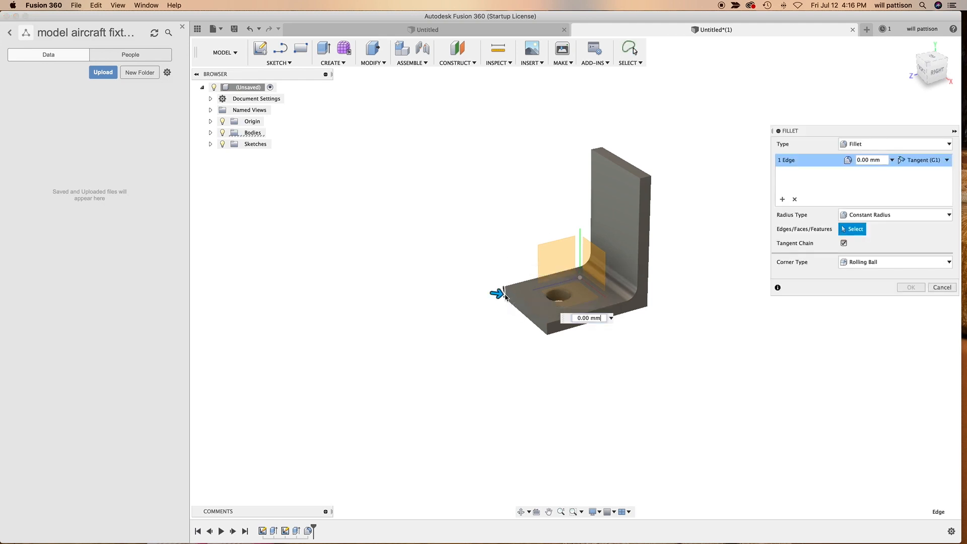
left_click(547, 329)
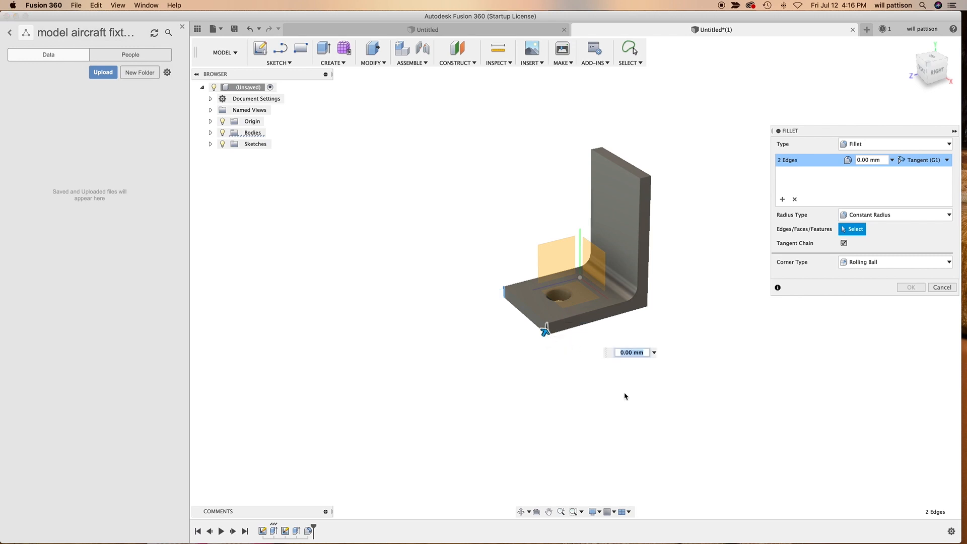
left_click(646, 178)
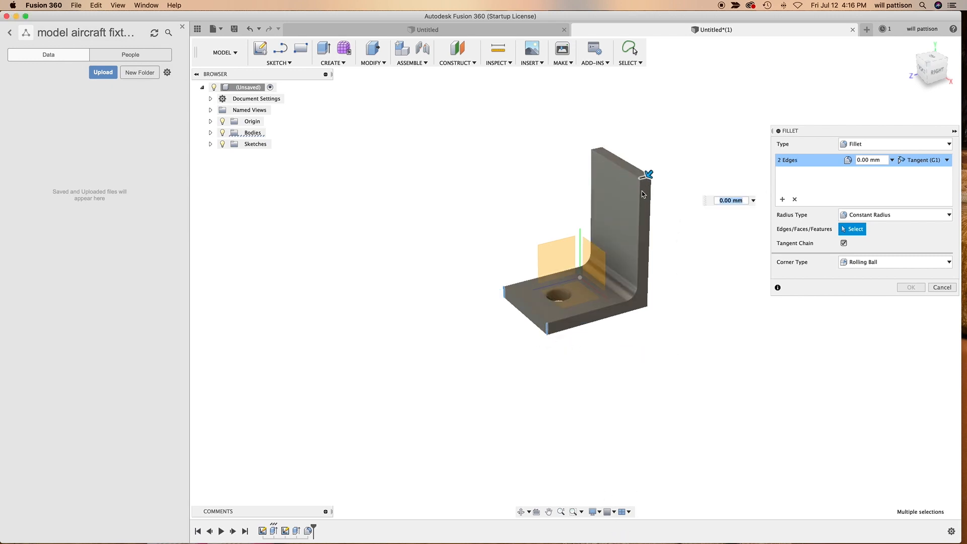
left_click(599, 149)
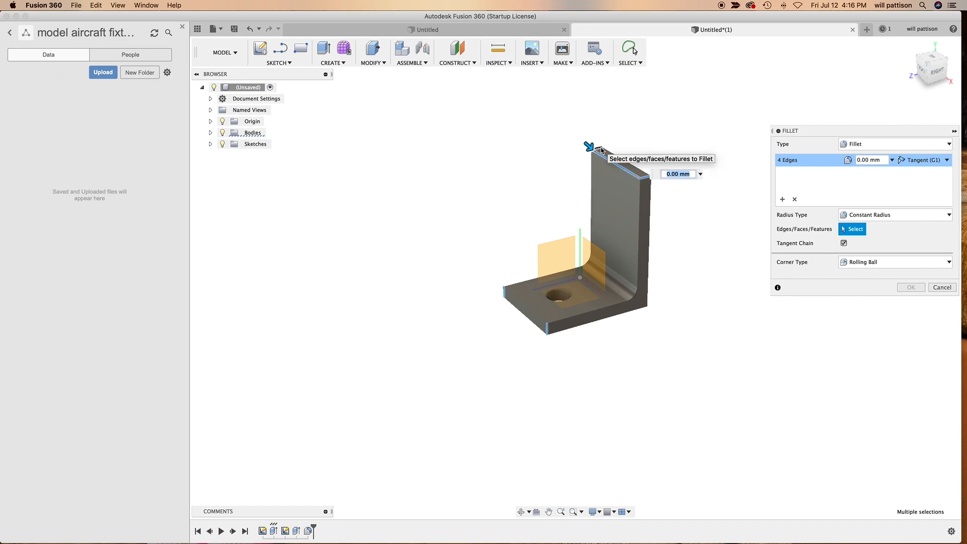
left_click(601, 148)
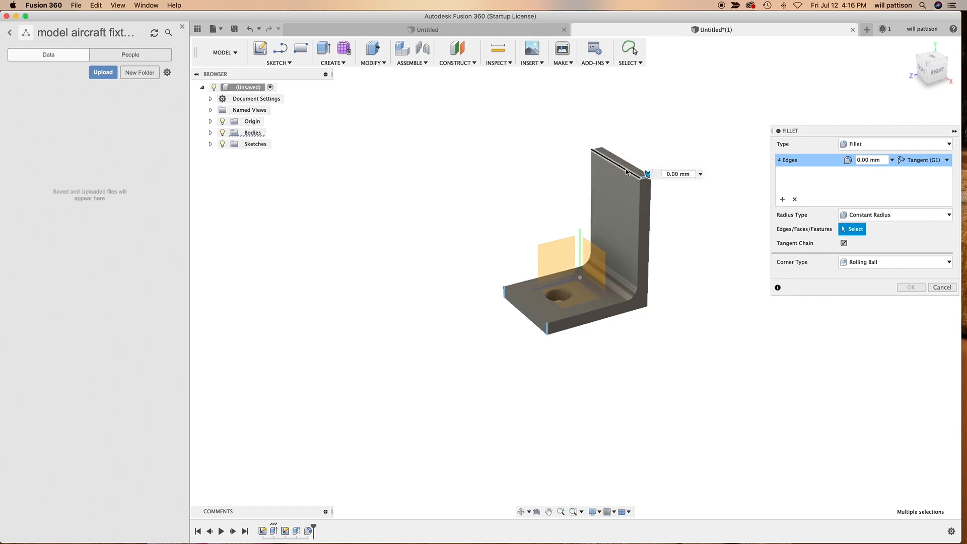
left_click(597, 149)
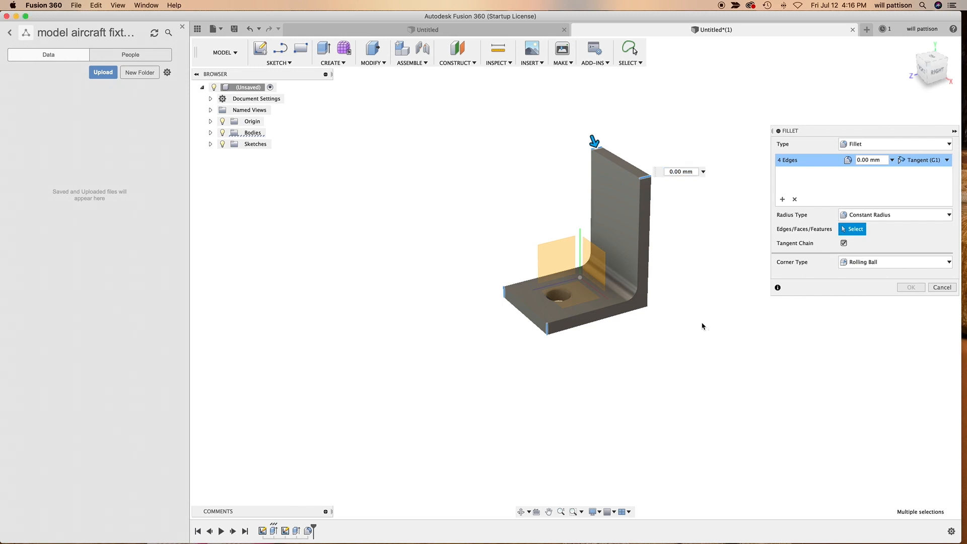
type("3")
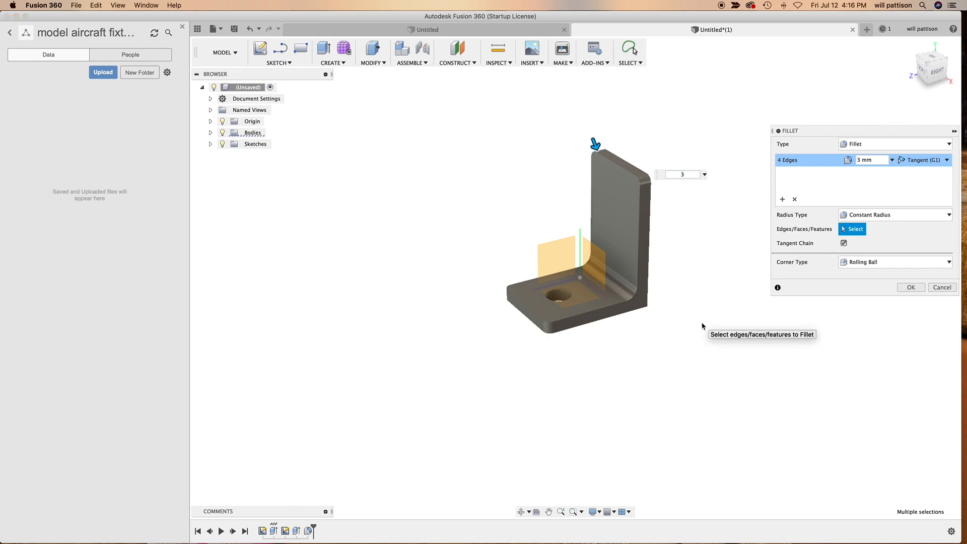
key("Return")
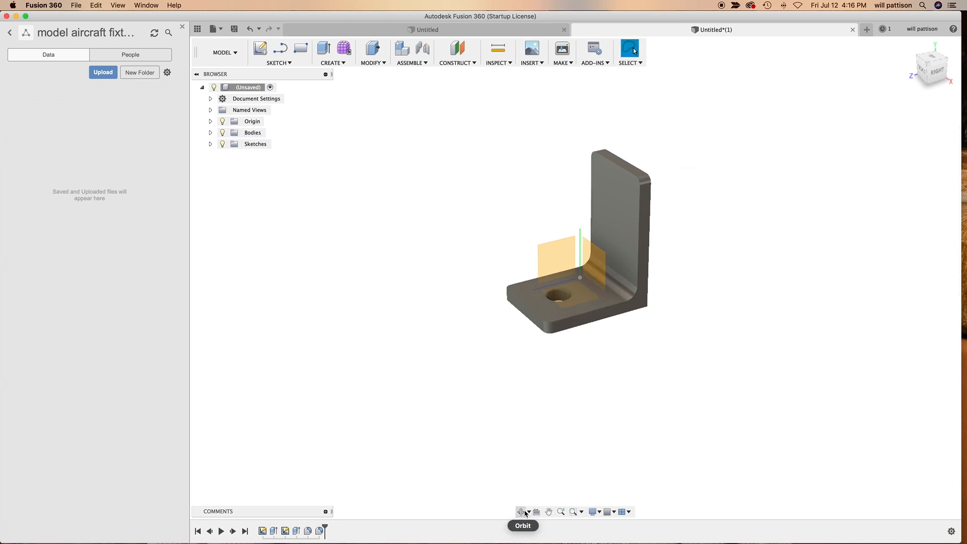
Create a new sketch on the inner face of the bracket's upright leg.
left_click(521, 513)
left_click_drag(556, 316, 591, 314)
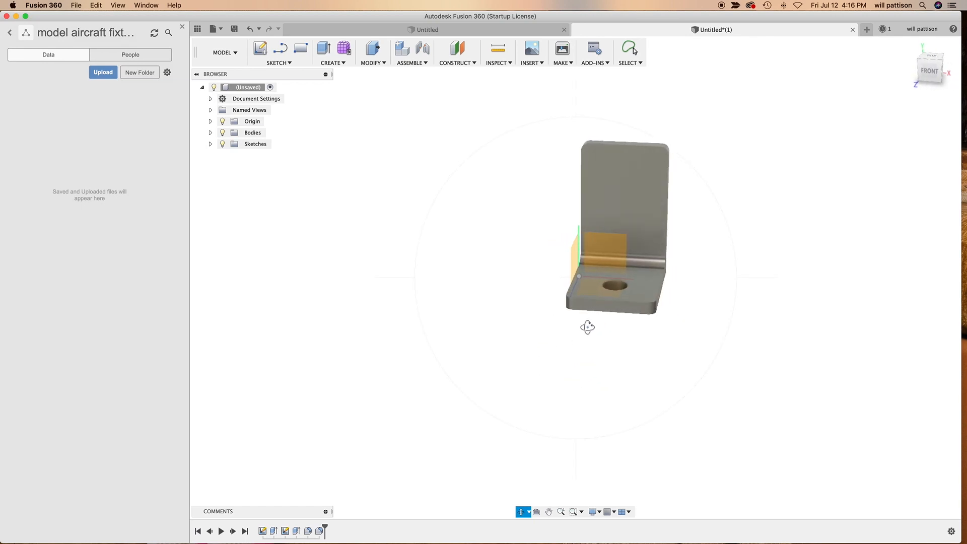
left_click_drag(632, 288, 609, 322)
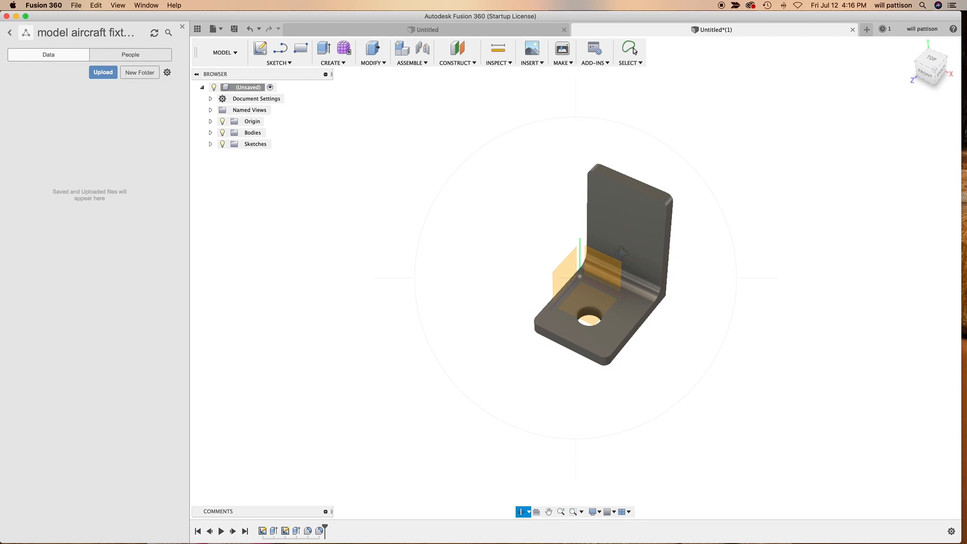
key("Escape")
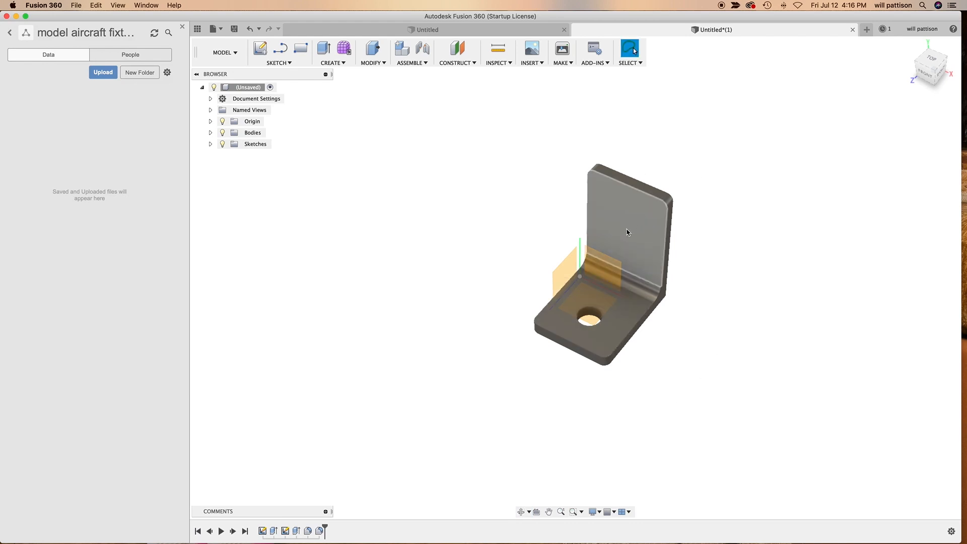
left_click(278, 62)
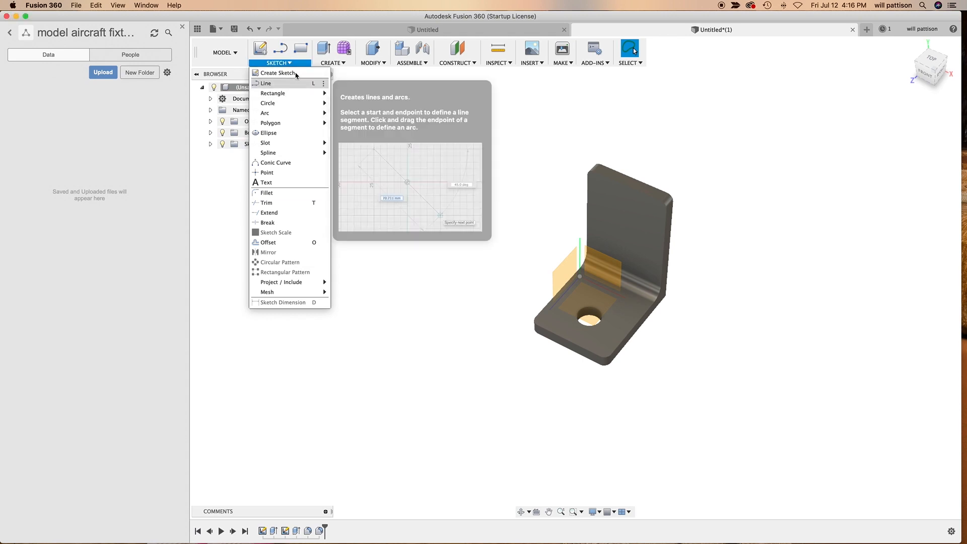
left_click(296, 74)
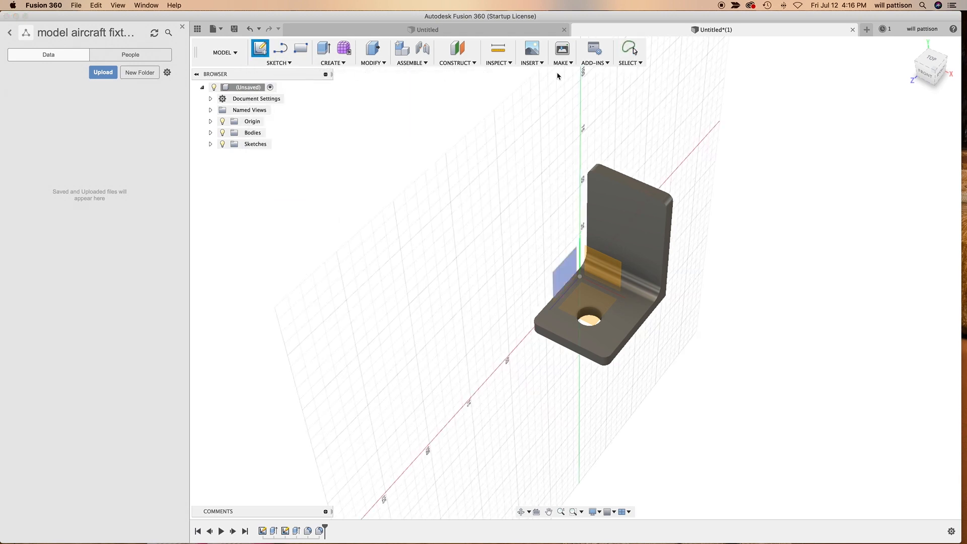
left_click(627, 229)
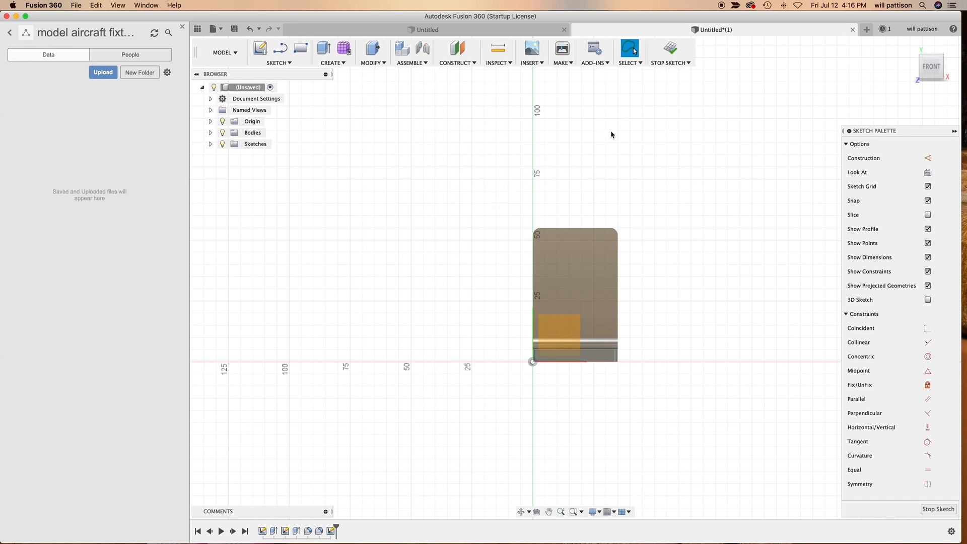
left_click(561, 512)
mouse_move(483, 187)
left_mouse_down()
mouse_move(531, 231)
mouse_move(550, 229)
left_mouse_up()
key("Escape")
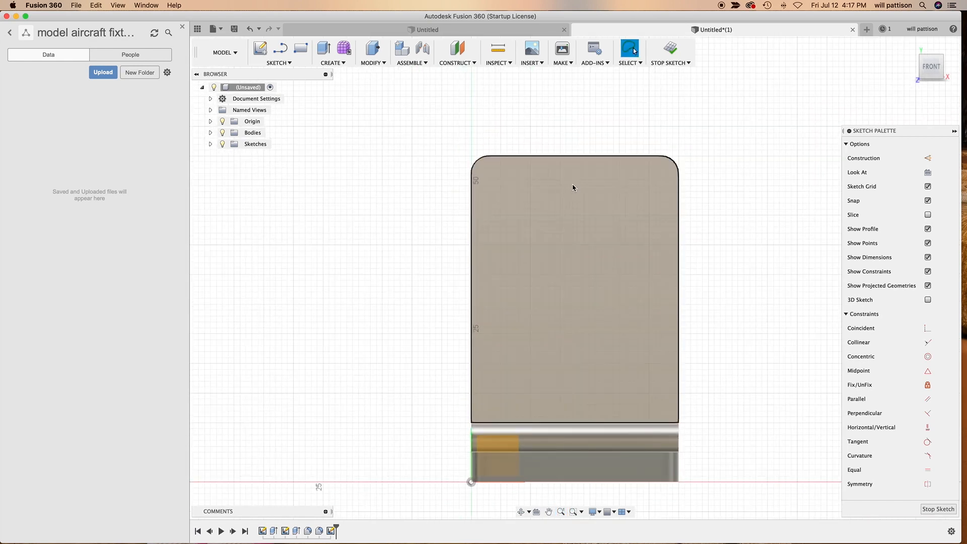
key("r")
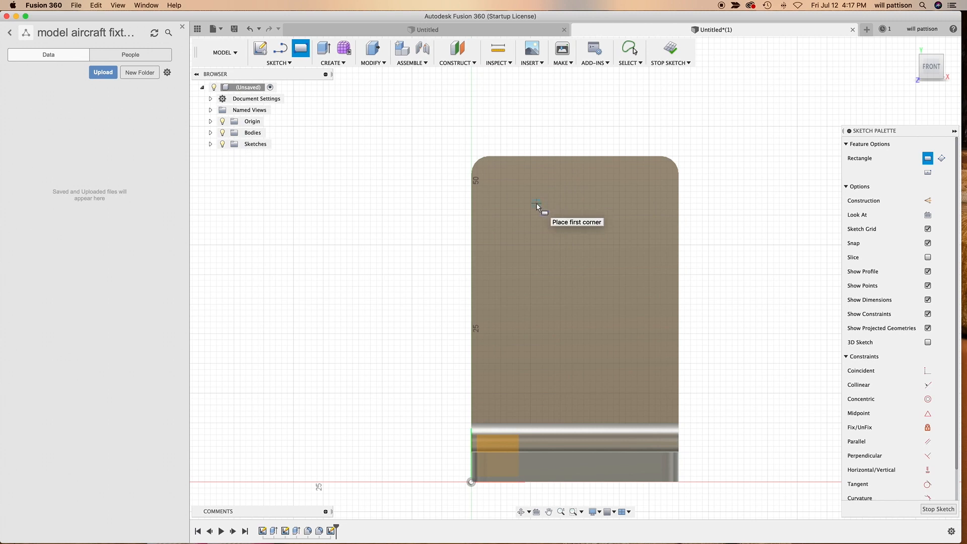
left_click(537, 204)
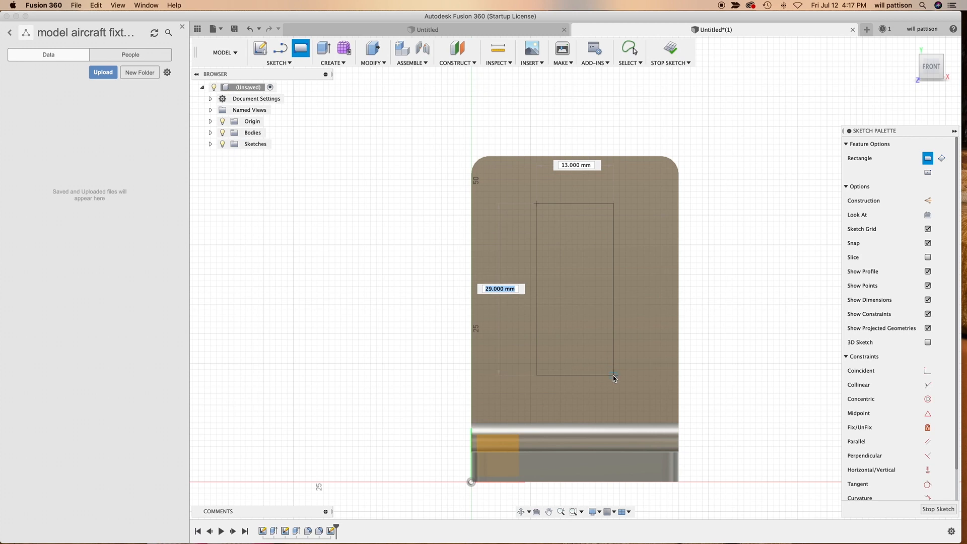
key("Tab")
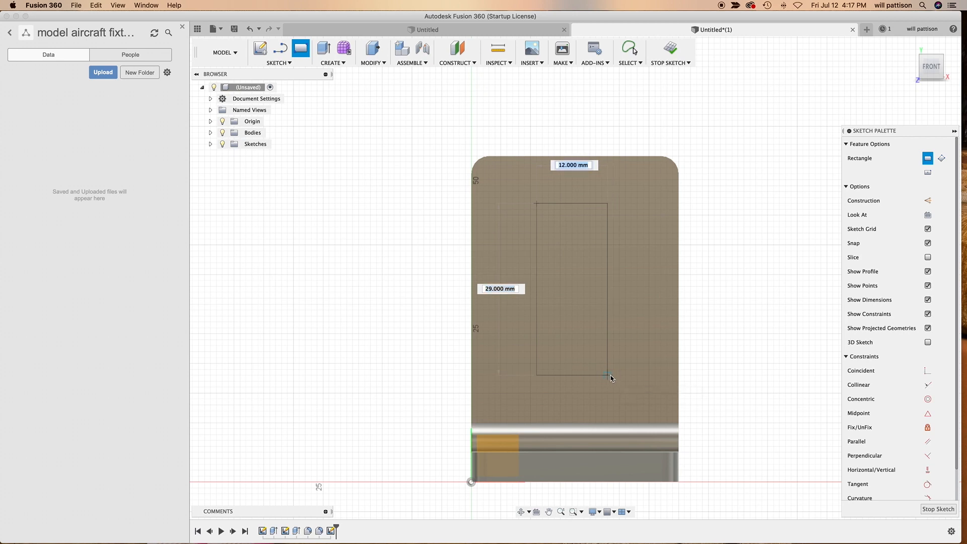
key("Escape")
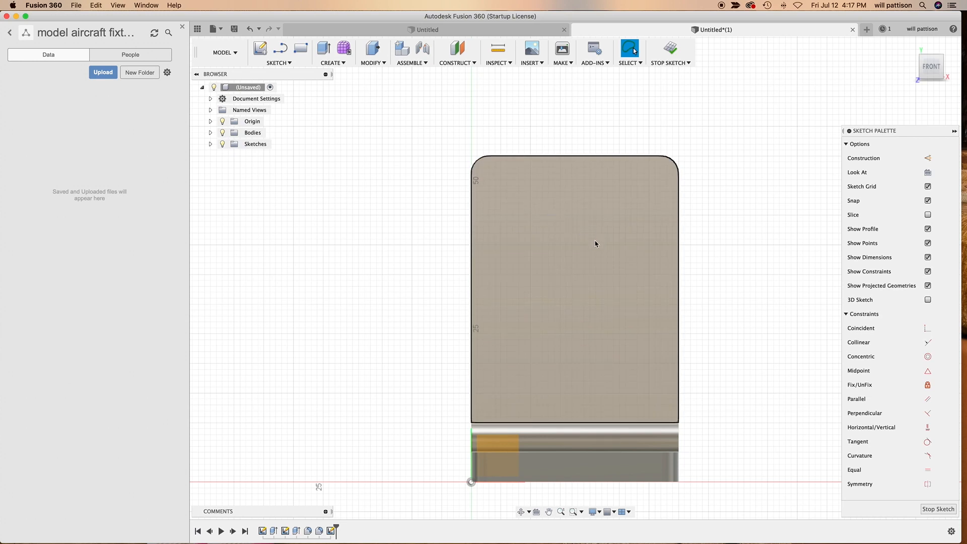
Sketch a tall vertical rectangle about 10 mm wide near the middle of the upright leg's face.
key("r")
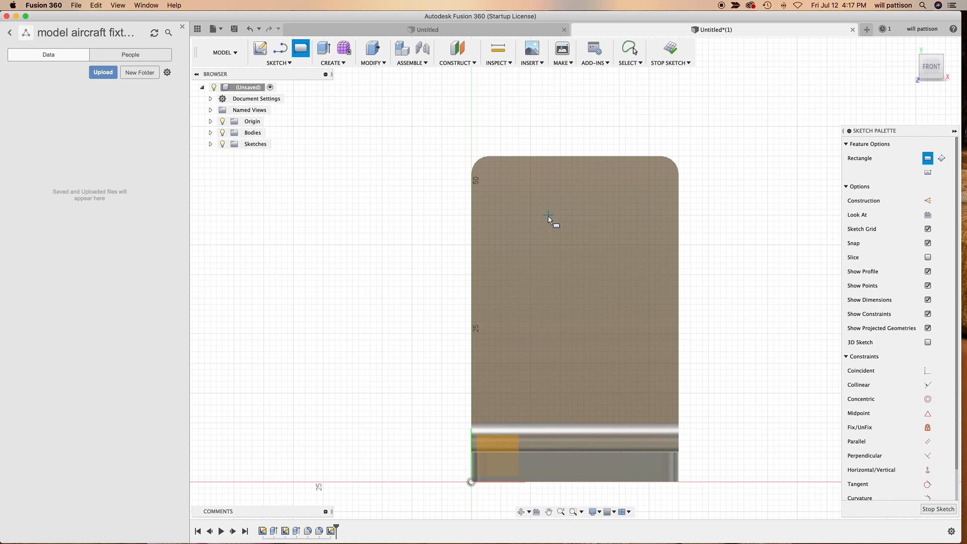
left_click(542, 215)
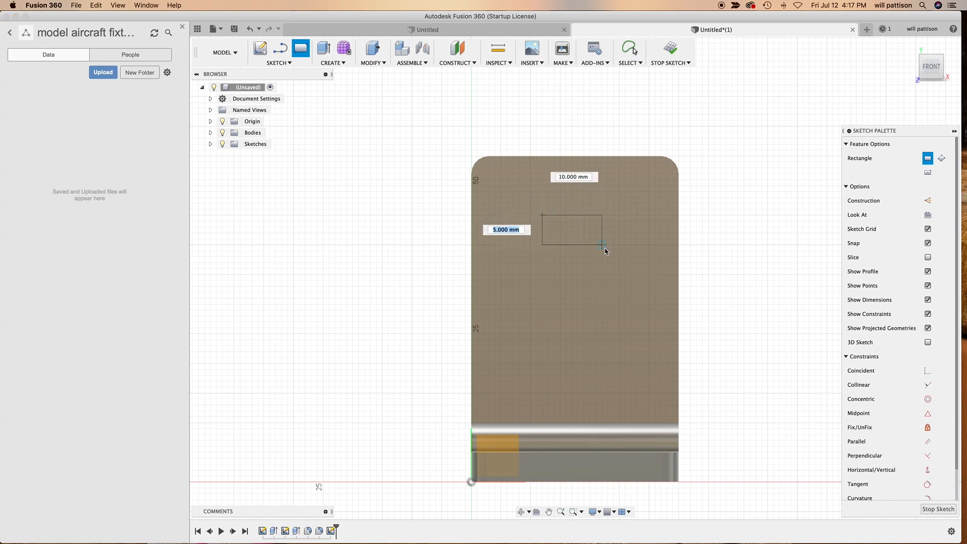
left_click(604, 356)
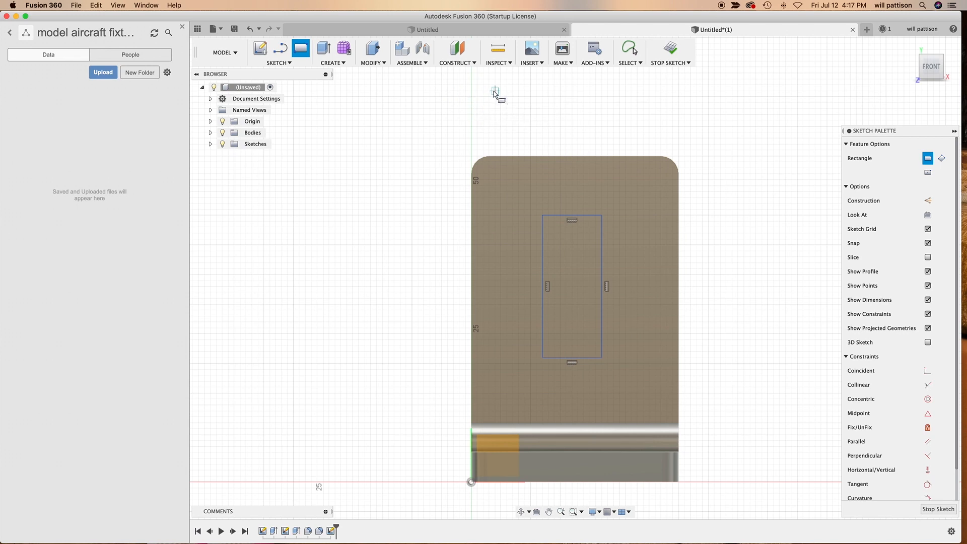
Draw a 180-degree center point arc above the rectangle, centred on its top edge's midpoint and spanning both upper corners.
left_click(292, 64)
mouse_move(283, 114)
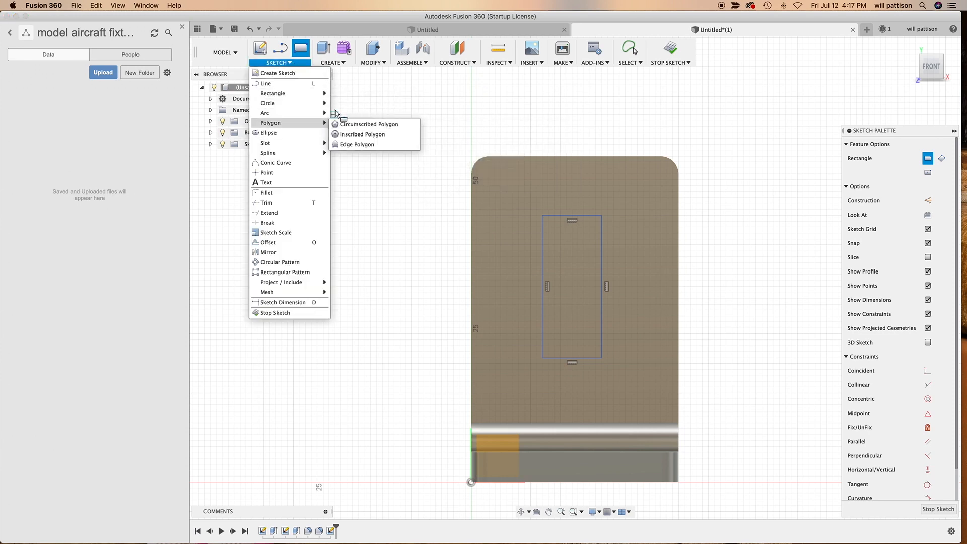
mouse_move(321, 118)
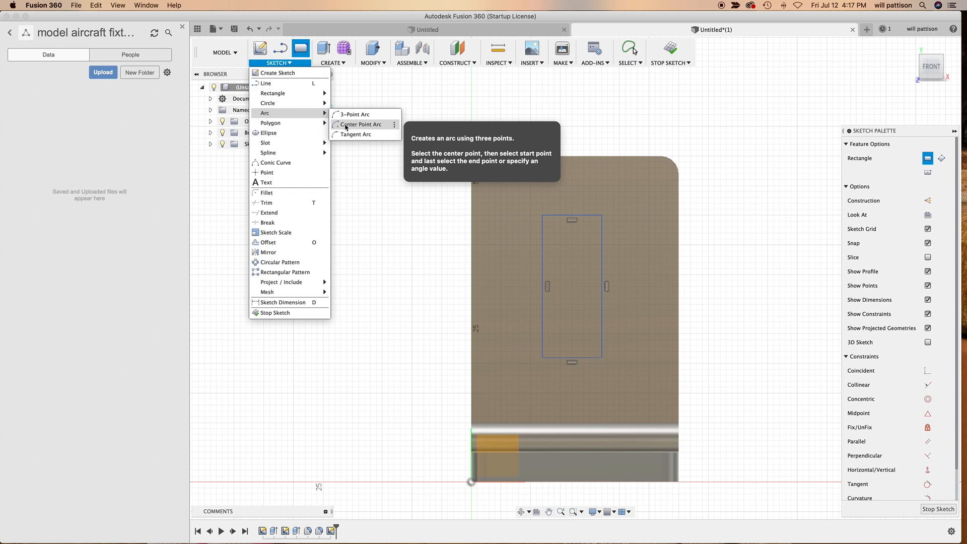
left_click(346, 126)
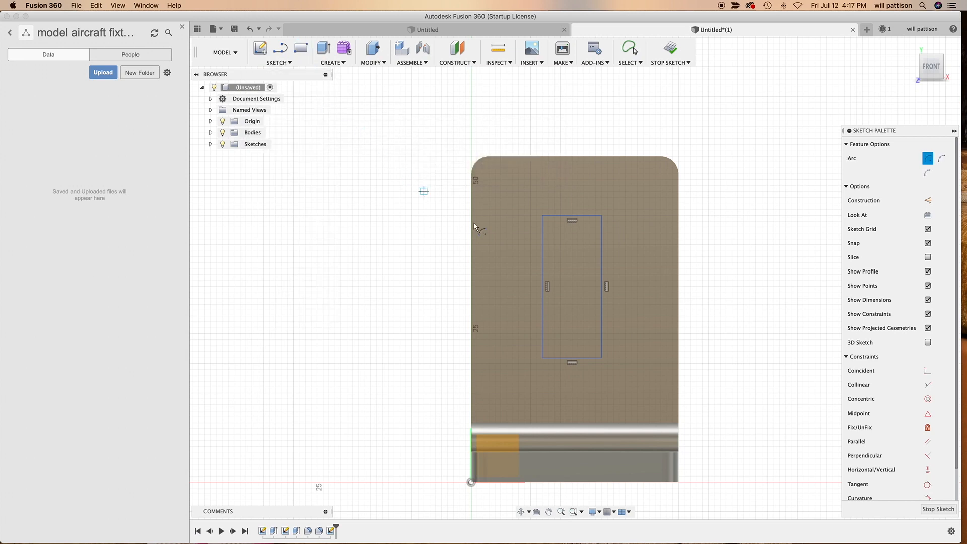
left_click(571, 219)
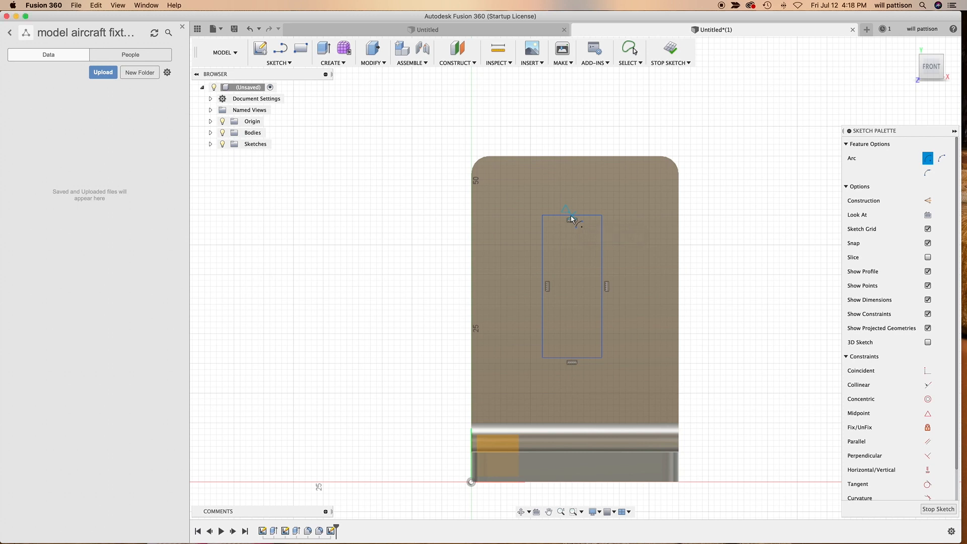
left_click(542, 217)
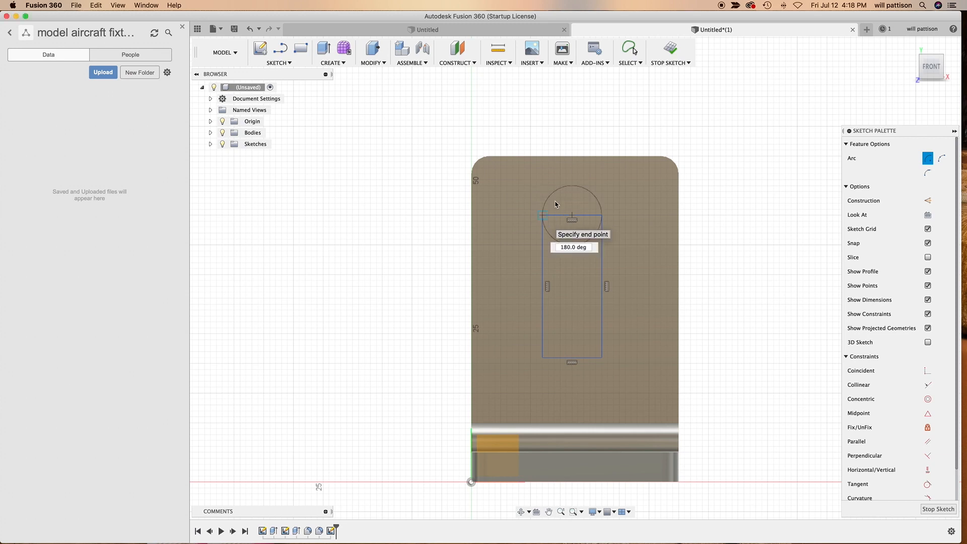
left_click(601, 218)
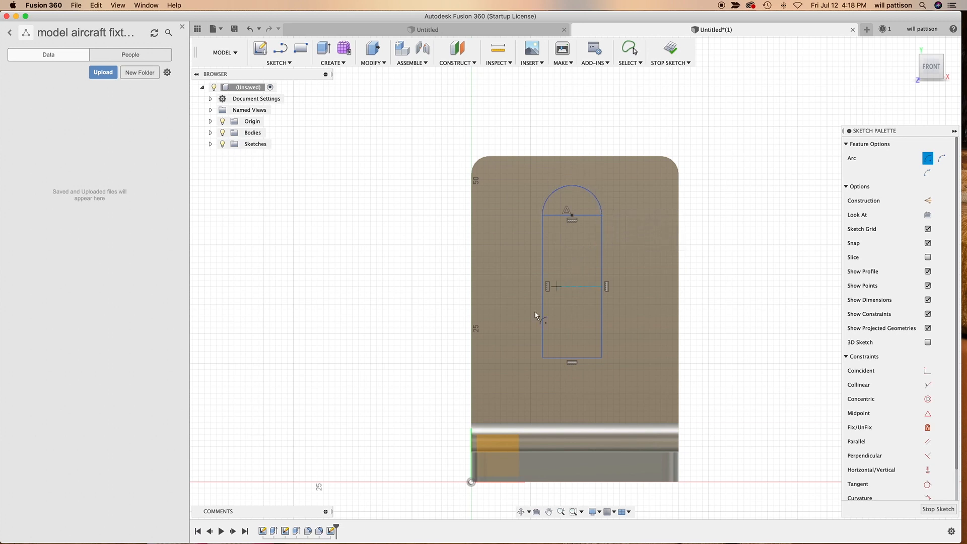
Draw a matching 5 mm radius, 180-degree arc below the rectangle, centred on its bottom edge's midpoint and spanning both lower corners.
left_click(572, 358)
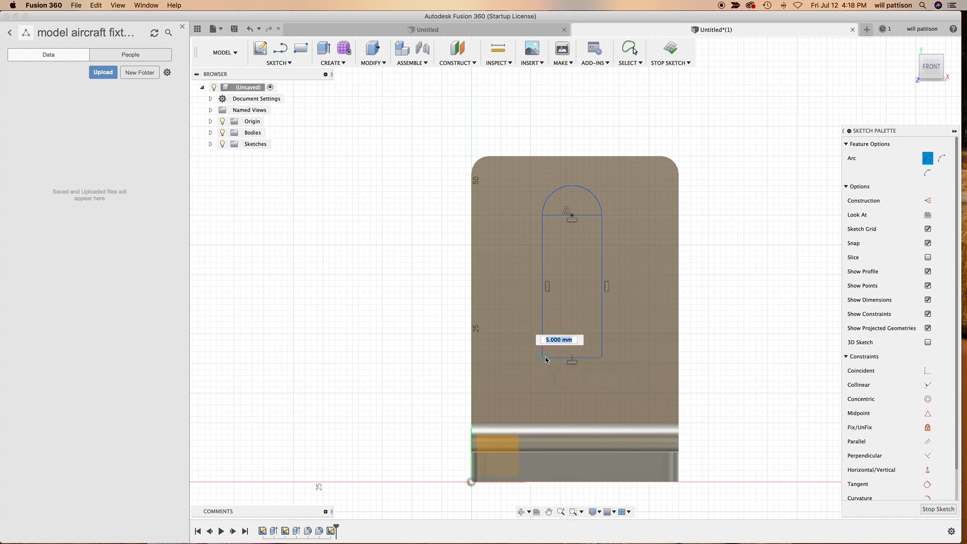
left_click(542, 358)
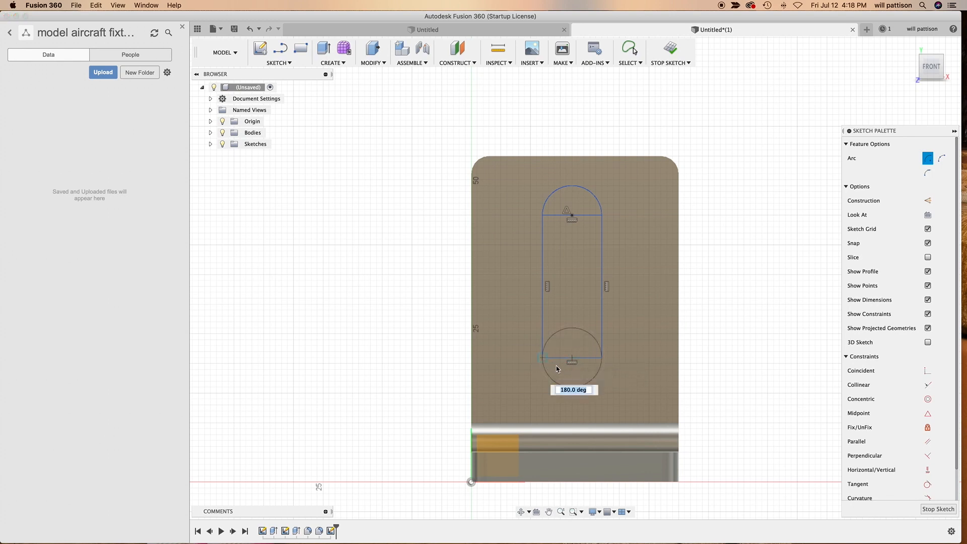
left_click(602, 359)
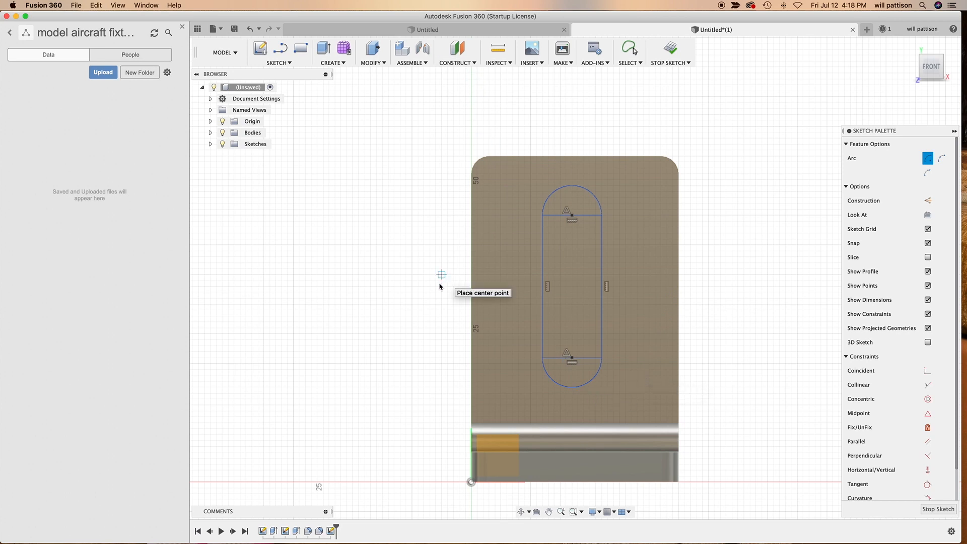
key("Escape")
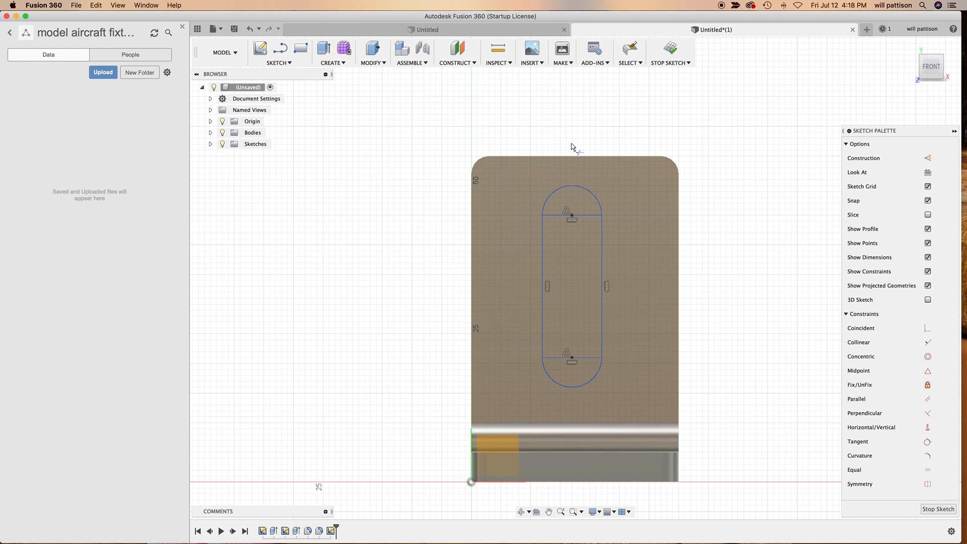
Trim away the rectangle's top and bottom lines to leave a single closed slot outline.
left_click(584, 216)
key("Delete")
left_click(595, 358)
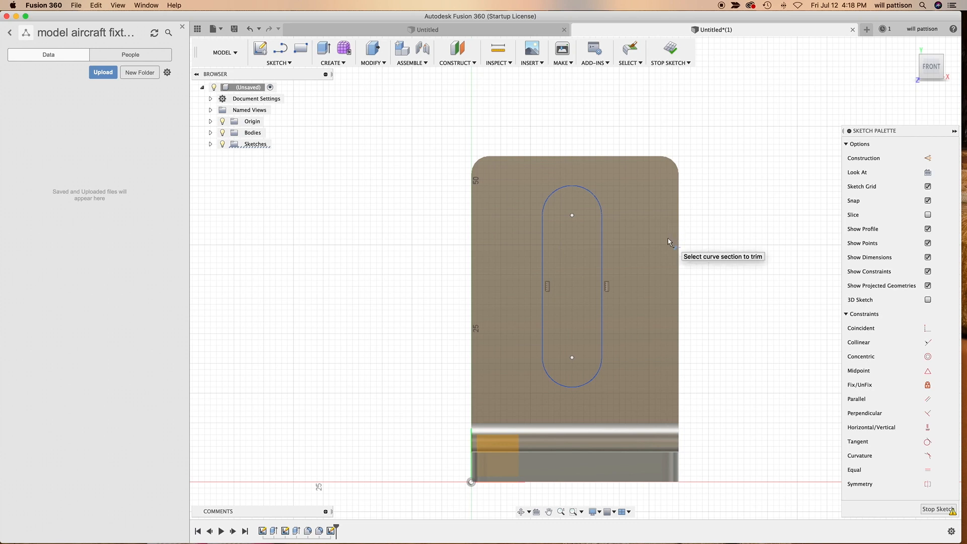
Dimension the vertical distance between the slot's two arc centres at 24 mm and the upper arc's radius at 5 mm.
key("d")
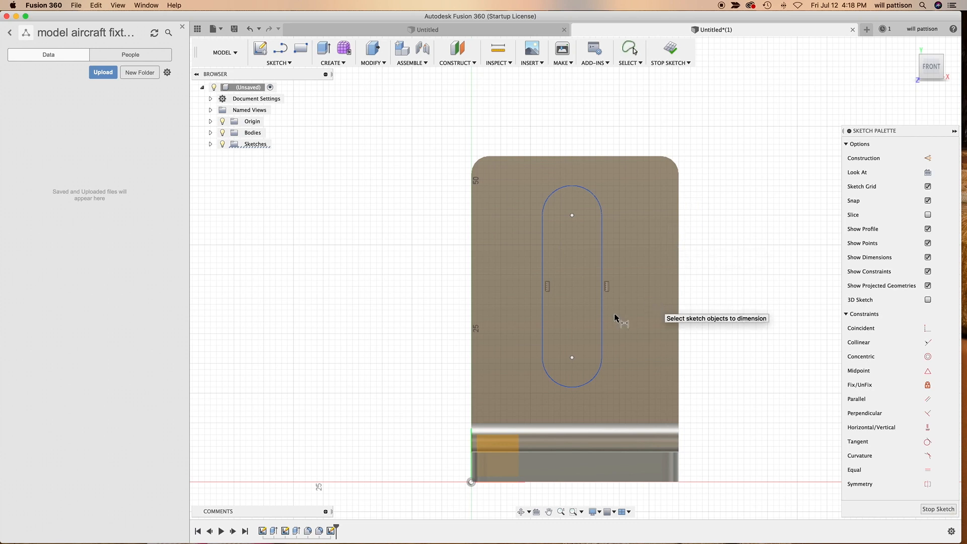
left_click(571, 215)
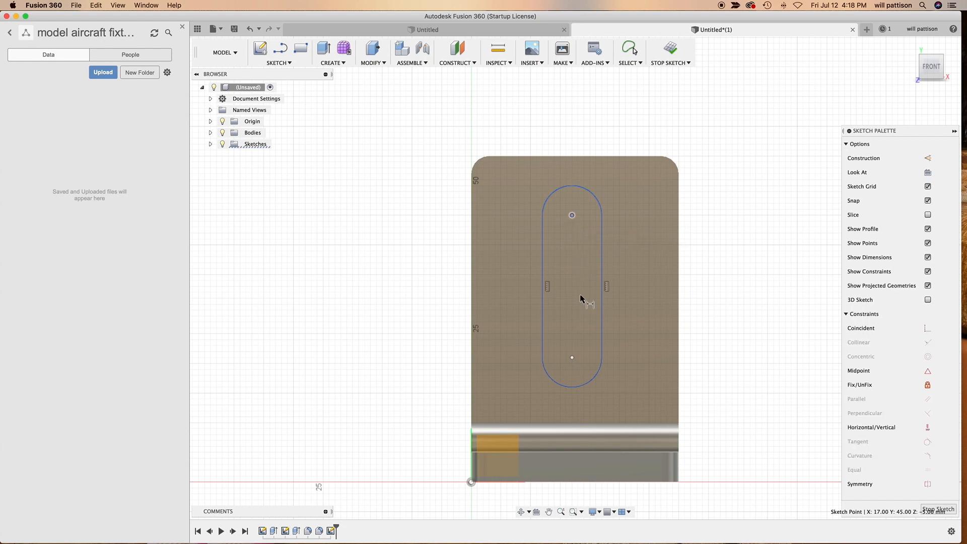
left_click(572, 358)
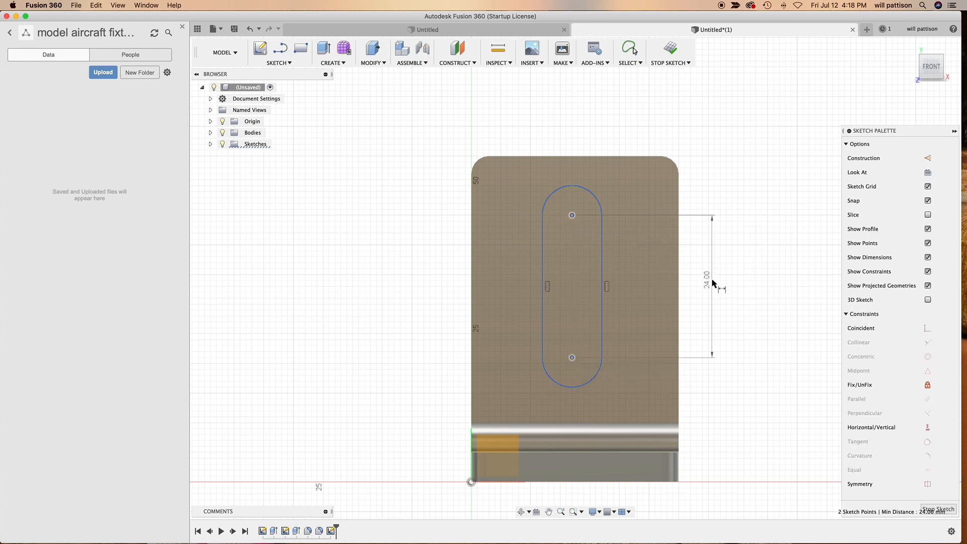
left_click(711, 282)
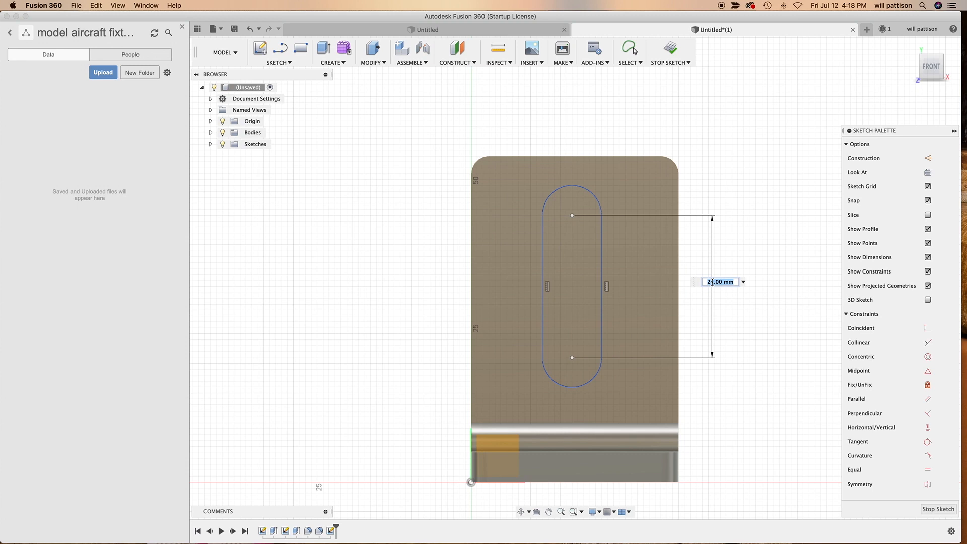
key("Return")
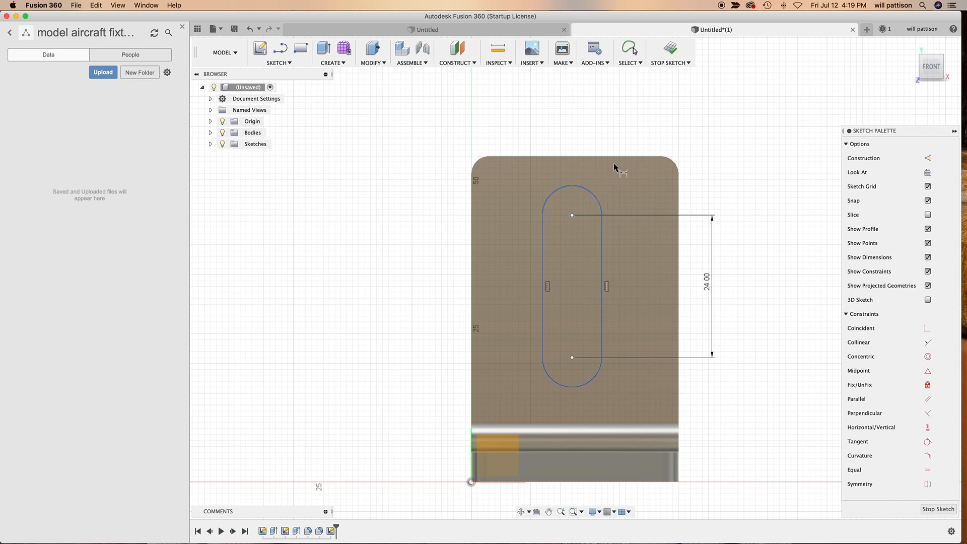
left_click(594, 193)
left_click(632, 136)
key("Return")
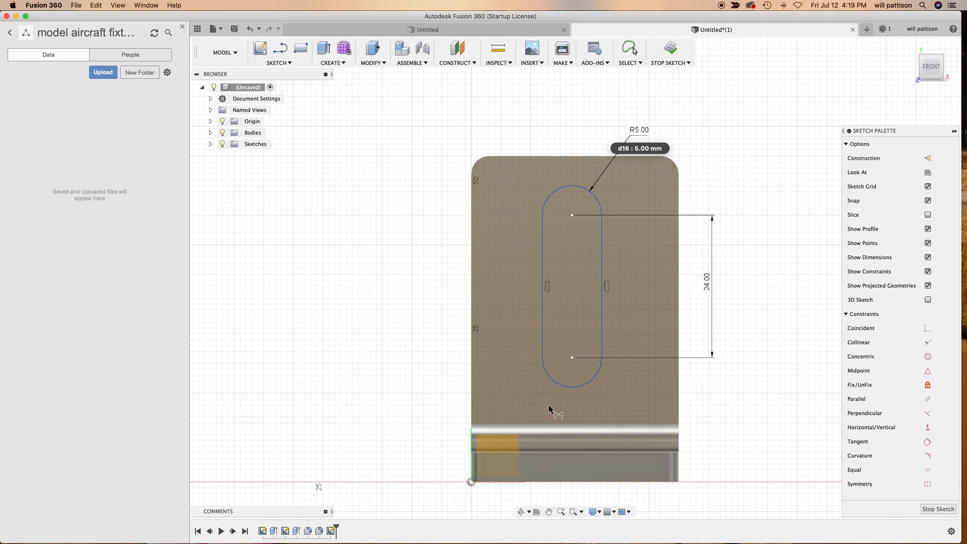
Dimension the upper arc's centre 17.5 mm horizontally from the upright leg's right edge.
left_click(572, 215)
left_click(679, 203)
left_click(607, 100)
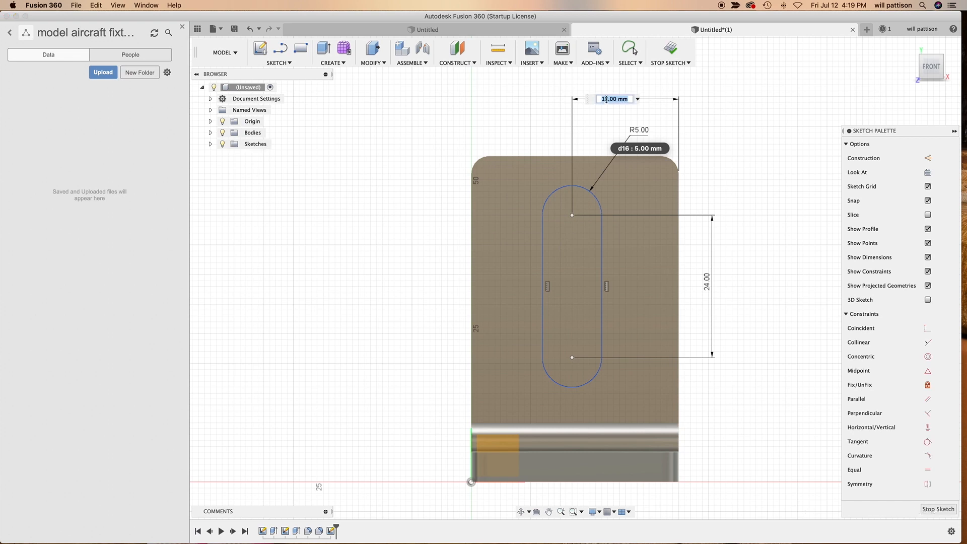
type("17.5")
key("Return")
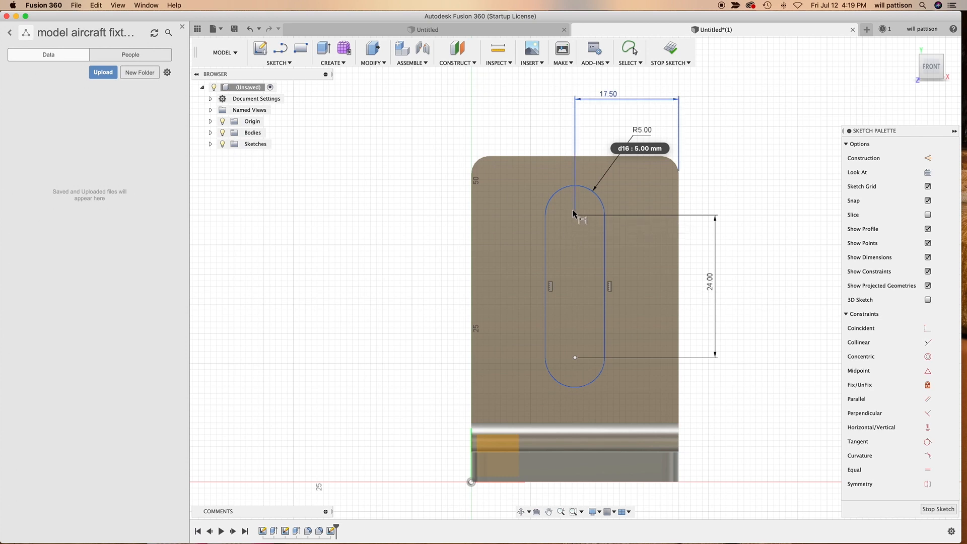
Dimension the lower arc's centre 21 mm above the bracket's bottom edge.
left_click(574, 358)
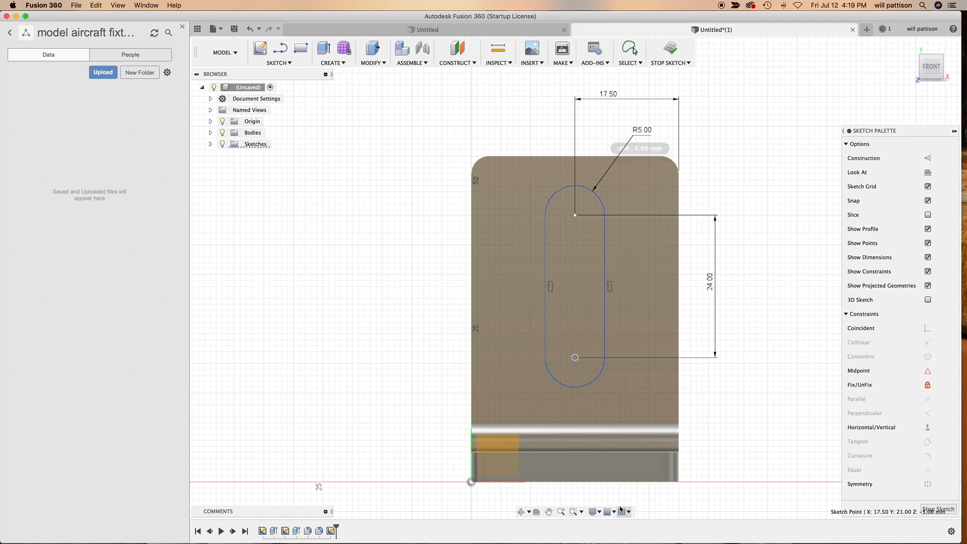
left_click(622, 483)
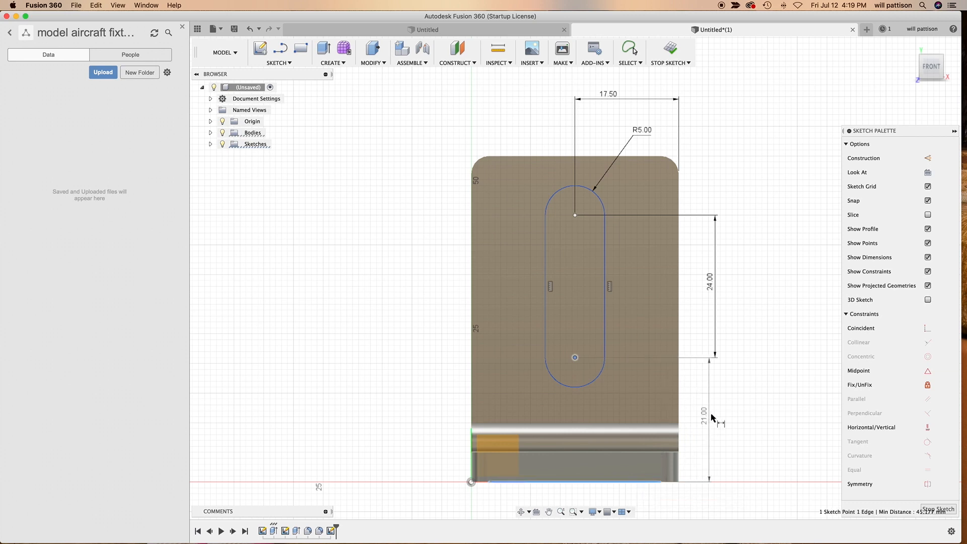
left_click(735, 415)
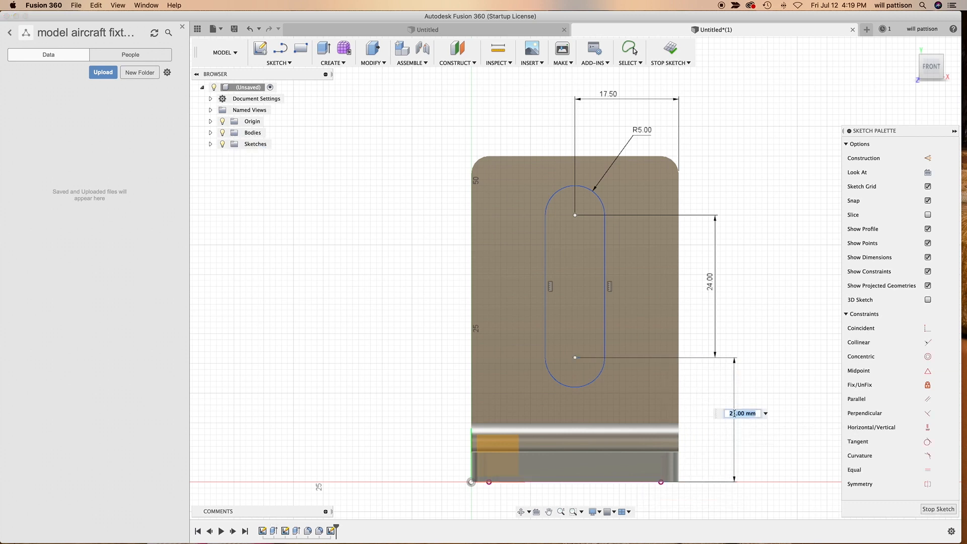
key("Return")
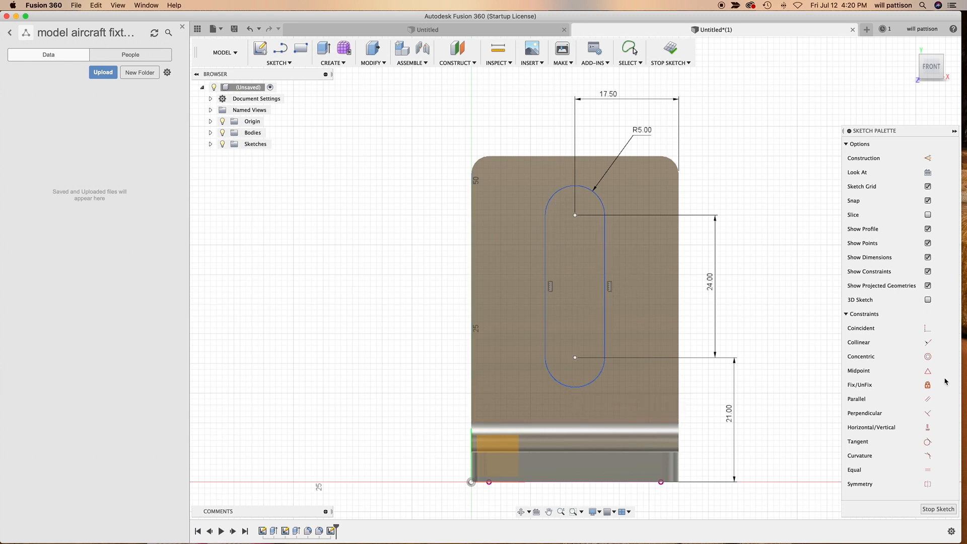
Apply Equal constraints between the slot's upper and lower arcs and between its two vertical sides.
left_click(927, 471)
left_click(560, 196)
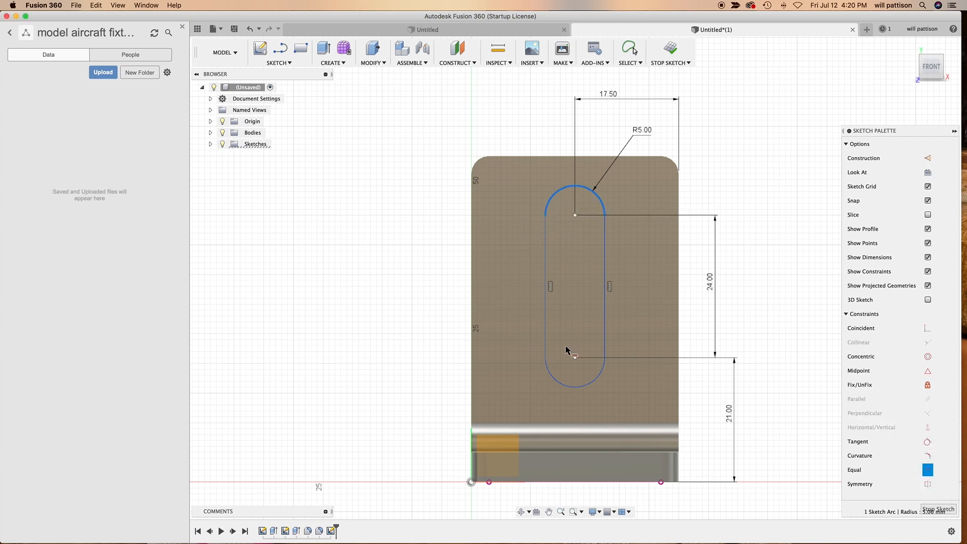
left_click(563, 386)
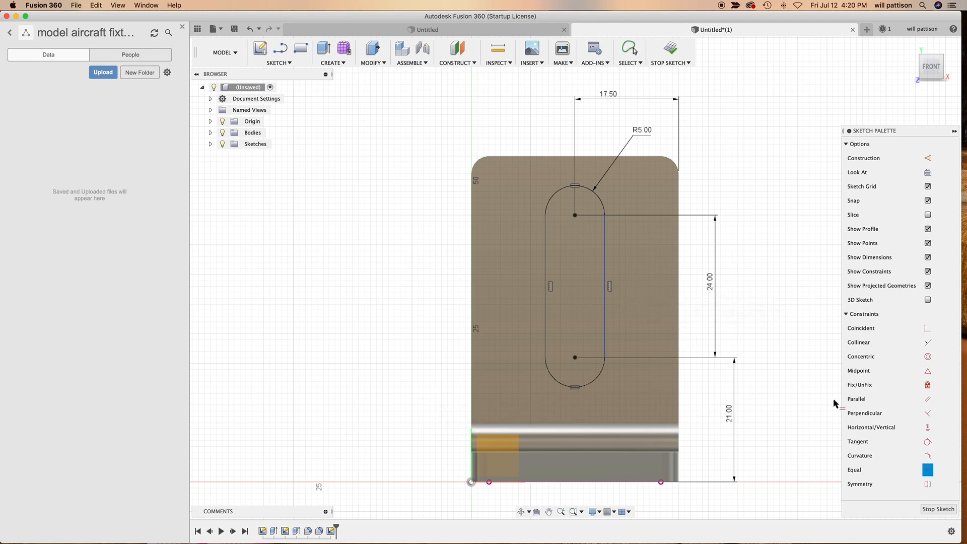
left_click(927, 428)
left_click(545, 304)
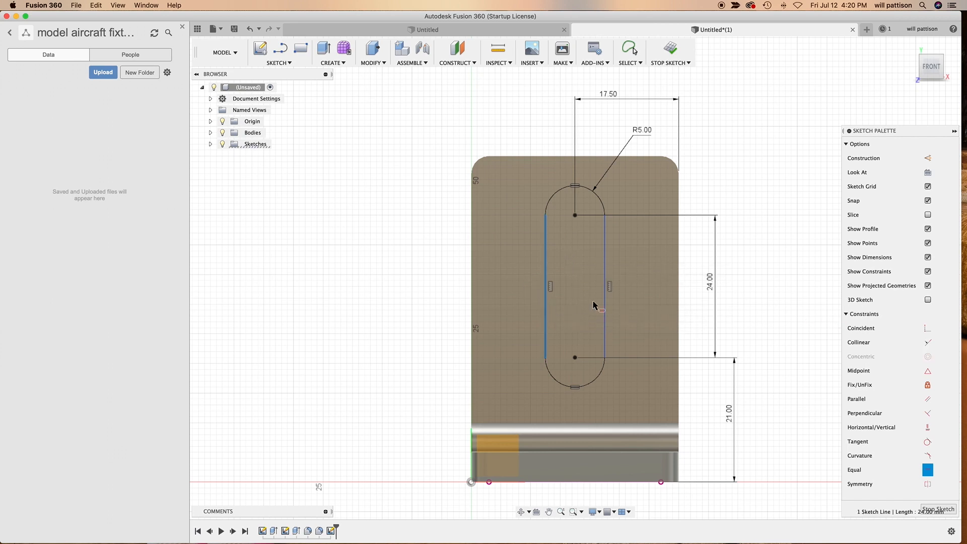
left_click(605, 311)
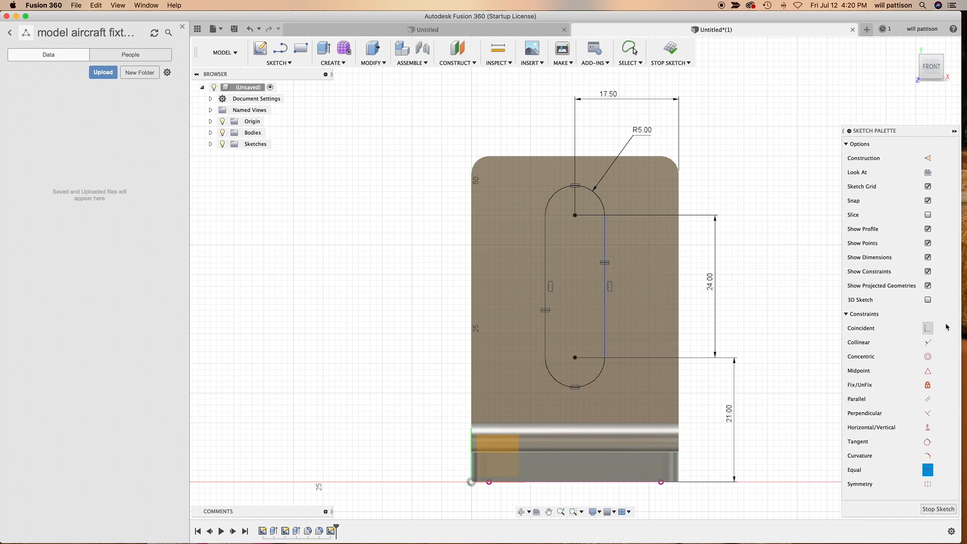
Make the slot's right side tangent to both the lower and the upper arc.
left_click(927, 442)
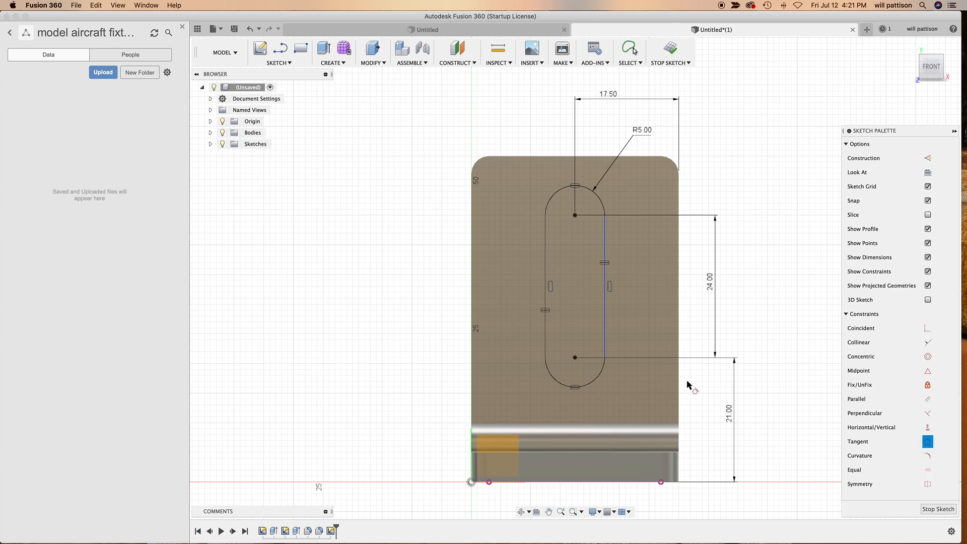
left_click(602, 373)
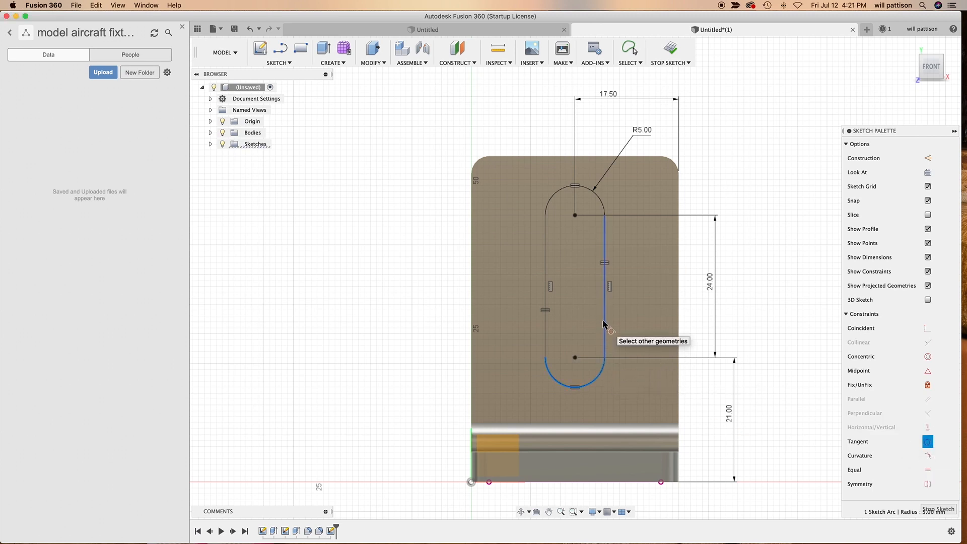
left_click(606, 317)
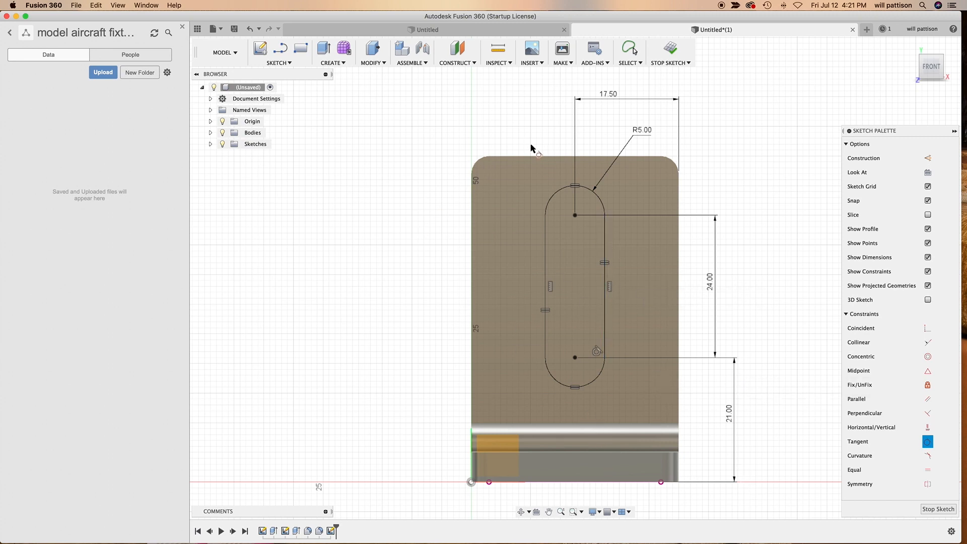
left_click(604, 229)
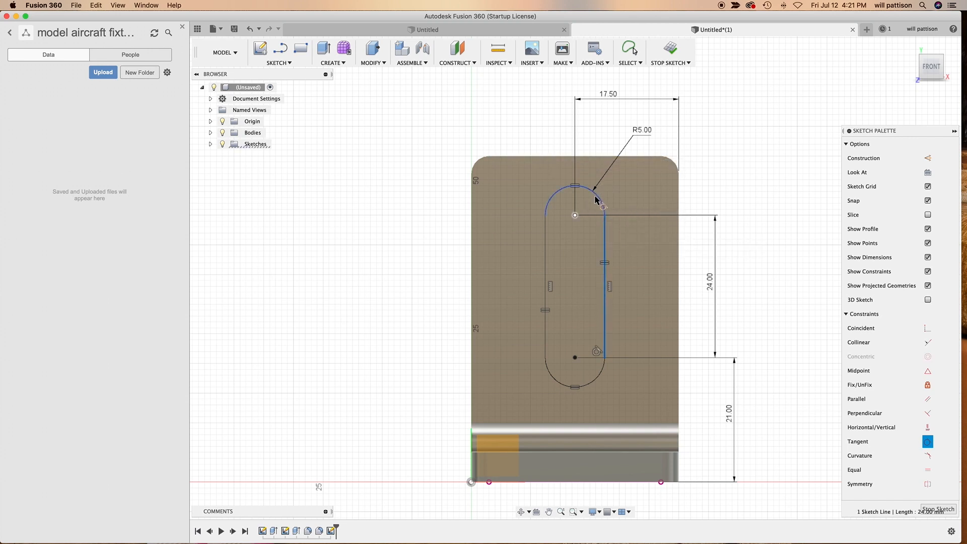
left_click(597, 200)
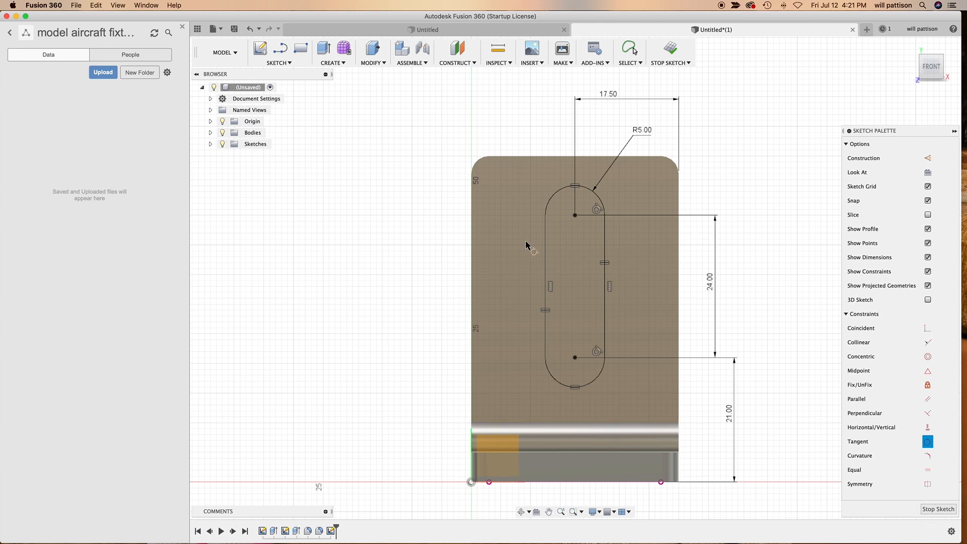
Make the slot's left side tangent to the upper arc and try the same constraint with the lower arc.
left_click(548, 204)
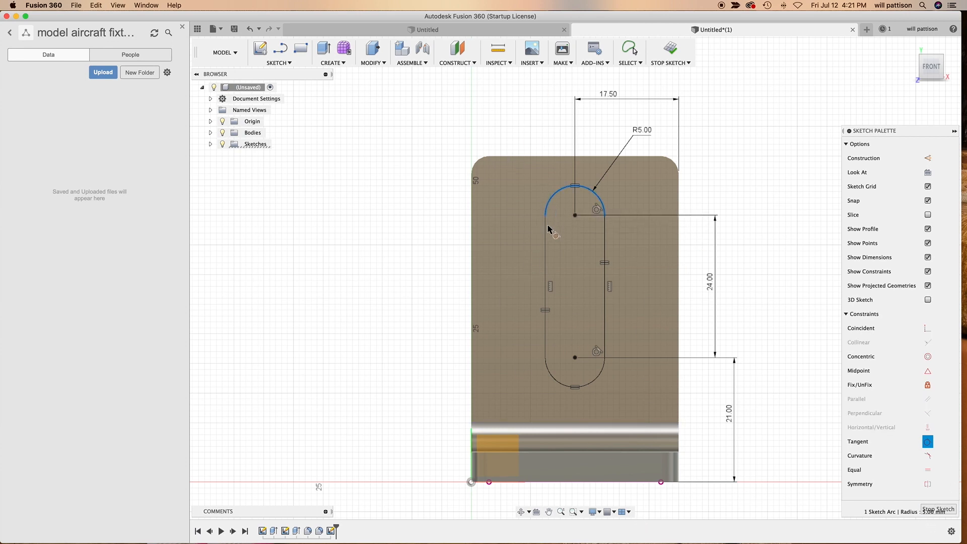
key("Escape")
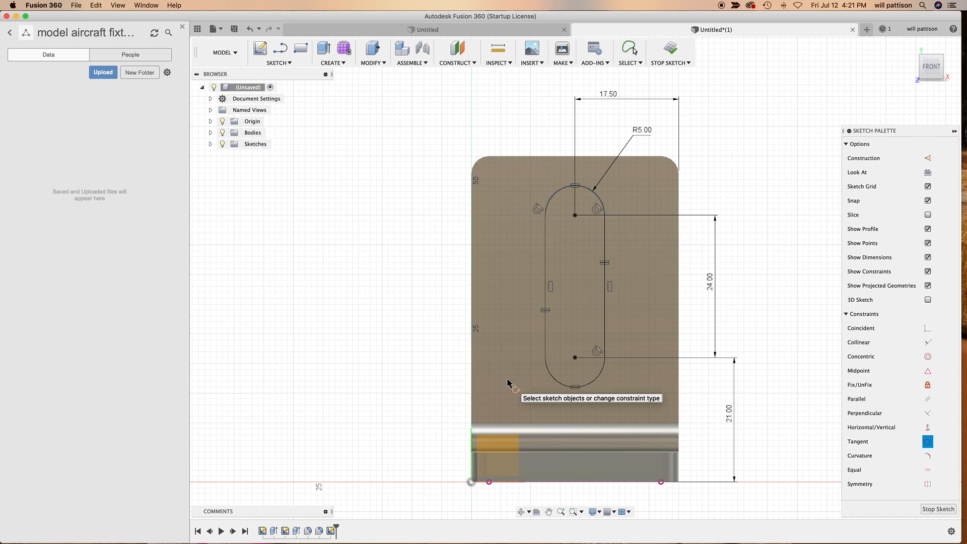
left_click(544, 346)
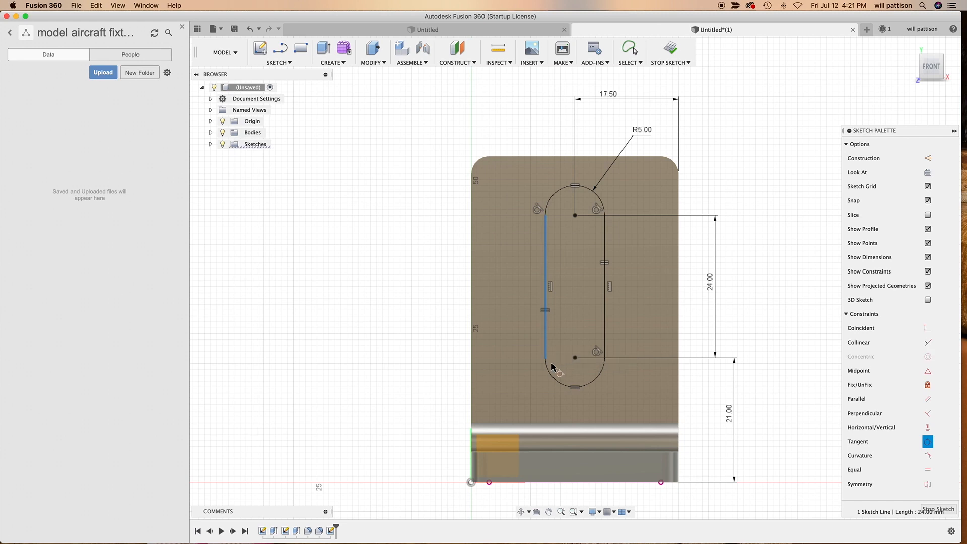
key("Escape")
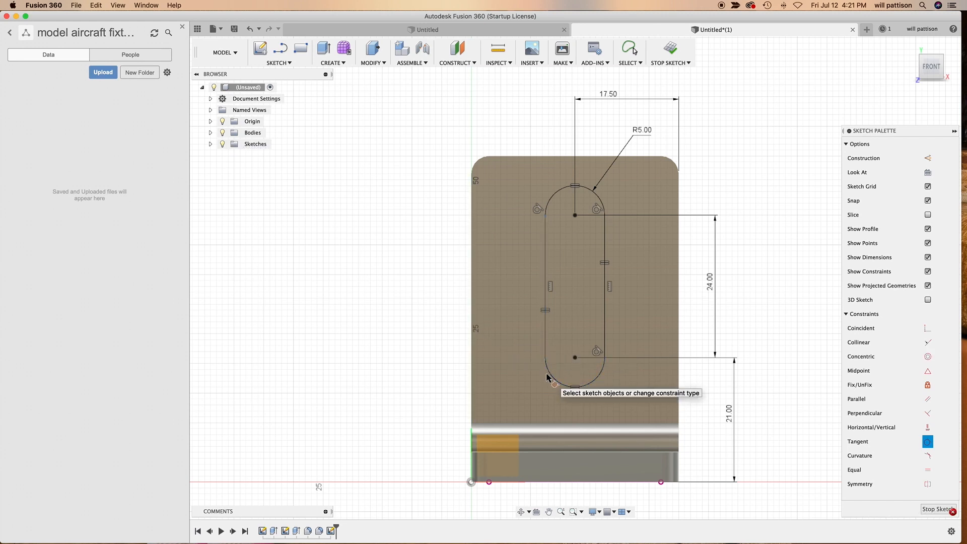
left_click(549, 375)
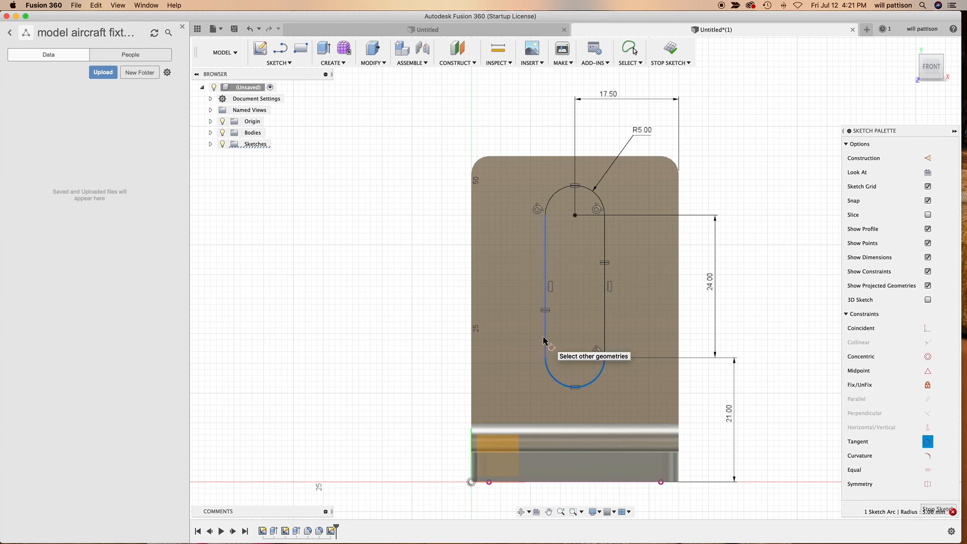
left_click(546, 336)
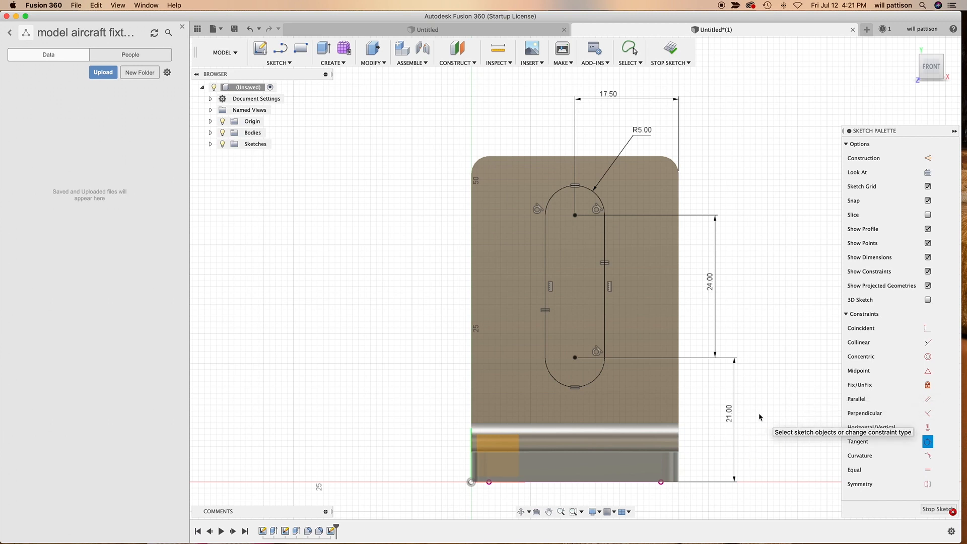
key("Escape")
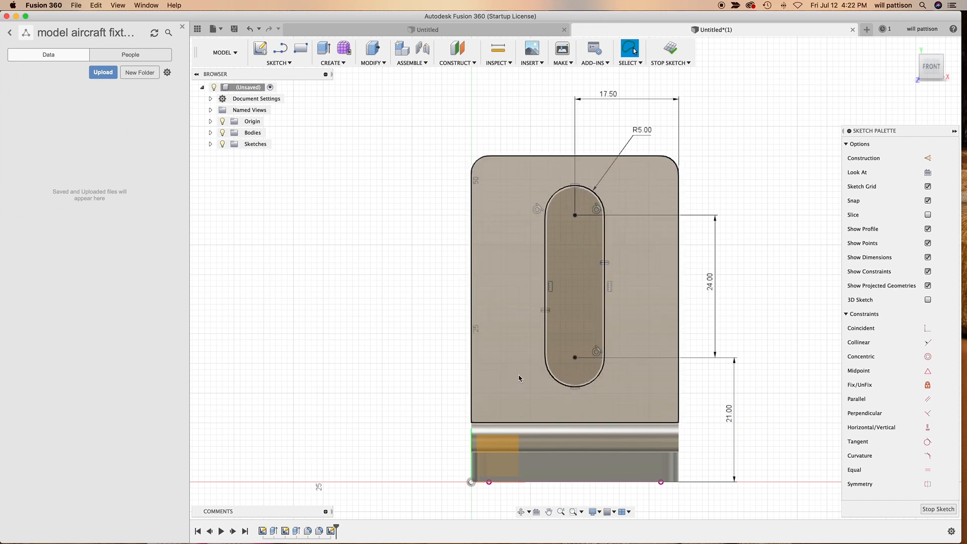
Finish the slot sketch and extrude its profile as a cut through the upright leg with a distance of -20 mm.
left_click(937, 509)
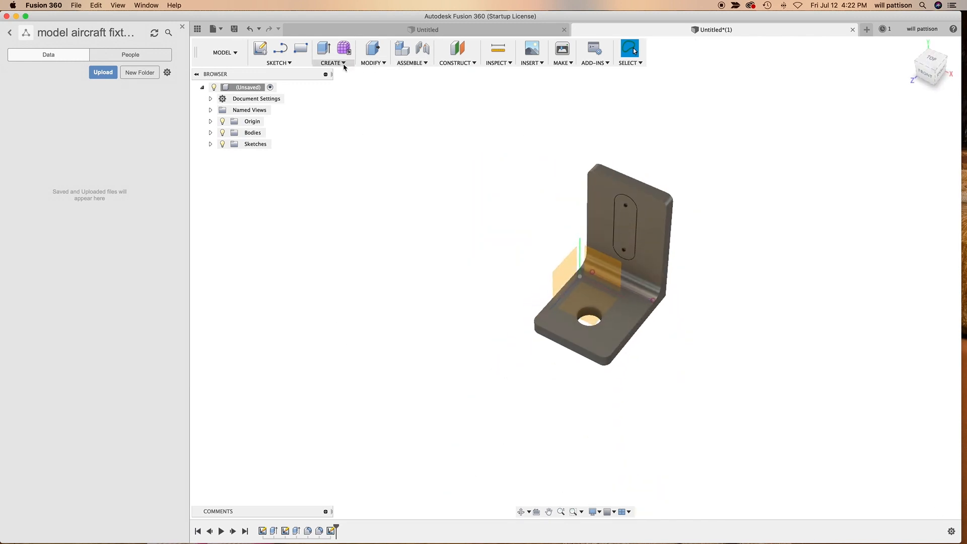
left_click(344, 65)
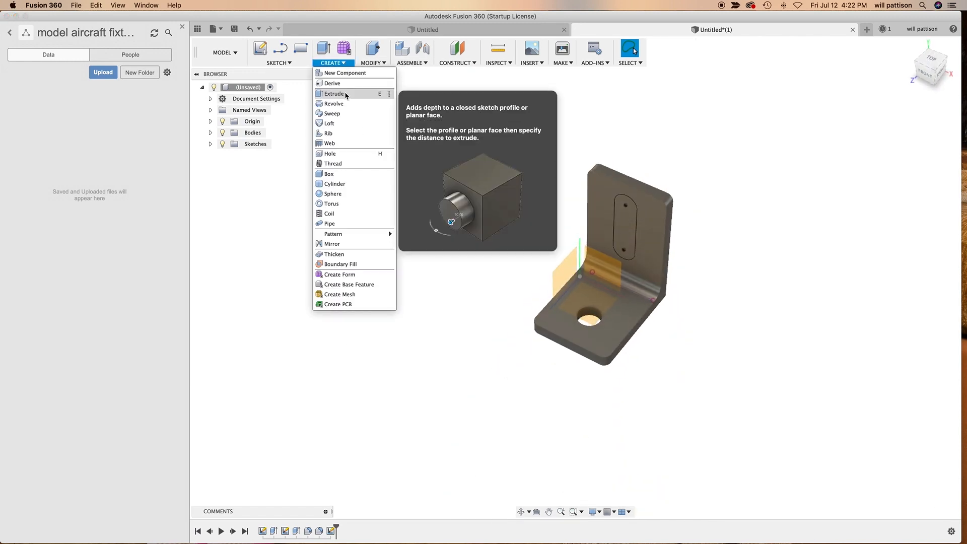
left_click(345, 94)
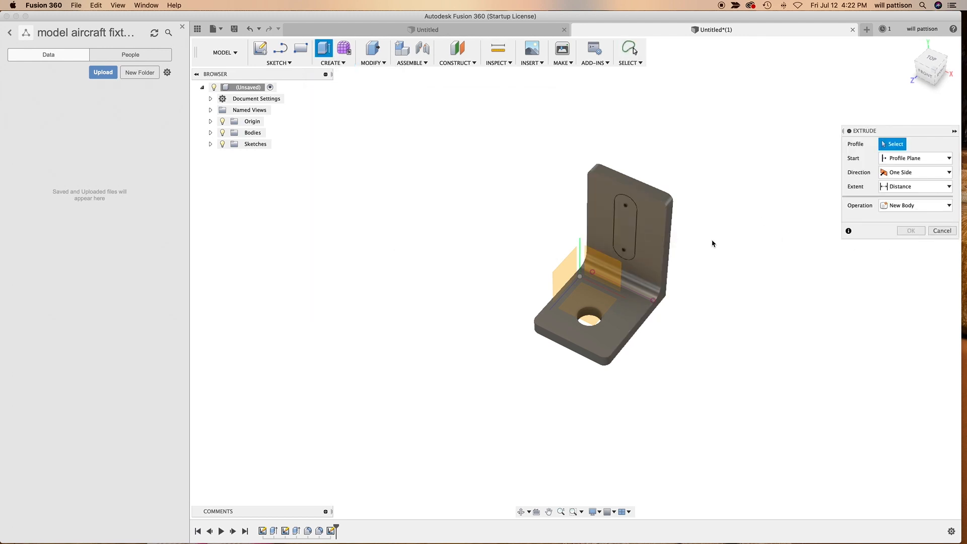
left_click(625, 227)
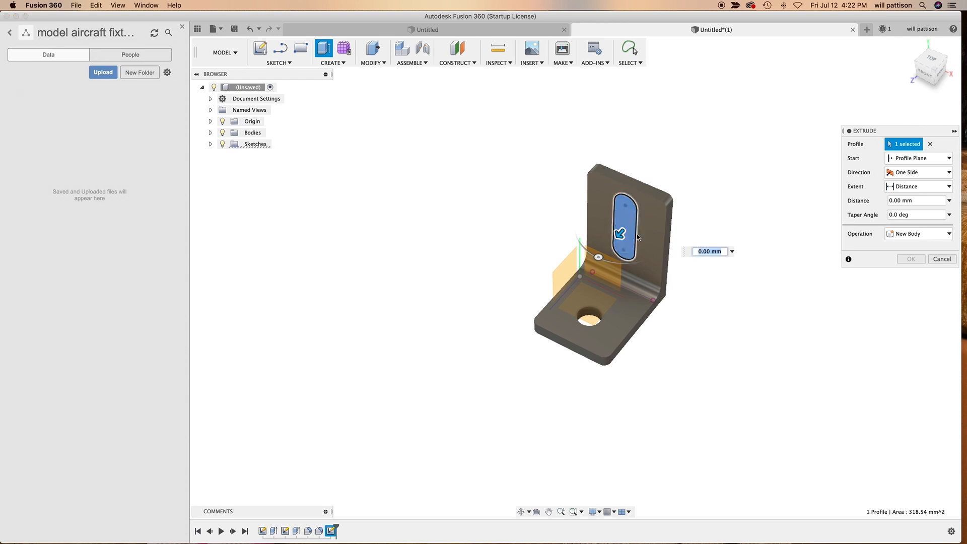
left_click(919, 234)
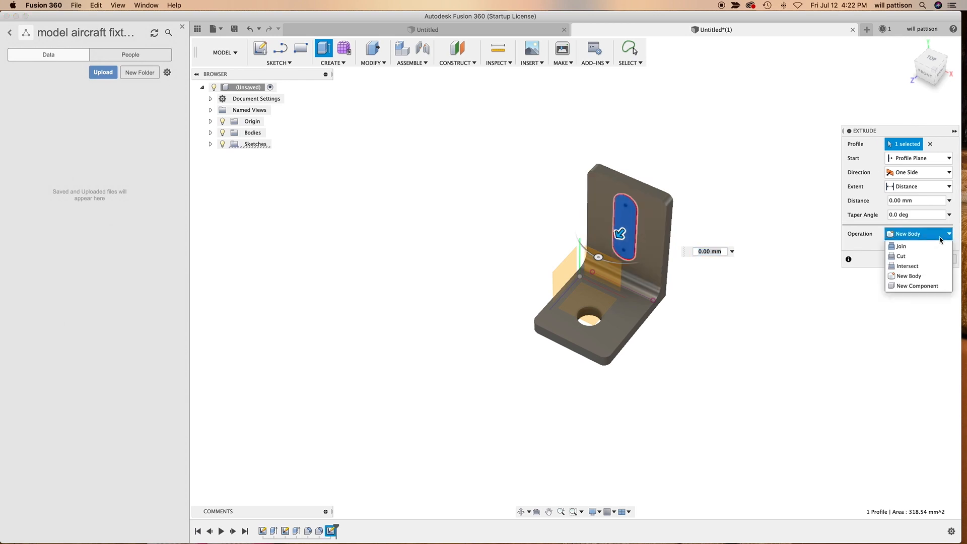
left_click(920, 258)
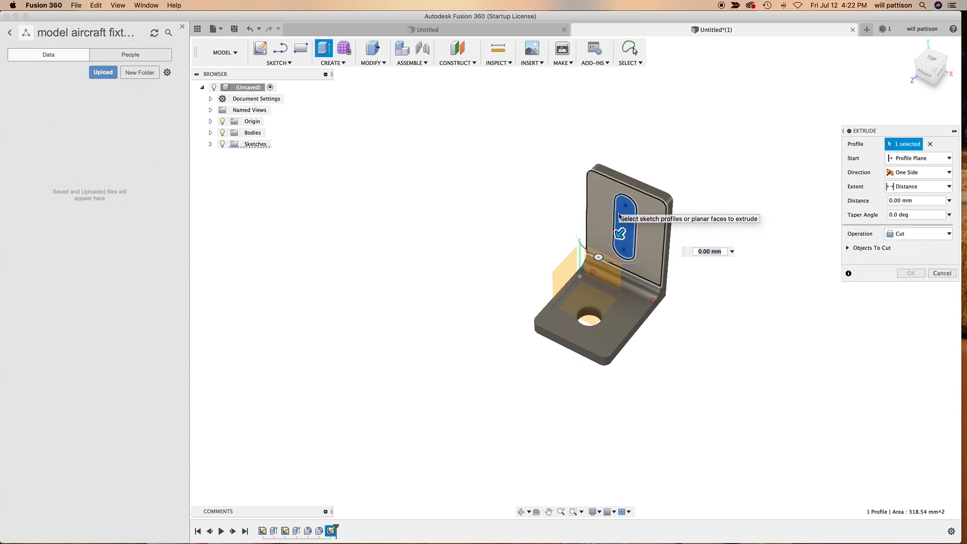
left_click_drag(614, 241, 656, 193)
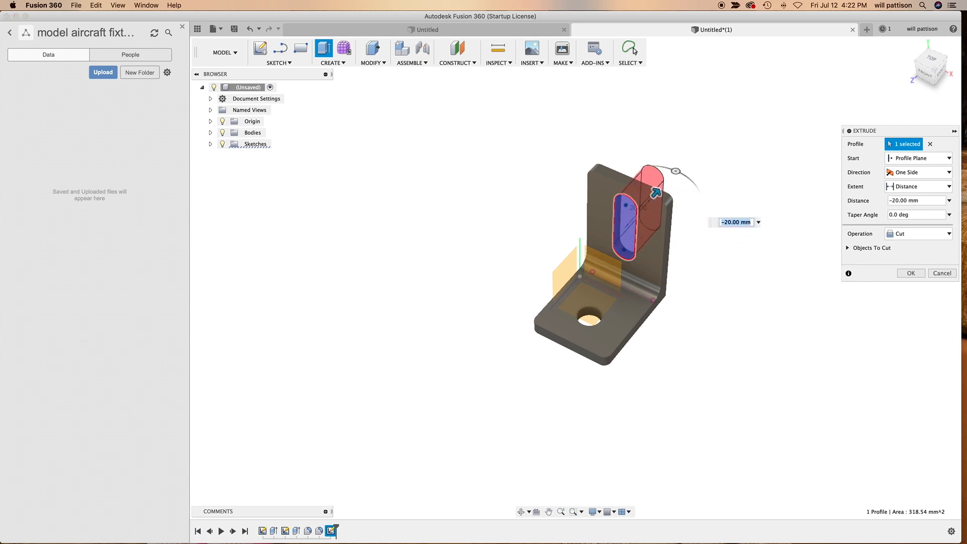
left_click(911, 273)
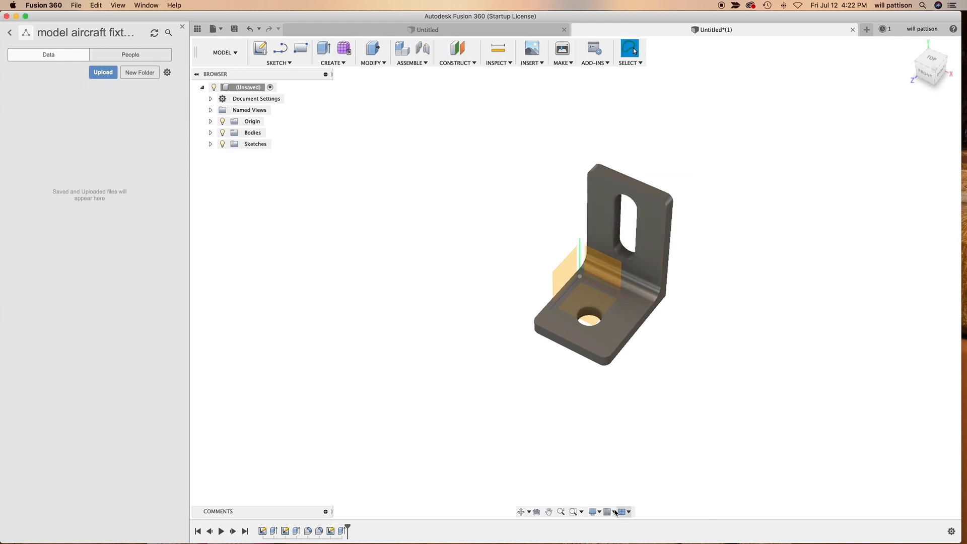
left_click(521, 512)
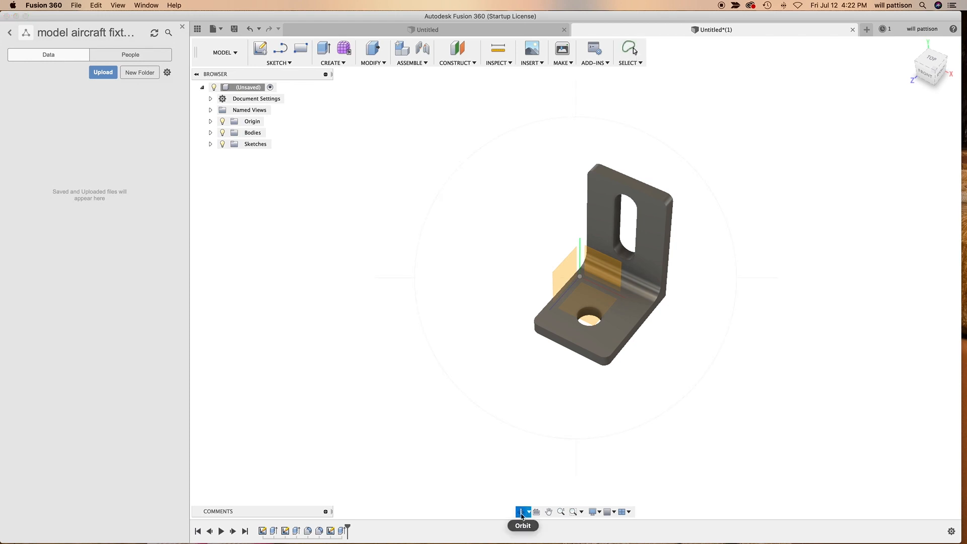
mouse_move(717, 346)
left_mouse_down()
mouse_move(706, 322)
mouse_move(720, 293)
mouse_move(692, 333)
mouse_move(741, 330)
mouse_move(676, 328)
mouse_move(686, 319)
mouse_move(704, 331)
left_mouse_up()
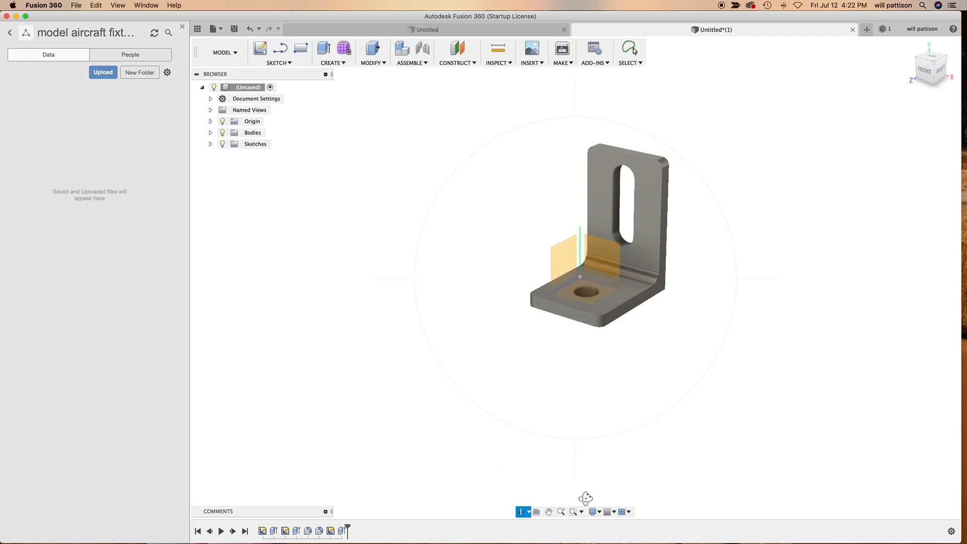
key("Escape")
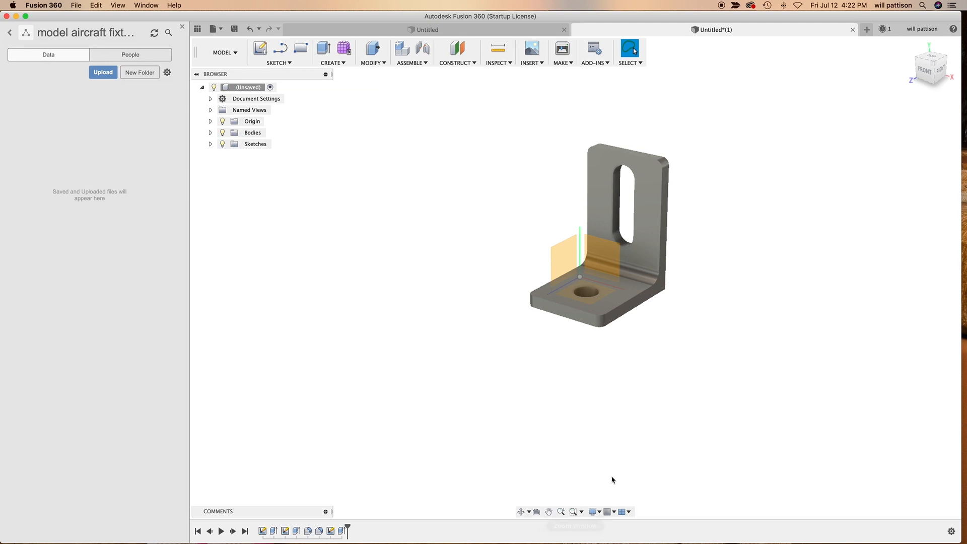
scroll(612, 480, "up", 8)
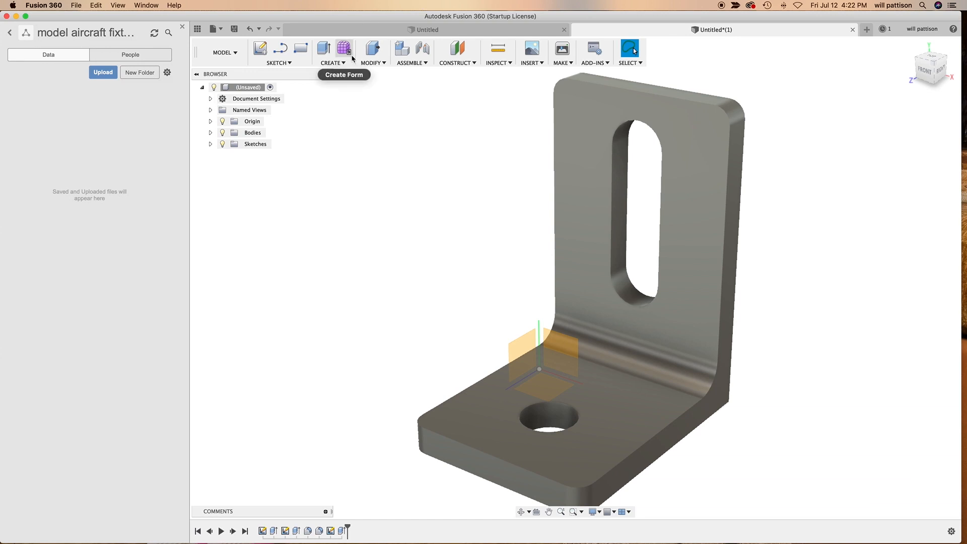
left_click(349, 63)
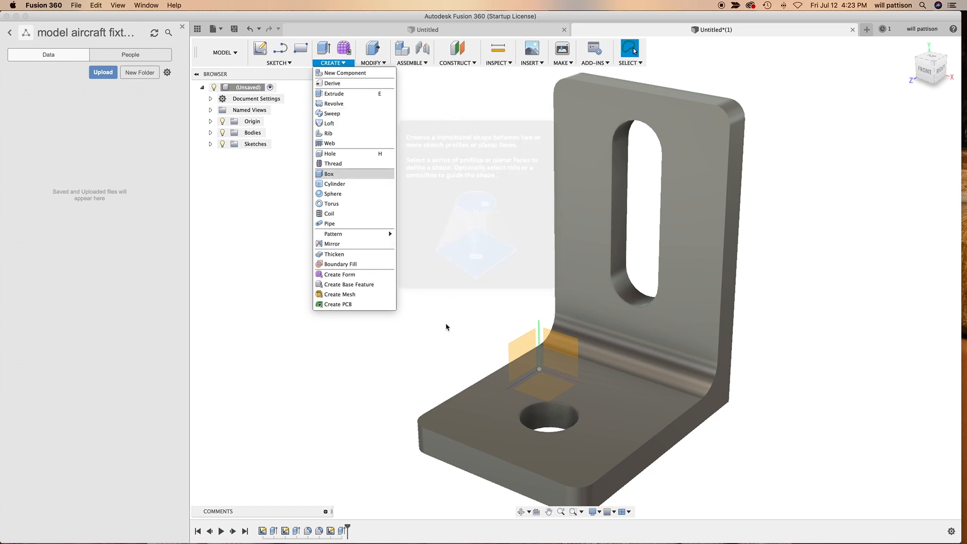
left_click(489, 222)
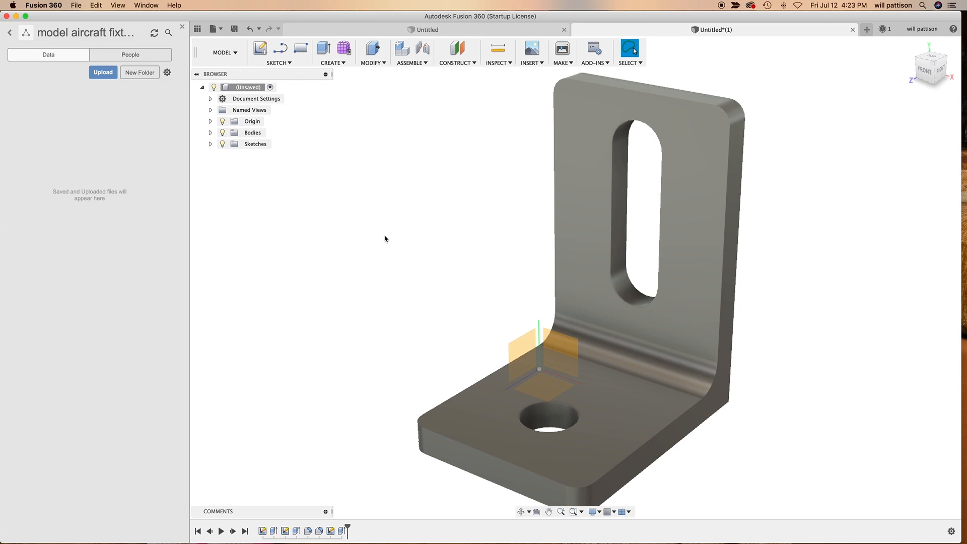
Save the design as l-bracket in the model aircraft fixture project.
left_click(234, 29)
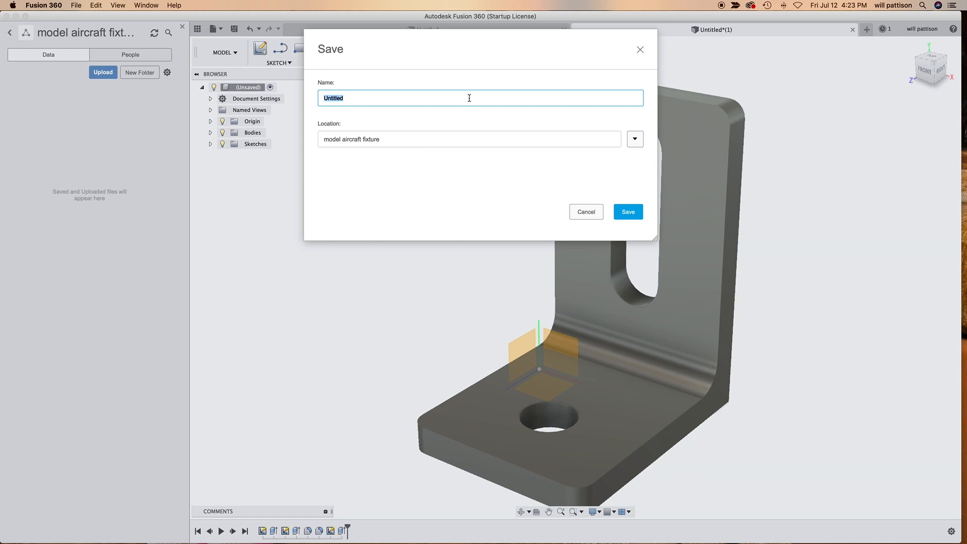
key("BackSpace")
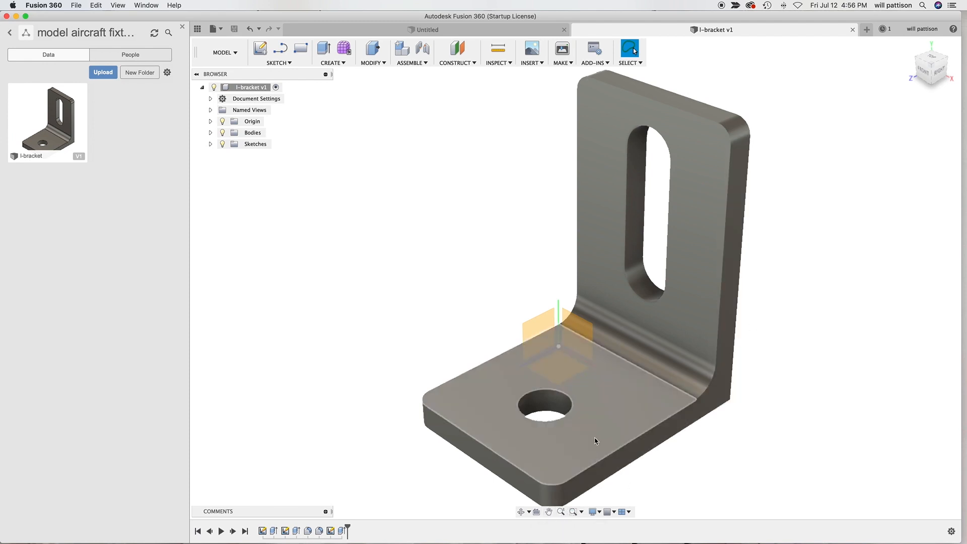
scroll(691, 508, "down", 2)
scroll(690, 507, "down", 2)
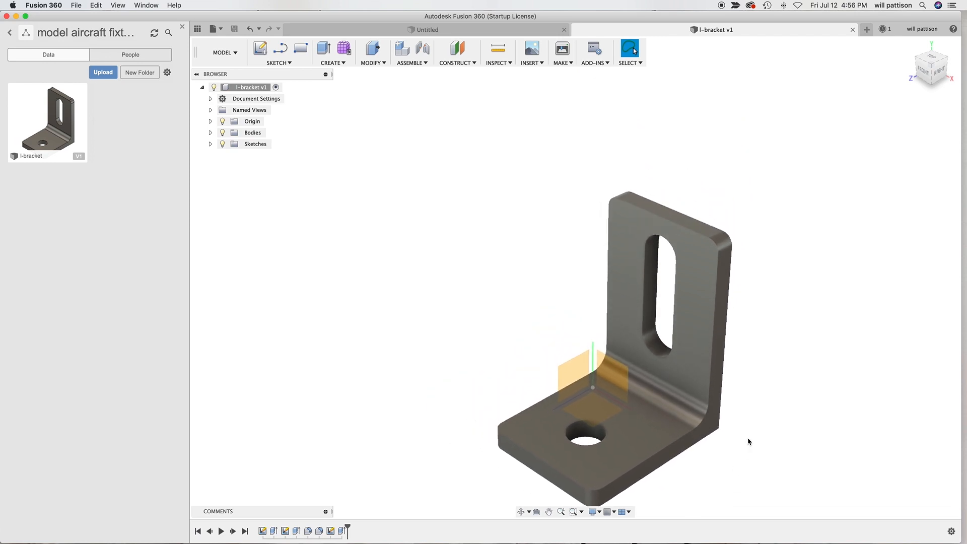
left_click(549, 511)
left_click_drag(789, 460, 698, 417)
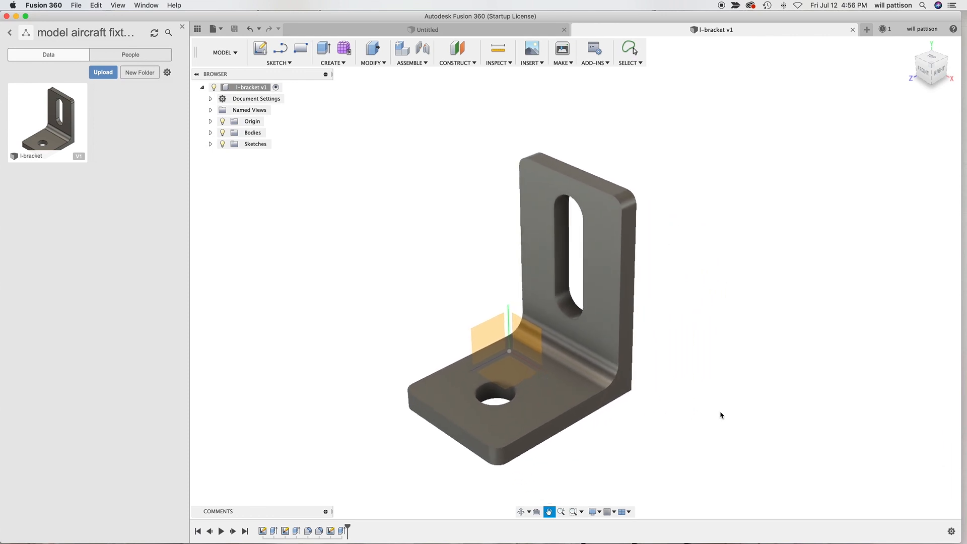
key("Escape")
left_click(607, 280)
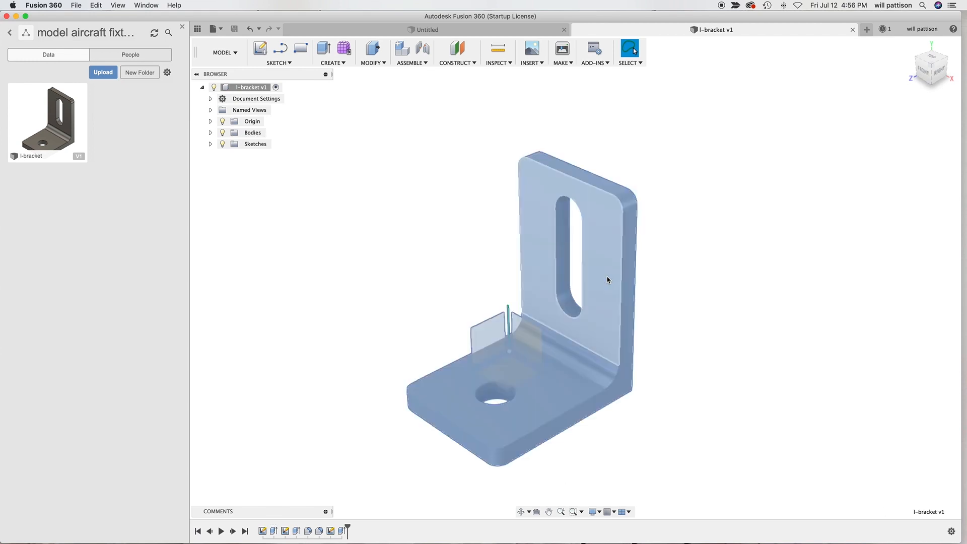
left_click(697, 367)
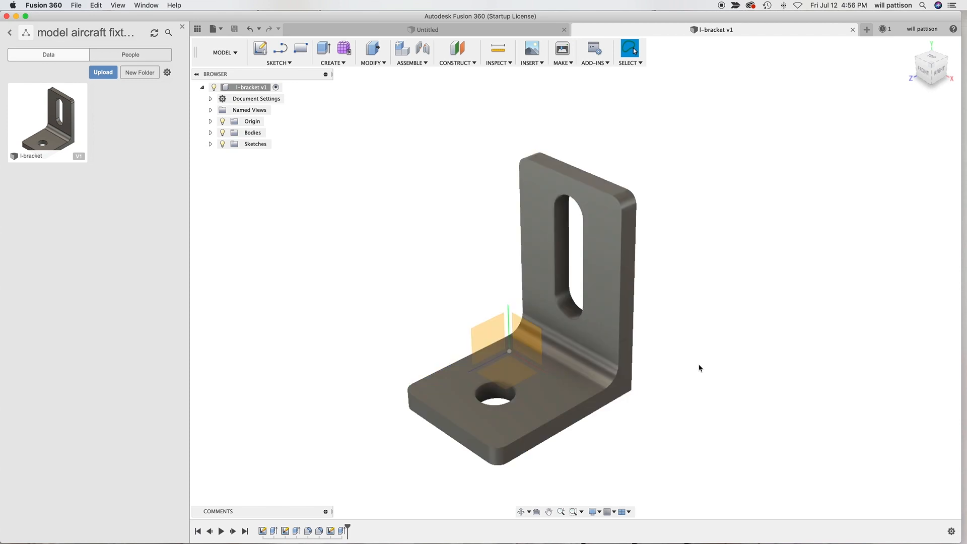
Reopen the bracket's L-profile sketch, set the upright leg's overall height to 70 mm and finish the sketch.
left_click(264, 535)
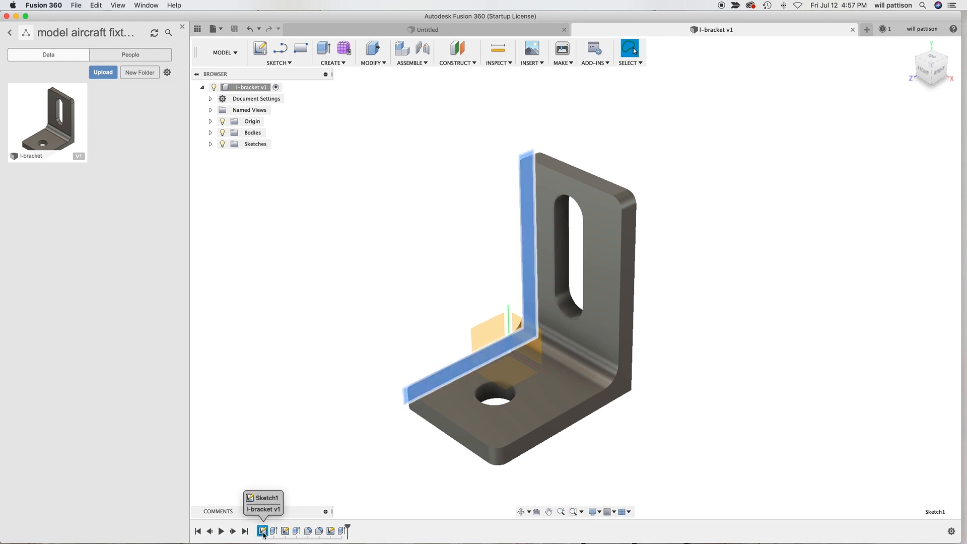
key("Escape")
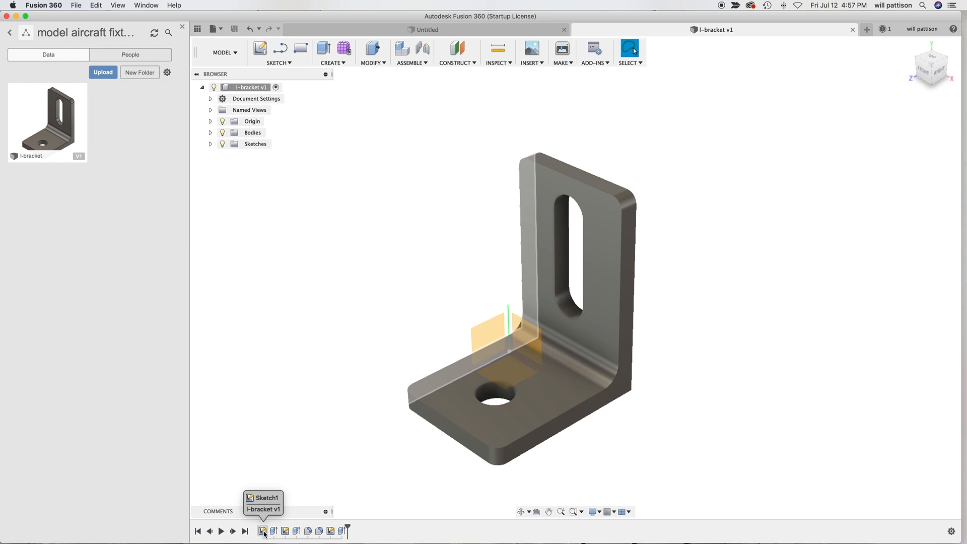
double_click(263, 531)
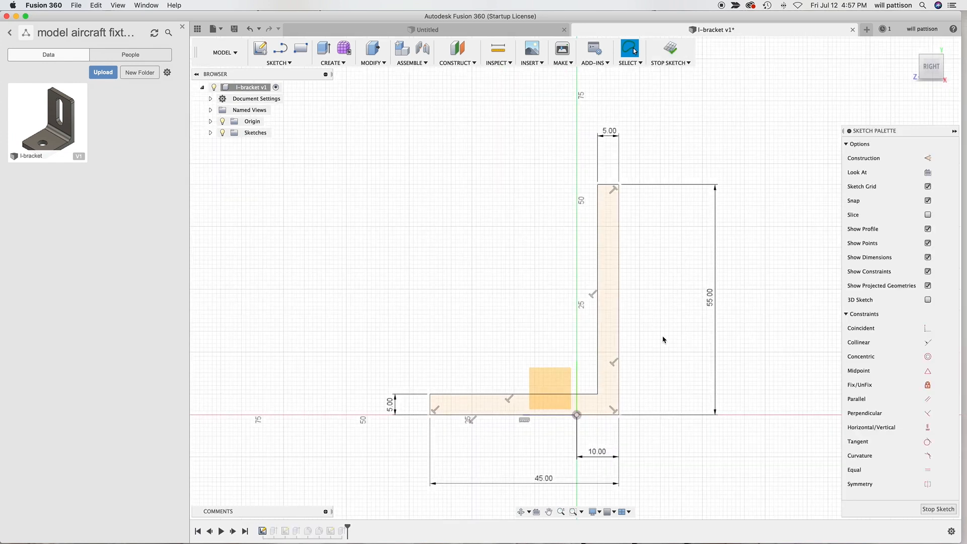
double_click(709, 301)
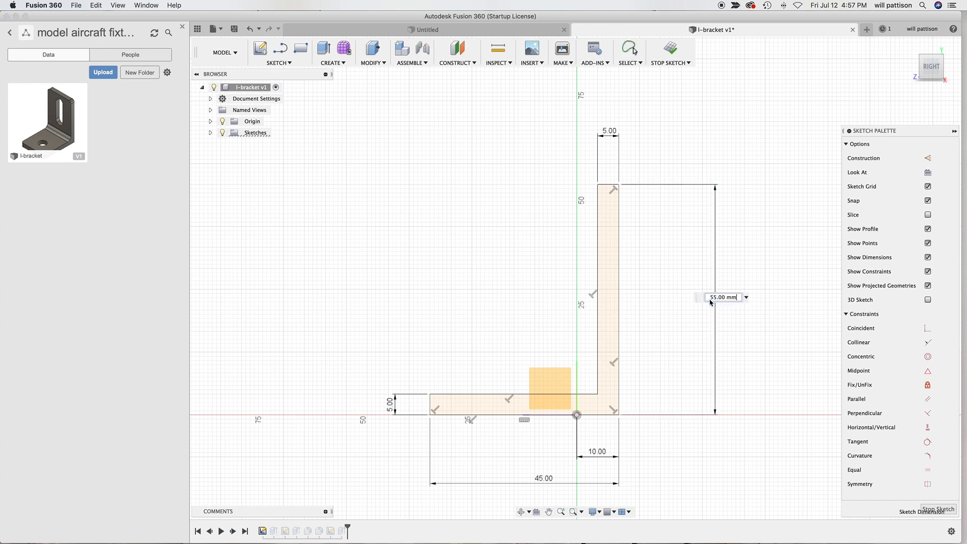
type("70")
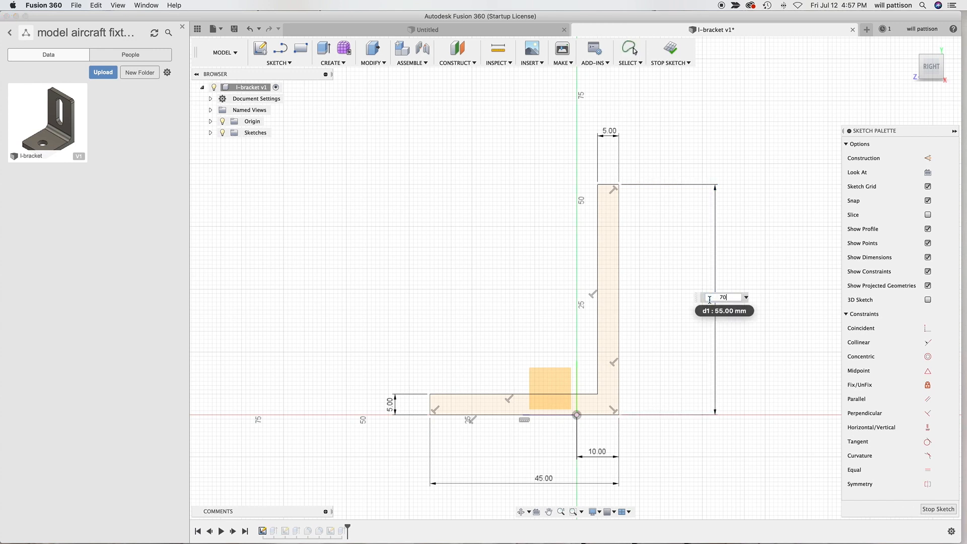
key("Return")
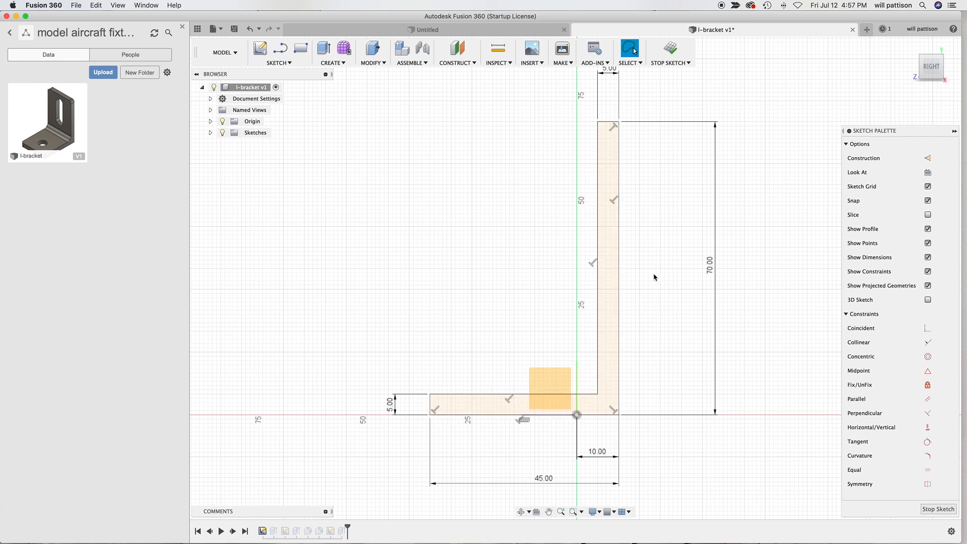
left_click(948, 509)
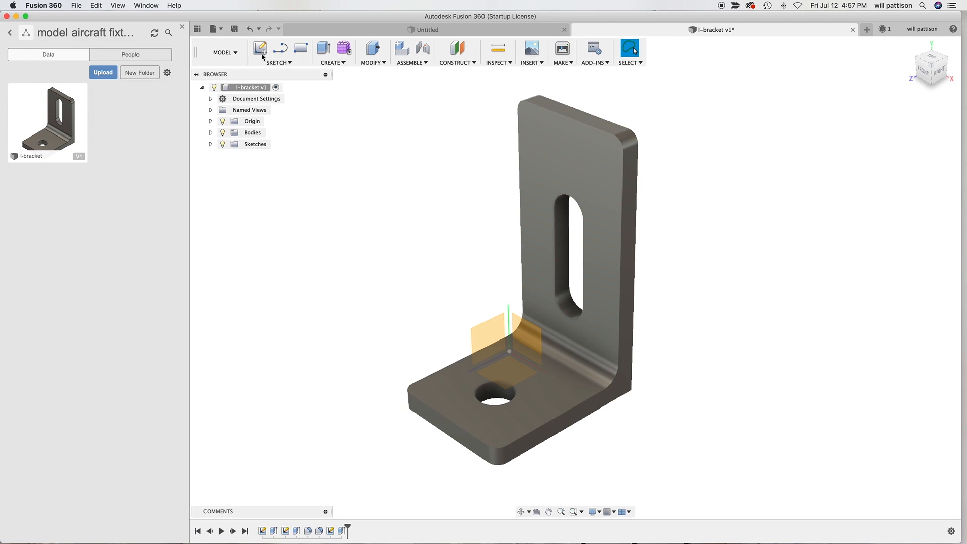
Undo the edit of the L-profile sketch, including the change to the upright leg's height.
left_click(250, 29)
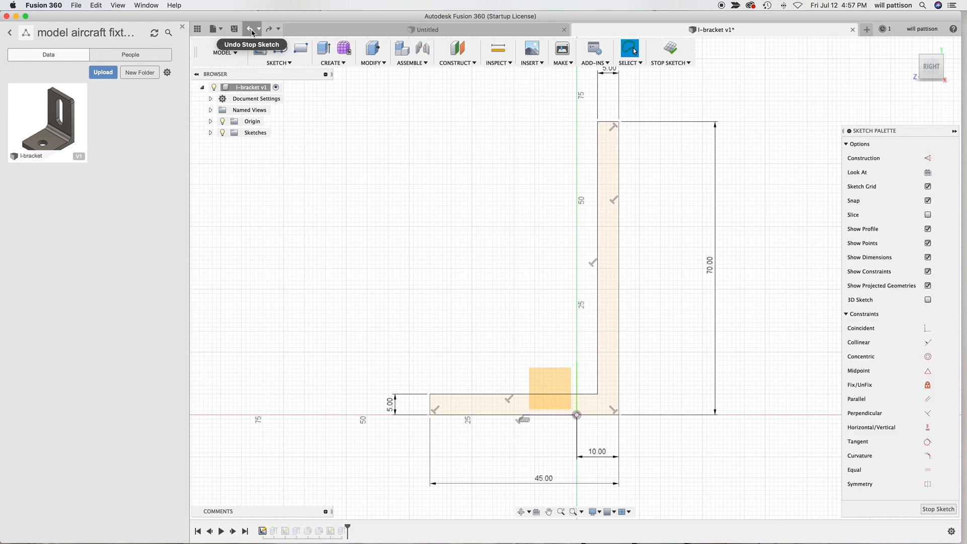
left_click(252, 32)
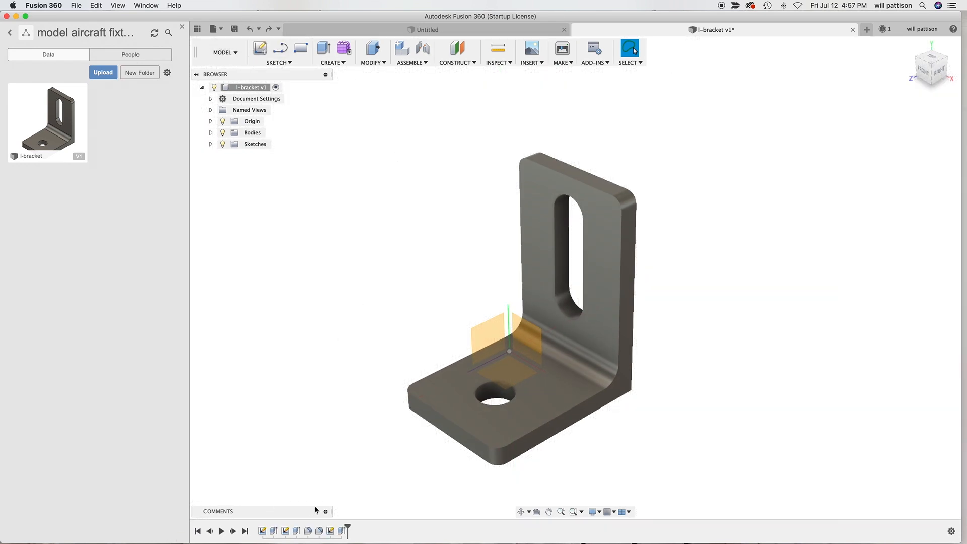
double_click(342, 531)
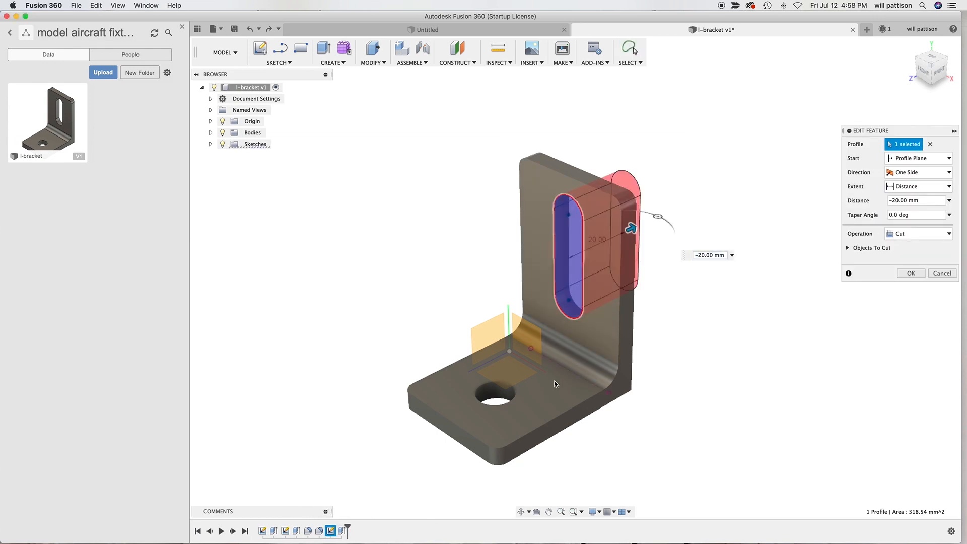
left_click(331, 533)
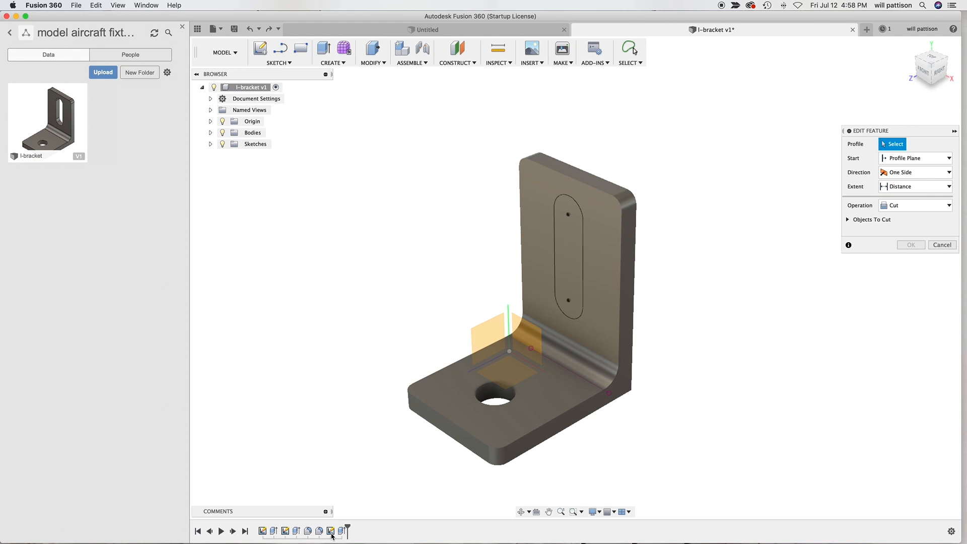
left_click(932, 245)
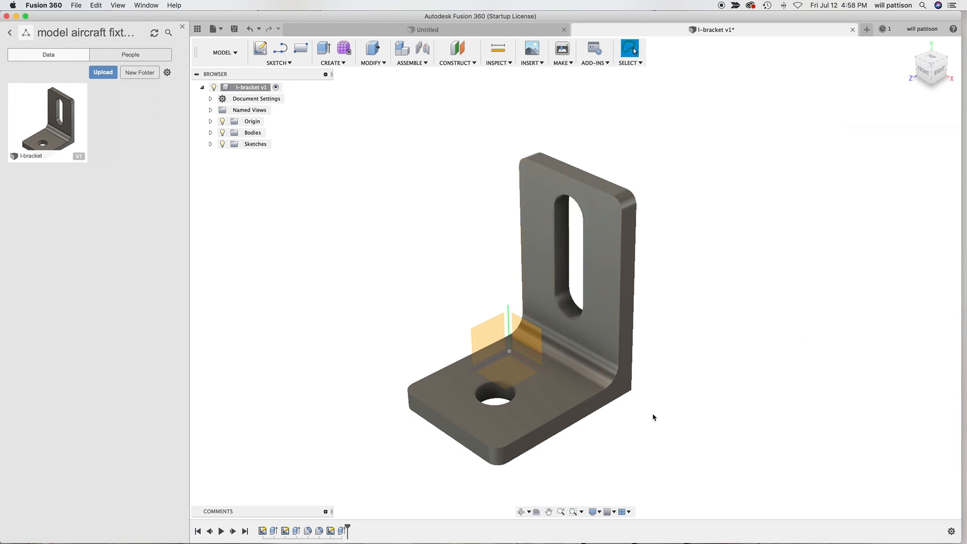
Open the slot sketch and its dimension from the bracket's bottom edge to the lower arc's centre for editing.
double_click(330, 531)
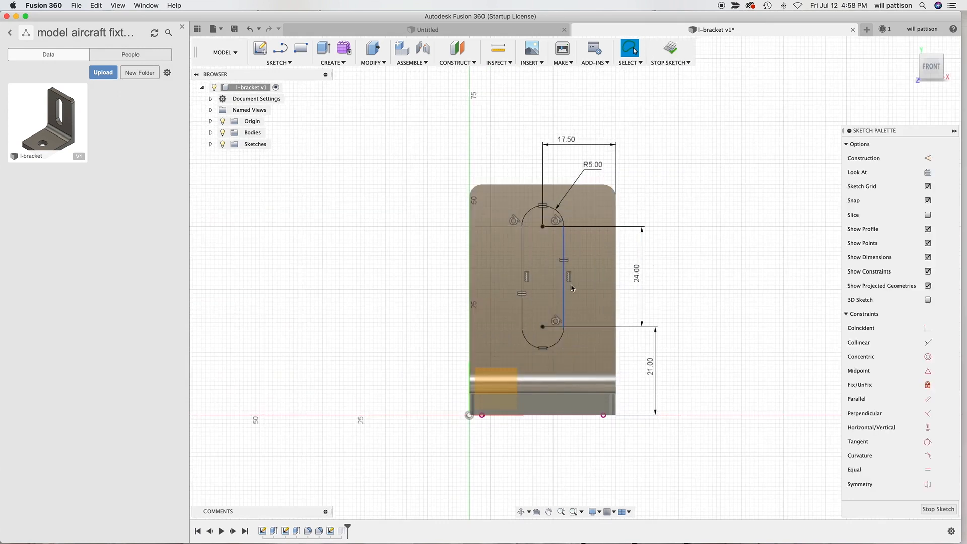
double_click(653, 371)
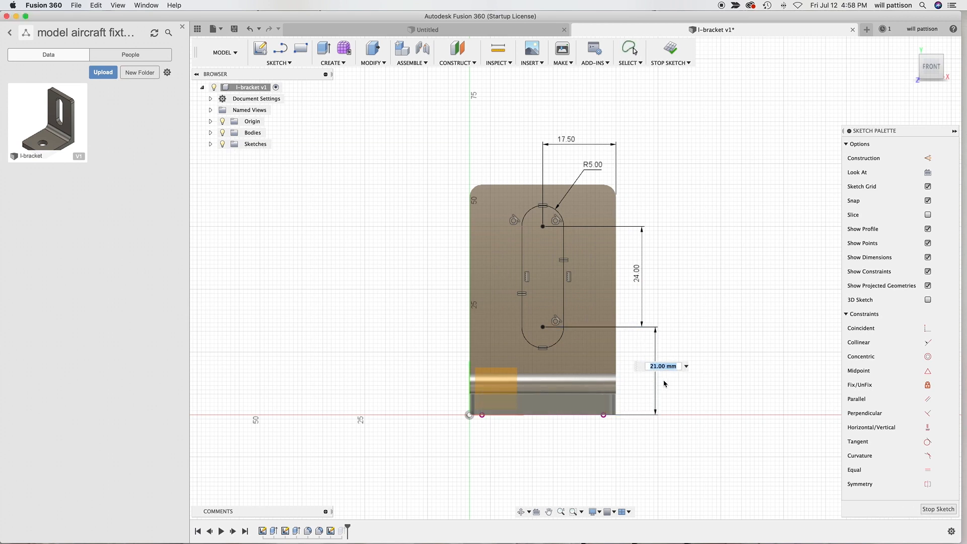
key("Return")
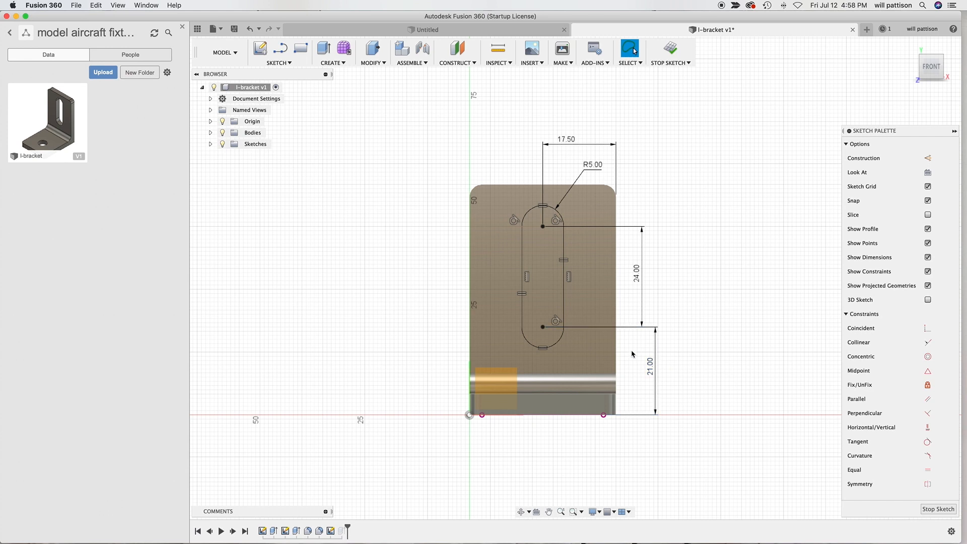
Replace the slot's dimension from the bottom edge with a 10 mm dimension from the bracket's top edge to the upper arc's centre, and finish the sketch.
left_click(650, 368)
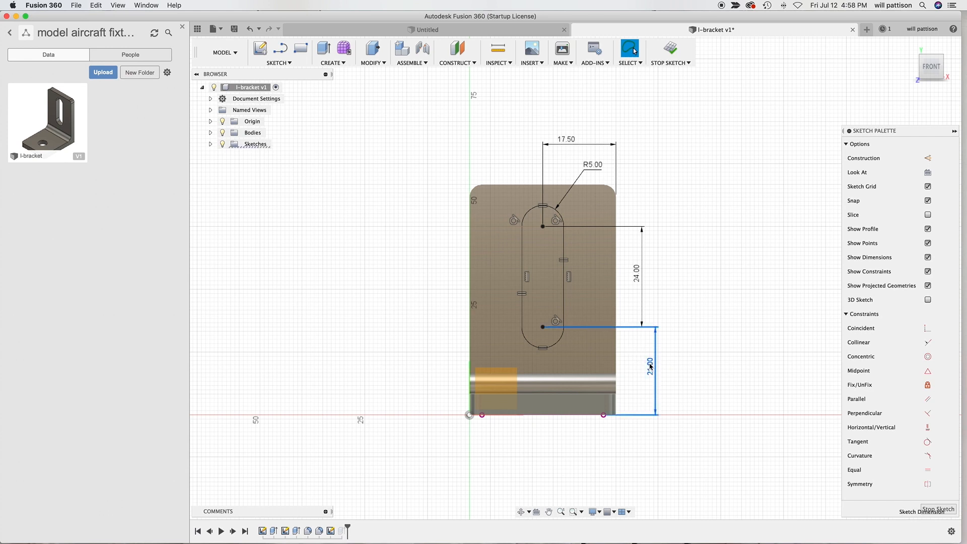
key("Delete")
key("d")
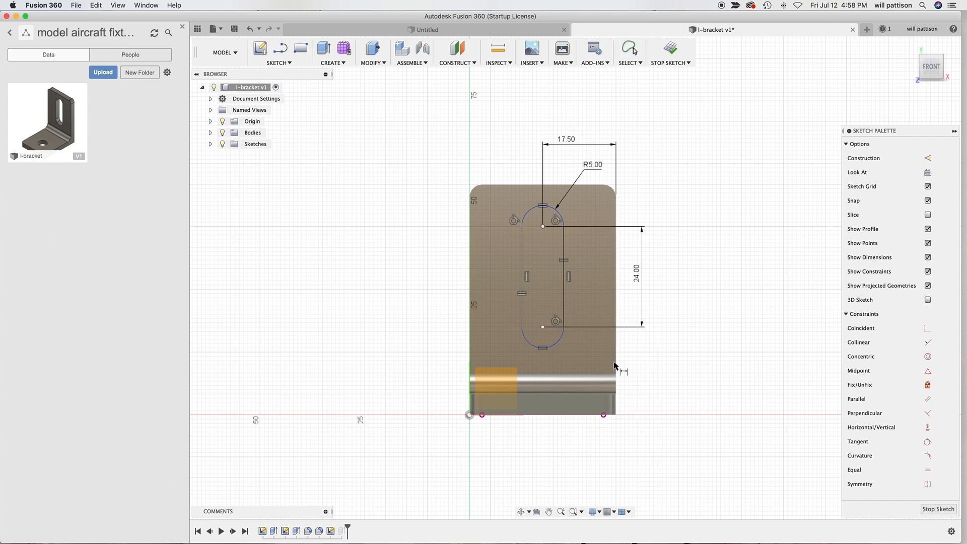
left_click(542, 227)
left_click(529, 189)
left_click(724, 204)
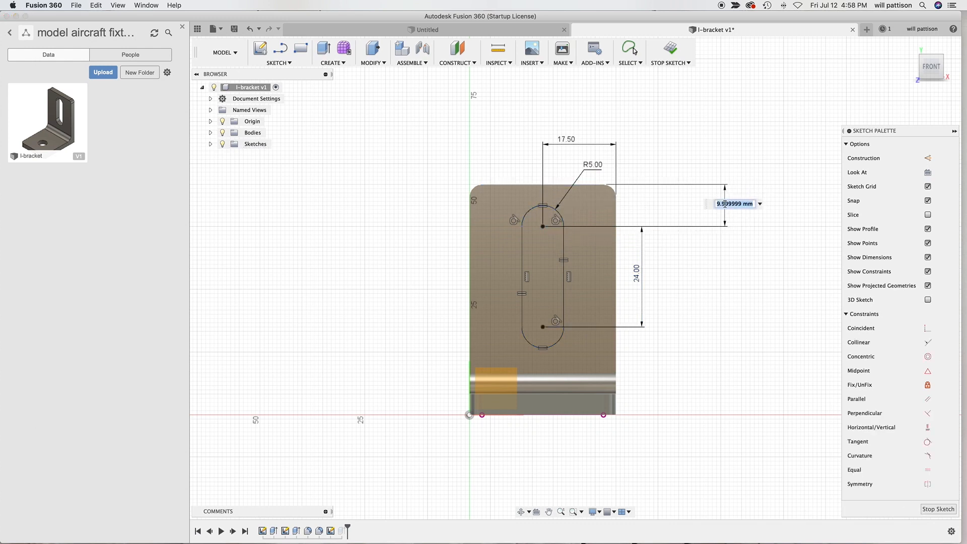
type("1")
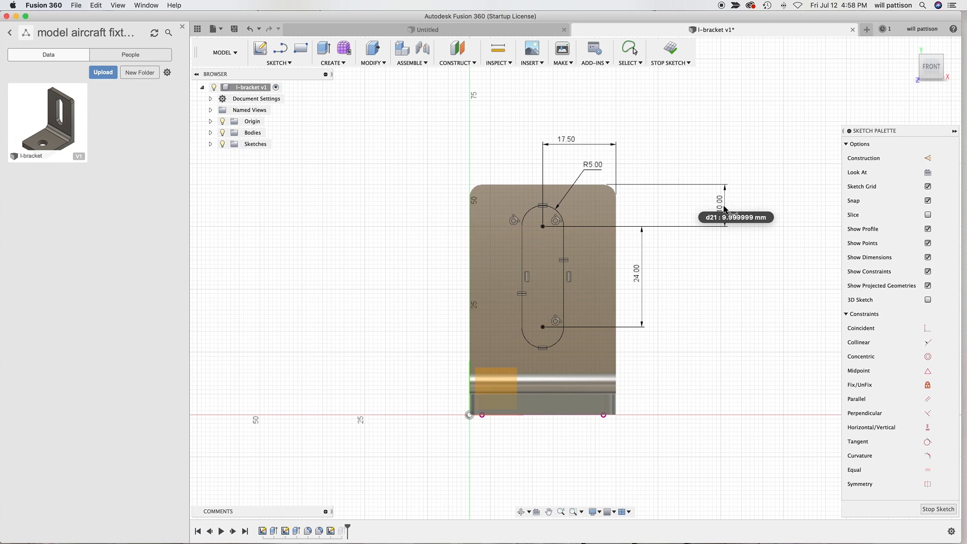
key("Return")
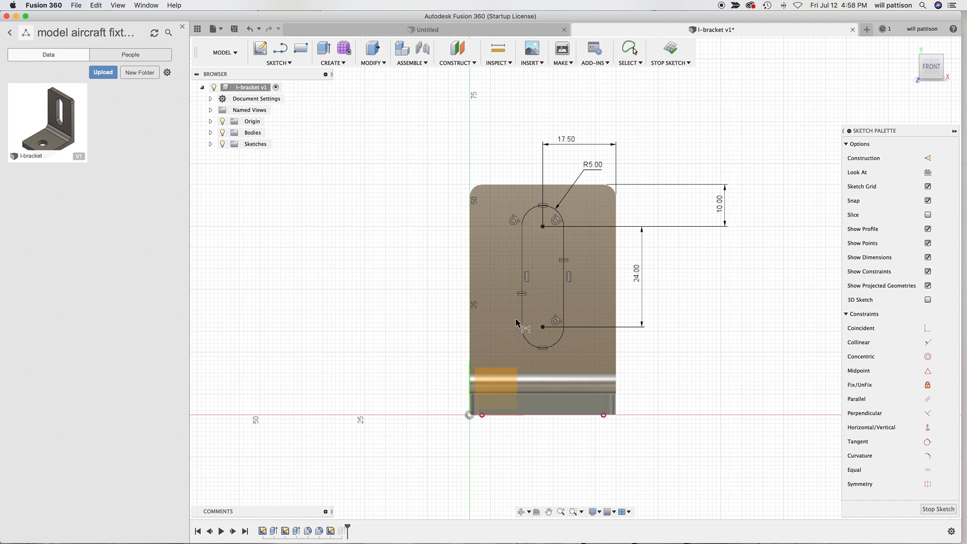
left_click(948, 511)
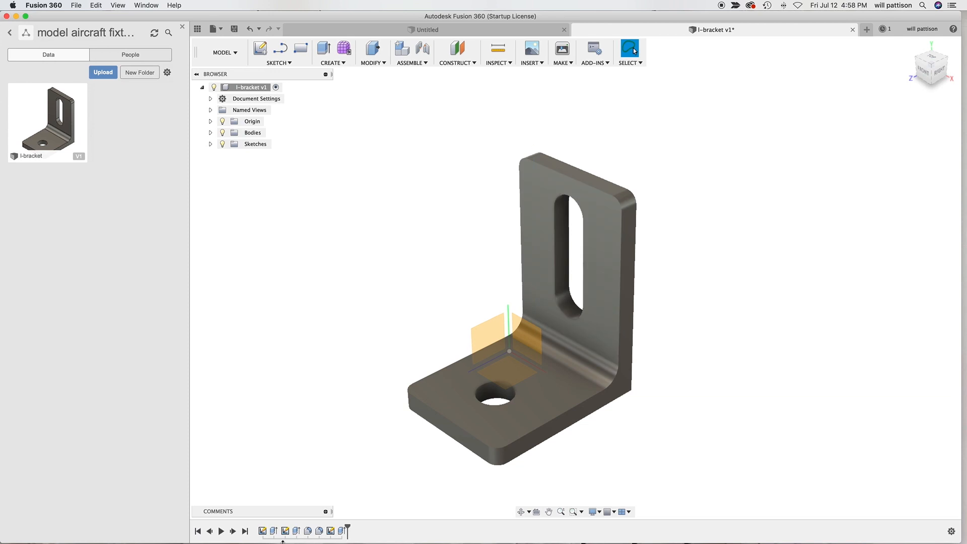
Edit the bracket's L-profile sketch to make the upright leg's overall height 70 mm and finish the sketch.
double_click(262, 531)
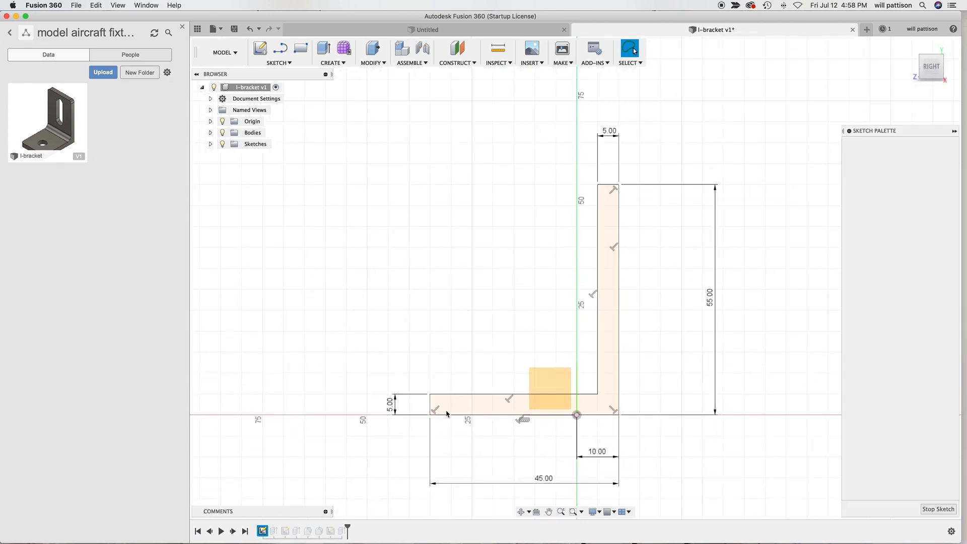
double_click(710, 296)
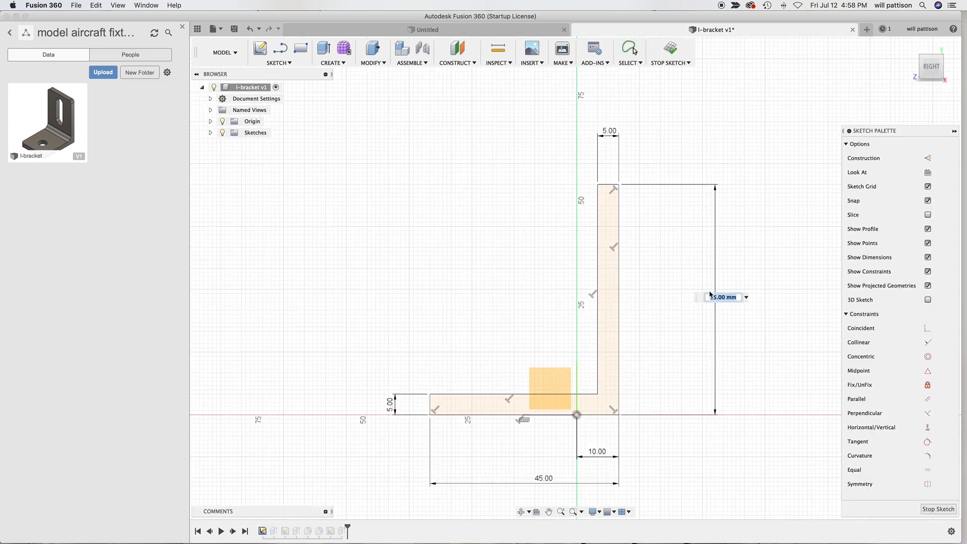
type("70")
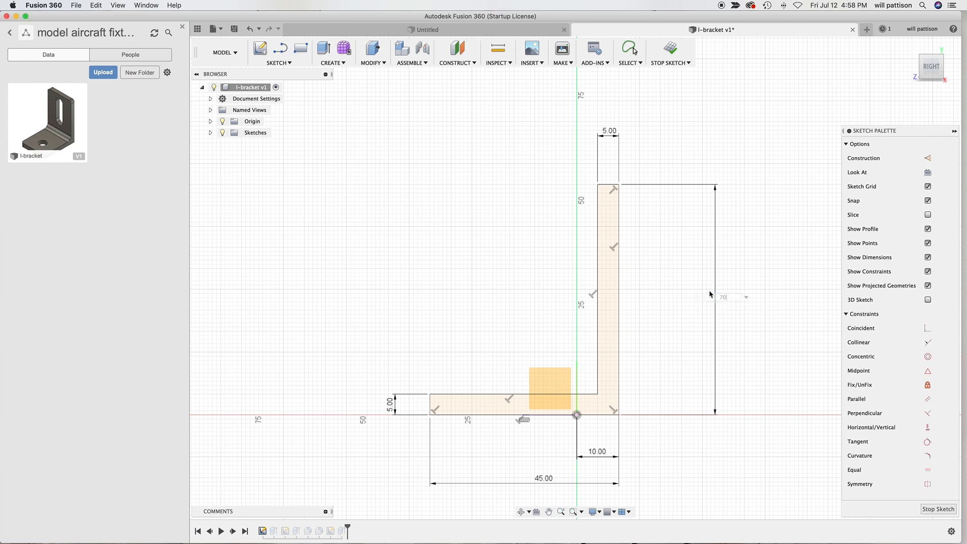
key("Return")
left_click(931, 509)
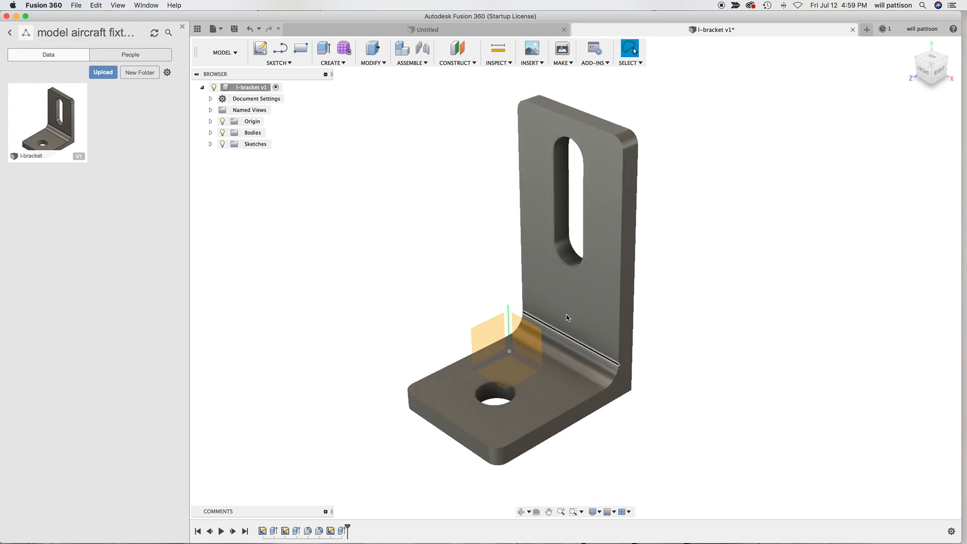
Edit the bracket's base extrusion to widen the body to about 40 mm.
double_click(274, 531)
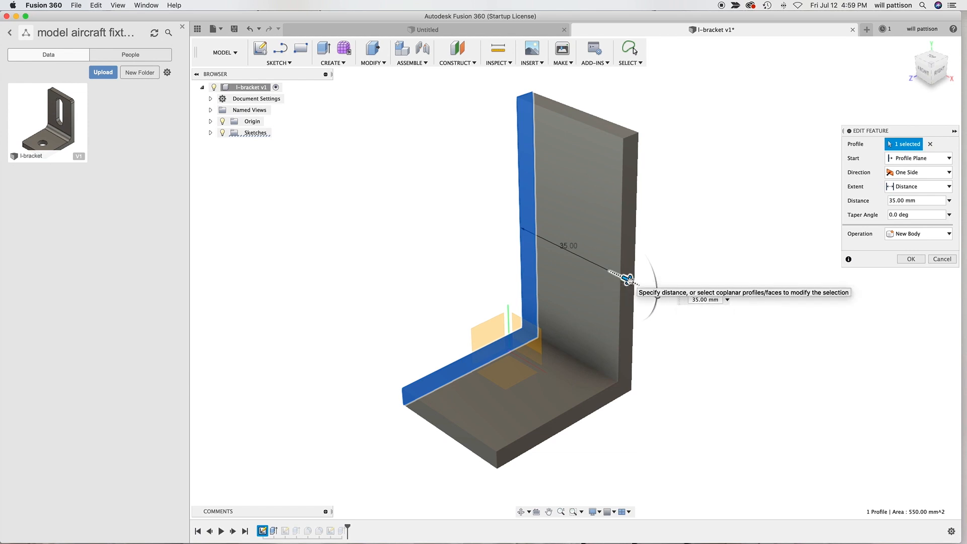
left_click_drag(629, 280, 641, 286)
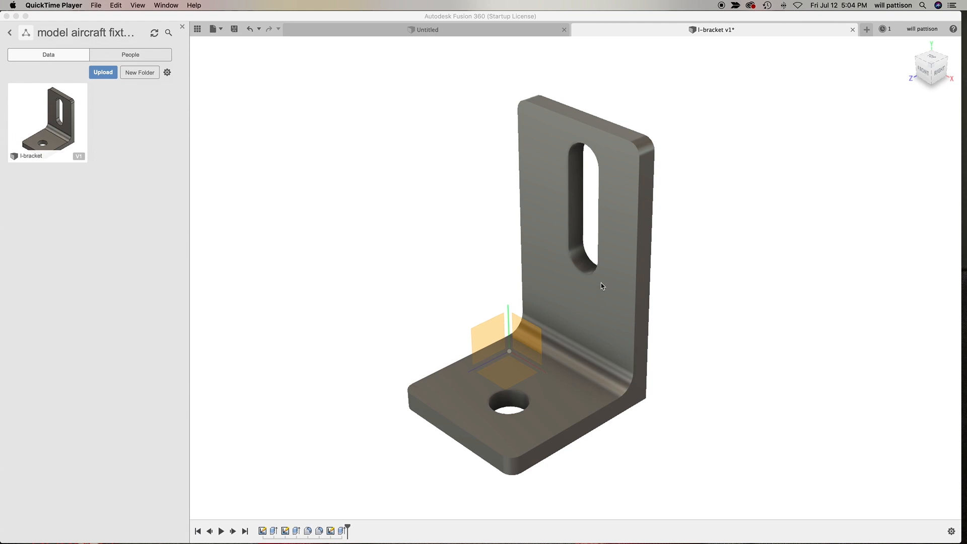
In the base hole's sketch, set the distance from the hole's centre to the base's right side edge to 20 mm and finish the sketch.
left_click(576, 423)
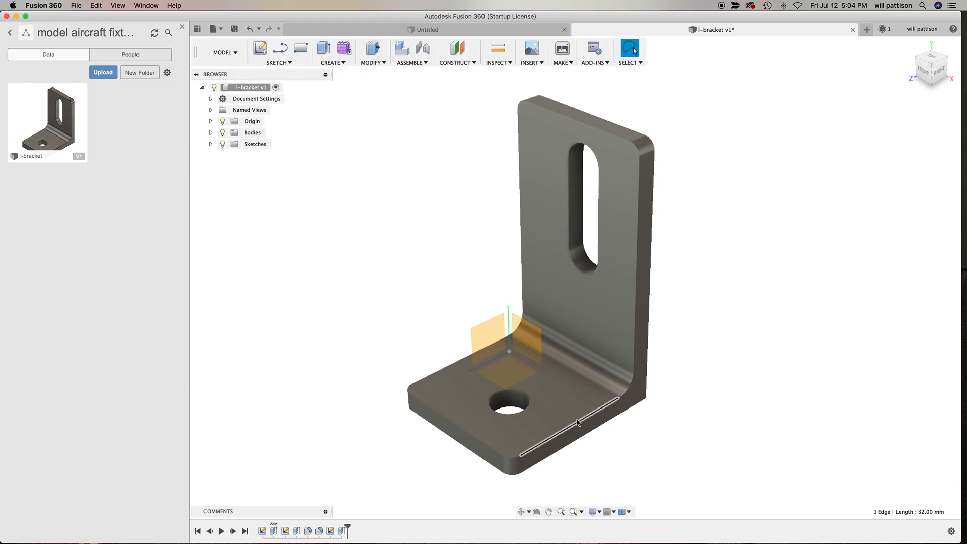
left_click(520, 512)
left_click_drag(537, 433, 547, 428)
left_click_drag(519, 474, 549, 482)
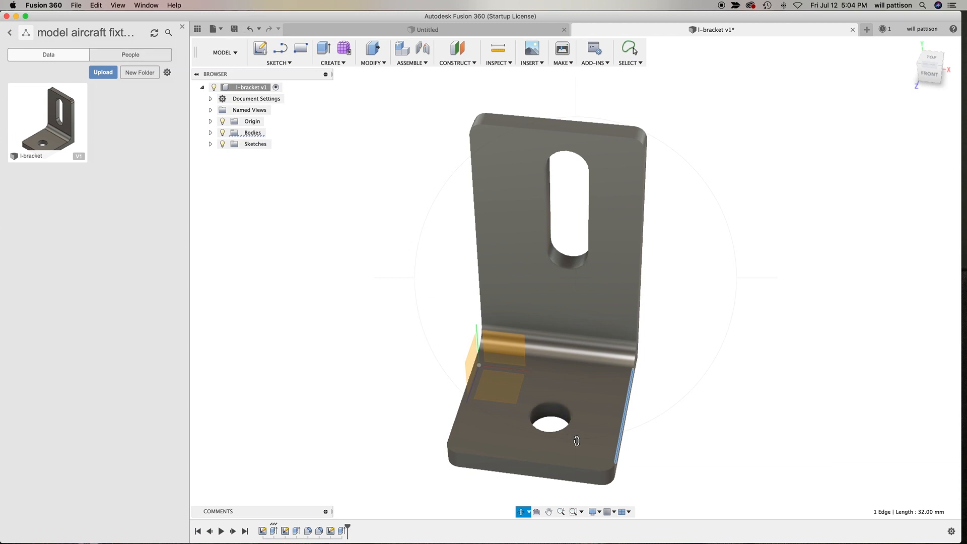
key("Escape")
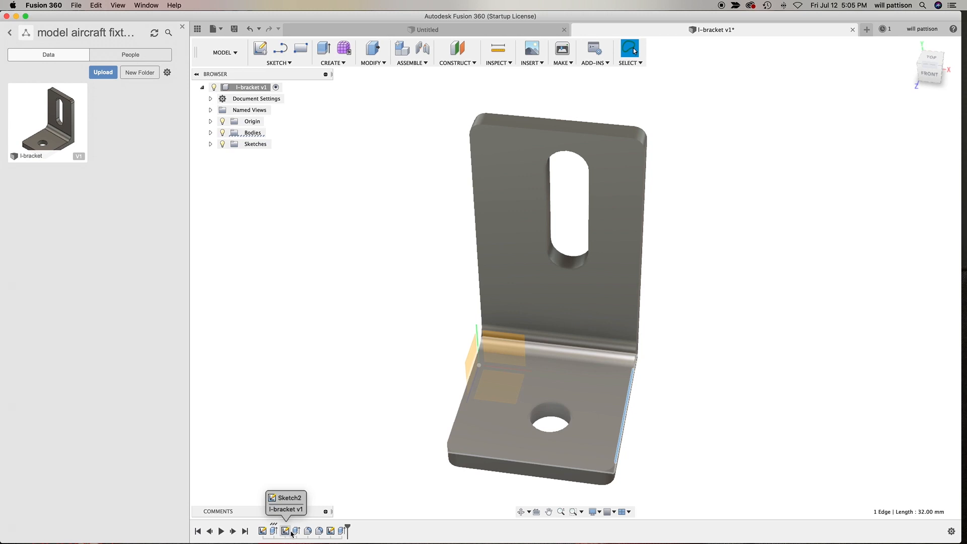
double_click(286, 531)
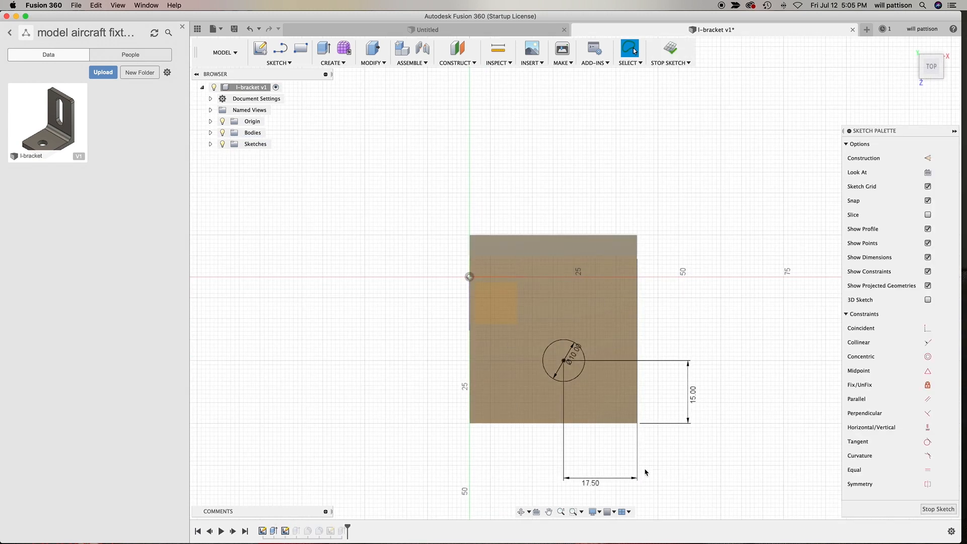
left_click(598, 486)
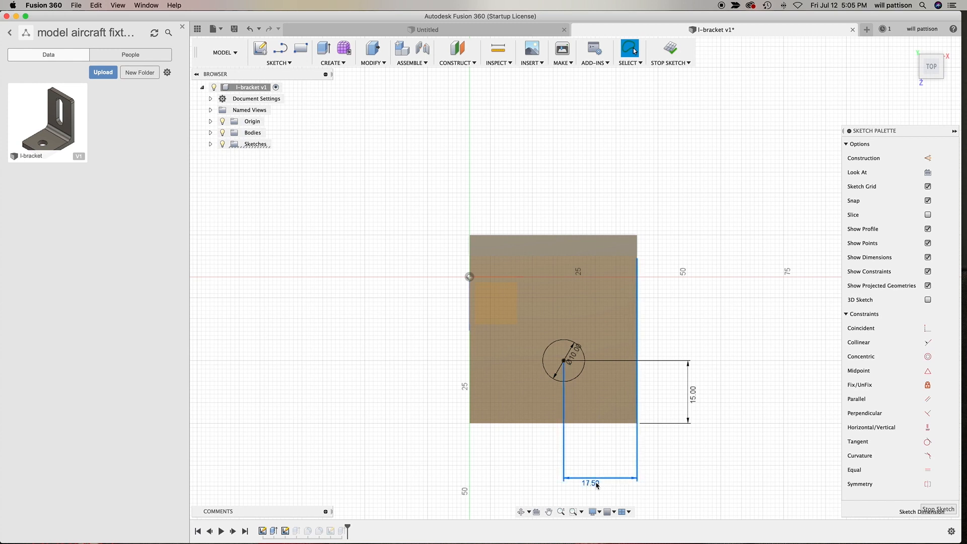
double_click(592, 485)
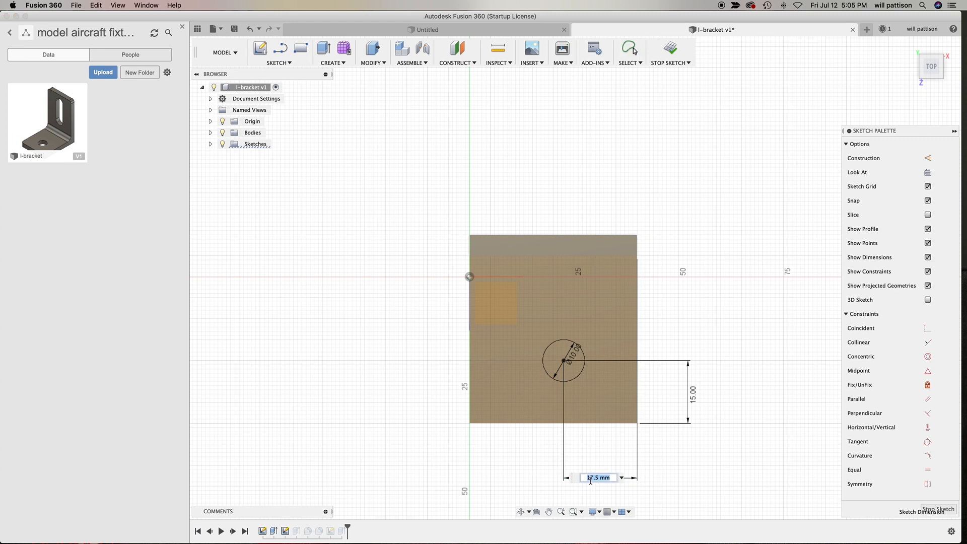
type("20")
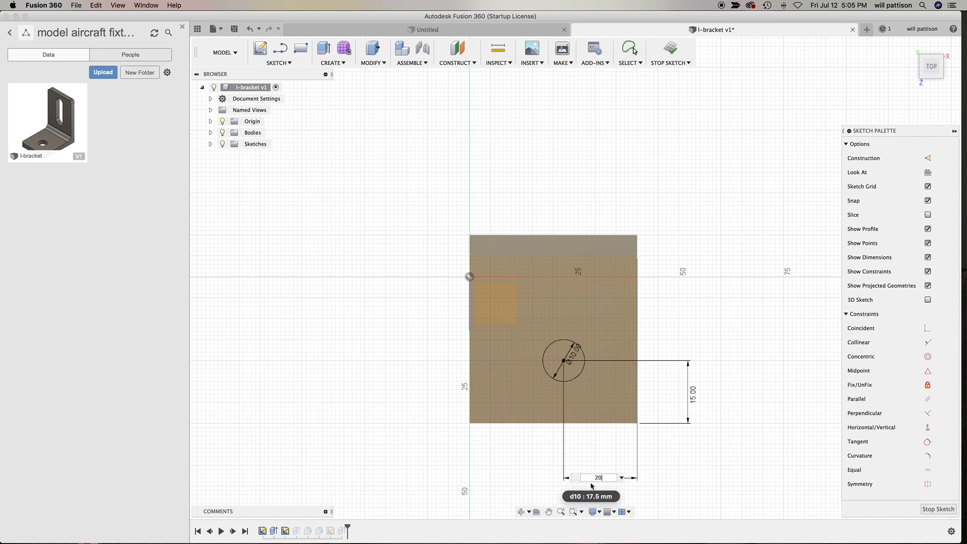
key("Return")
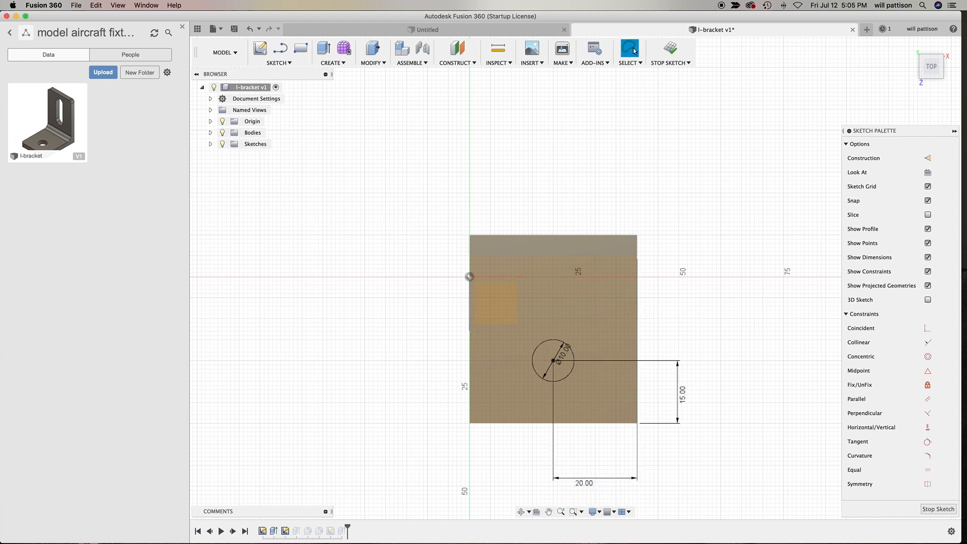
left_click(934, 509)
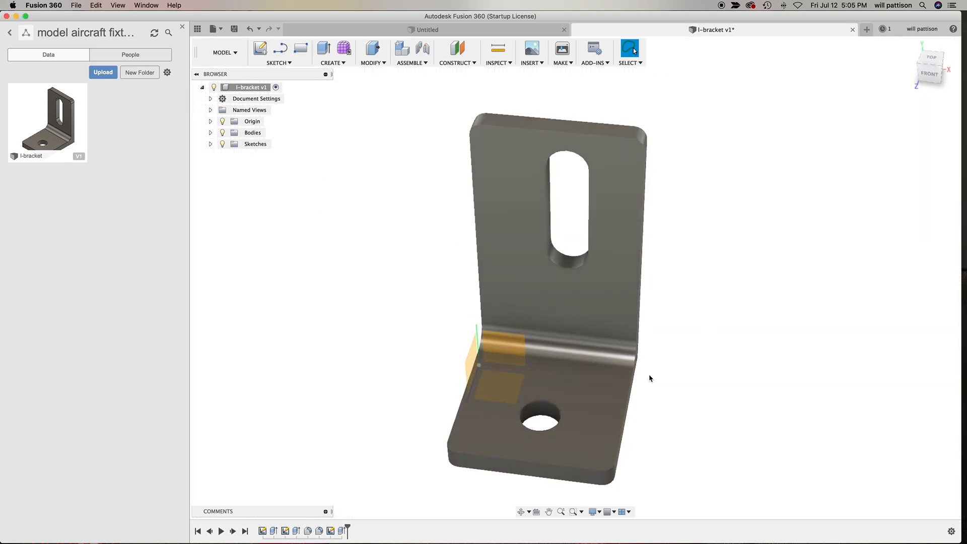